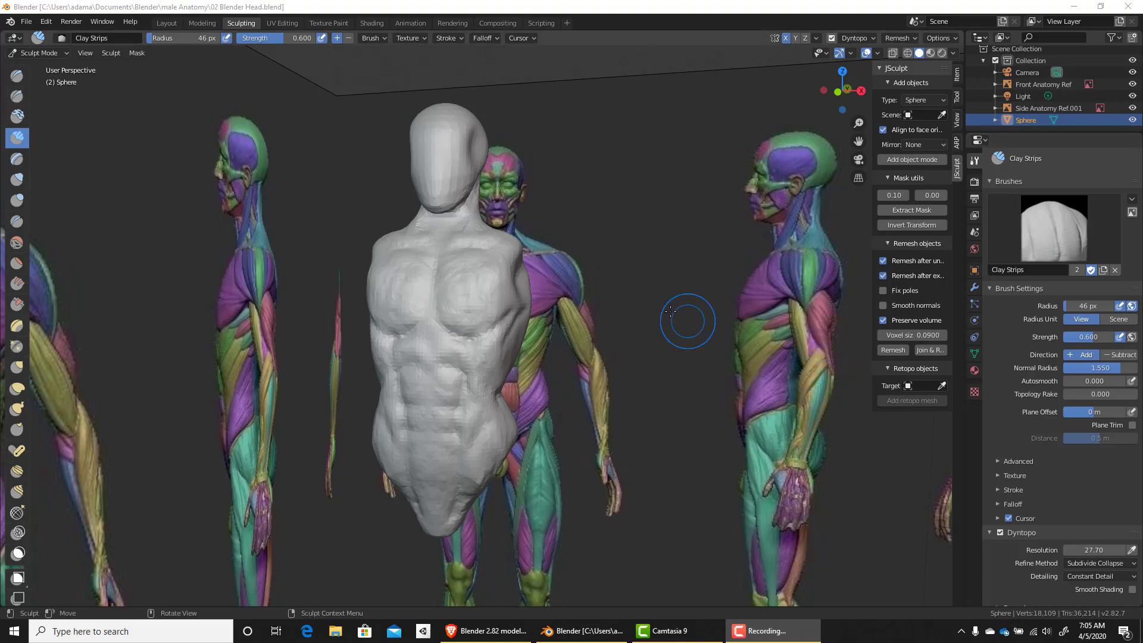
Step: Examine the head-and-torso sculpt and the front and side anatomy reference images with the starting sphere from different angles
{"action": "mouse_move", "coordinate": [670, 312]}
{"action": "middle_mouse_down"}
{"action": "mouse_move", "coordinate": [579, 391]}
{"action": "mouse_move", "coordinate": [634, 409]}
{"action": "mouse_move", "coordinate": [438, 295]}
{"action": "middle_mouse_up"}
{"action": "mouse_move", "coordinate": [427, 179]}
{"action": "middle_mouse_down"}
{"action": "mouse_move", "coordinate": [436, 203]}
{"action": "mouse_move", "coordinate": [455, 205]}
{"action": "mouse_move", "coordinate": [441, 207]}
{"action": "middle_mouse_up"}
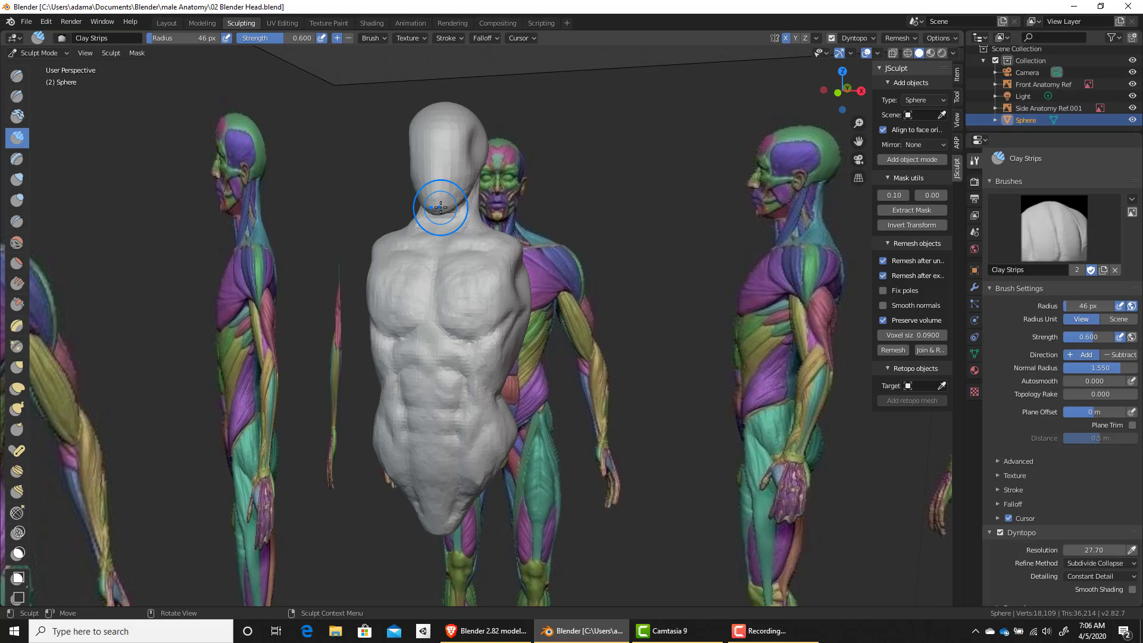
{"action": "mouse_move", "coordinate": [440, 207]}
{"action": "middle_mouse_down"}
{"action": "mouse_move", "coordinate": [514, 350]}
{"action": "mouse_move", "coordinate": [606, 360]}
{"action": "middle_mouse_up"}
{"action": "mouse_move", "coordinate": [446, 331]}
{"action": "middle_mouse_down"}
{"action": "mouse_move", "coordinate": [586, 329]}
{"action": "mouse_move", "coordinate": [561, 355]}
{"action": "middle_mouse_up"}
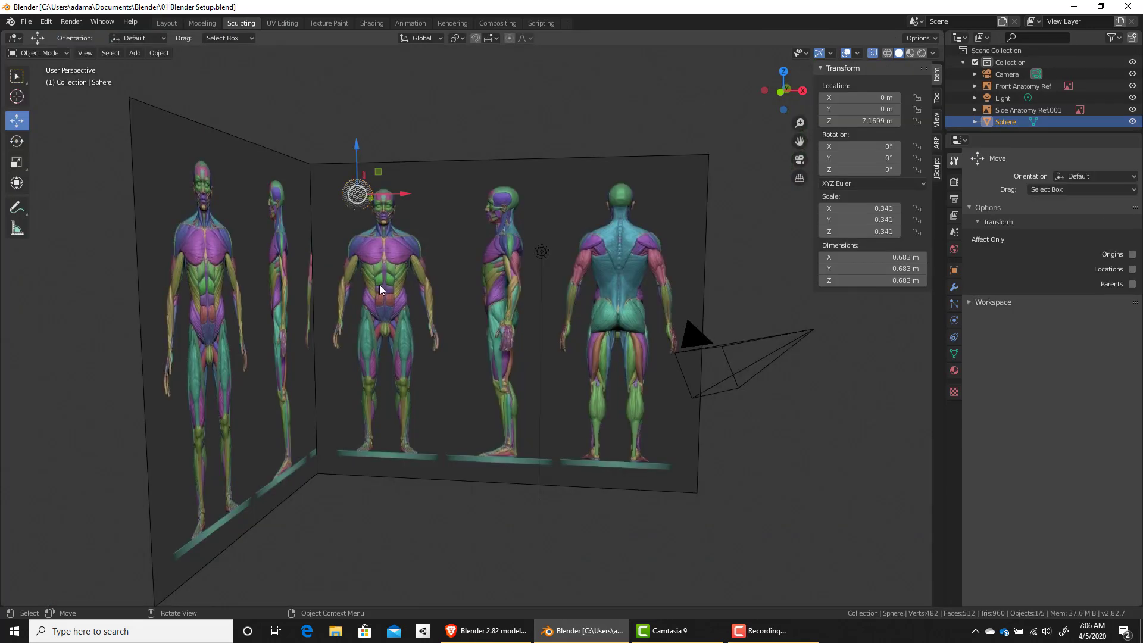
{"action": "middle_click_drag", "start_coordinate": [380, 285], "coordinate": [415, 288]}
{"action": "scroll", "coordinate": [416, 289], "scroll_direction": "down", "scroll_amount": 2}
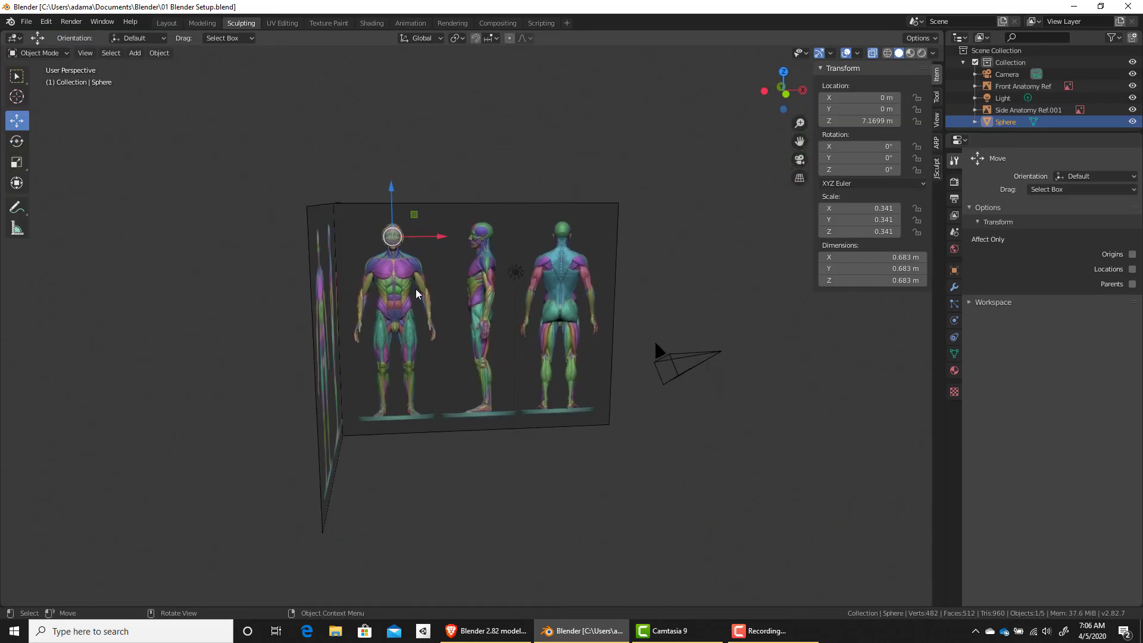
{"action": "scroll", "coordinate": [415, 289], "scroll_direction": "up", "scroll_amount": 1}
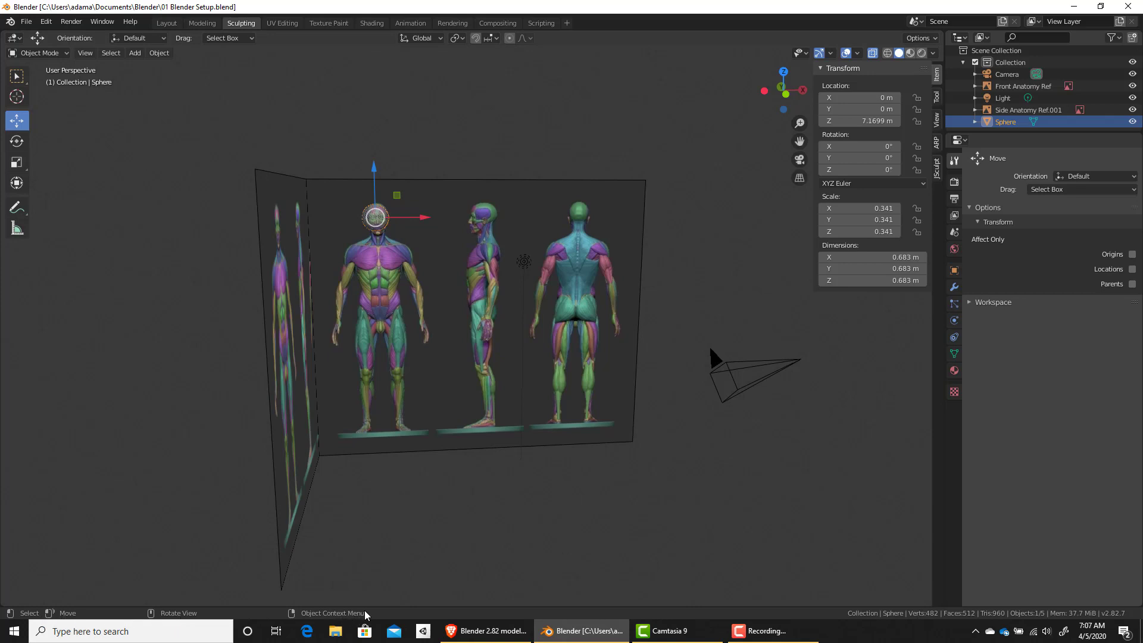
{"action": "middle_click_drag", "start_coordinate": [700, 143], "coordinate": [667, 150]}
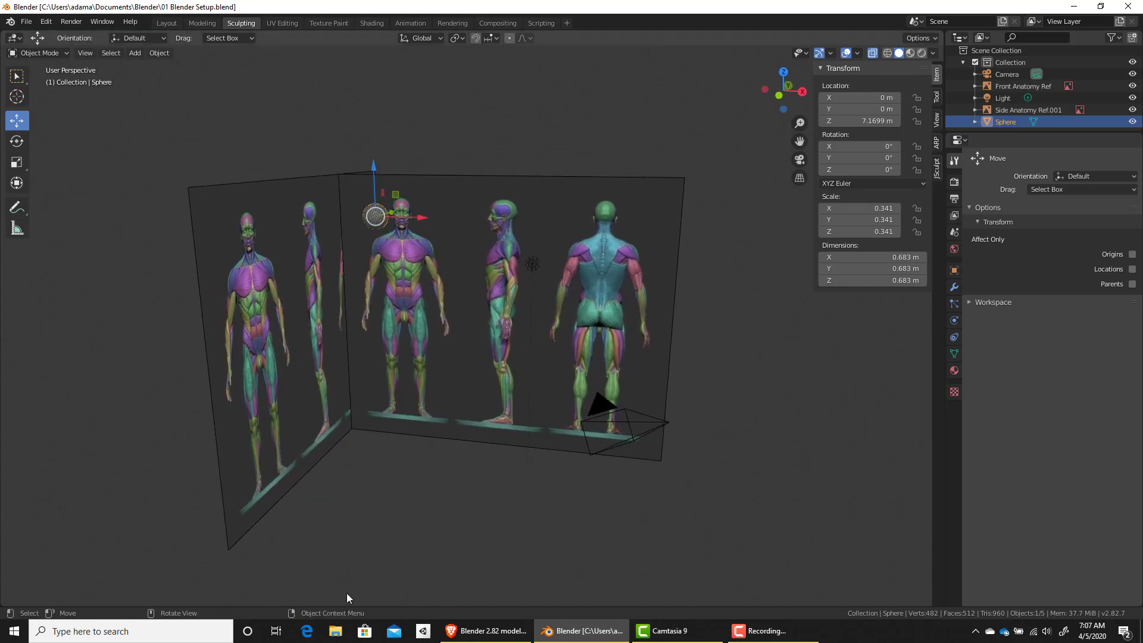
{"action": "middle_click_drag", "start_coordinate": [462, 419], "coordinate": [429, 432]}
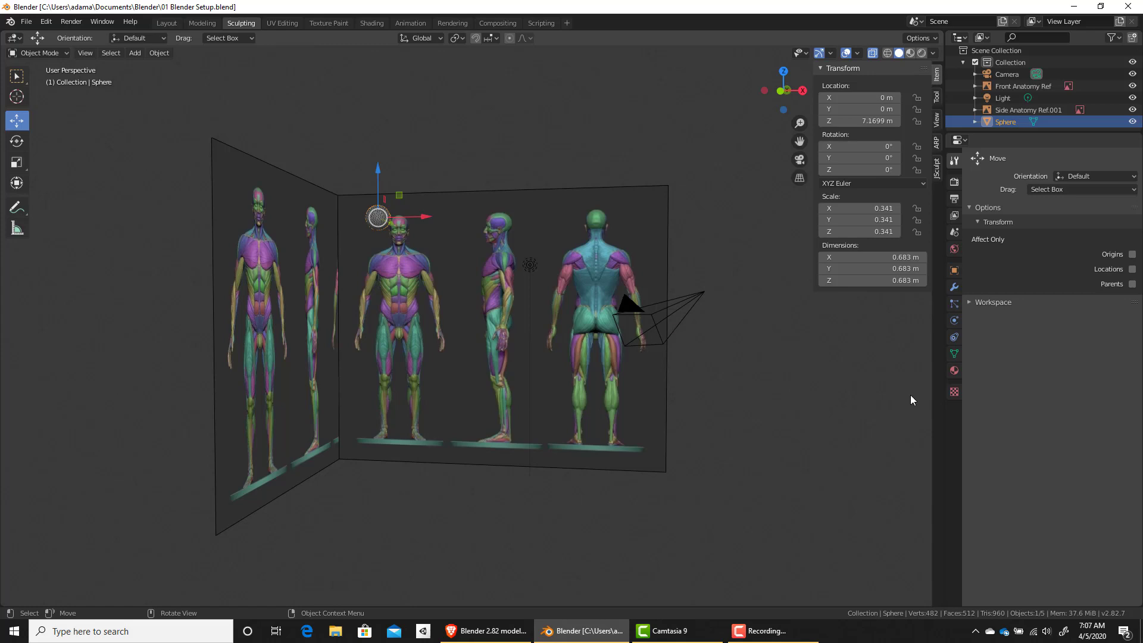
Step: Split the 3D viewport vertically into two side-by-side views and widen the one beside the Outliner
{"action": "right_click", "coordinate": [633, 30]}
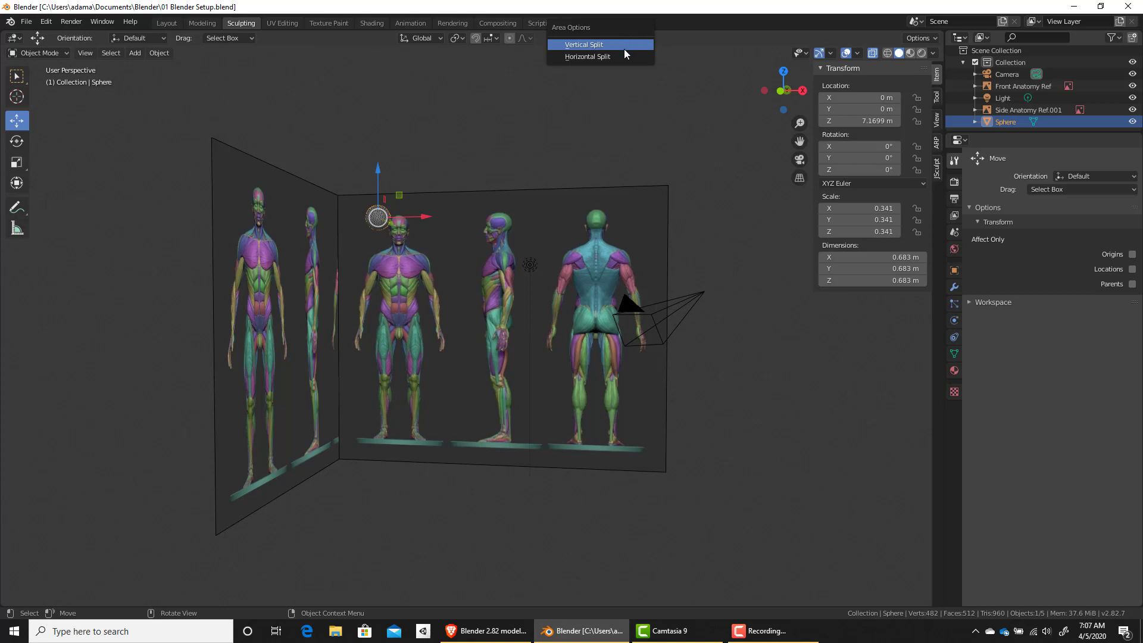
{"action": "left_click", "coordinate": [624, 52]}
{"action": "left_click", "coordinate": [566, 74]}
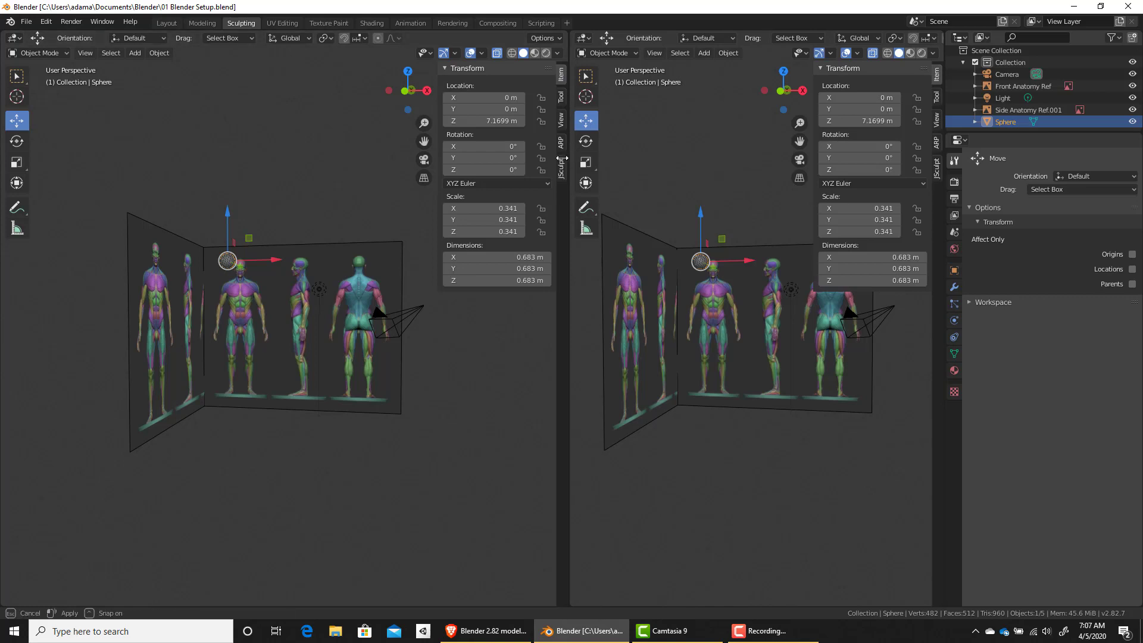
{"action": "left_click_drag", "start_coordinate": [569, 158], "coordinate": [502, 157]}
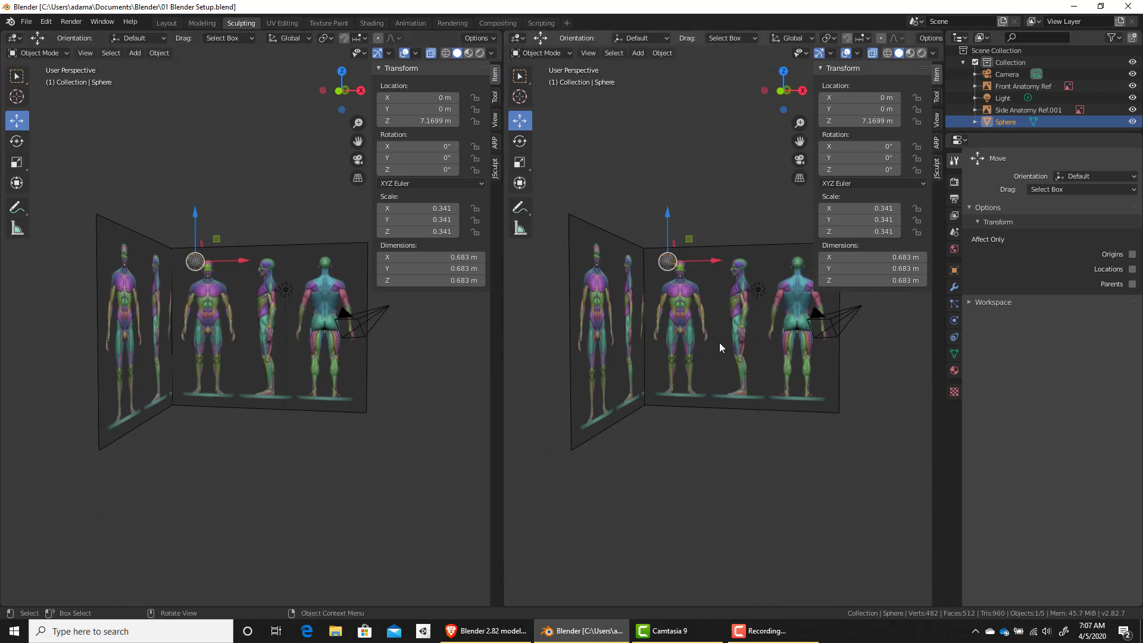
Step: Hide the sidebar and the toolbar in the viewport beside the Outliner
{"action": "key", "text": "n"}
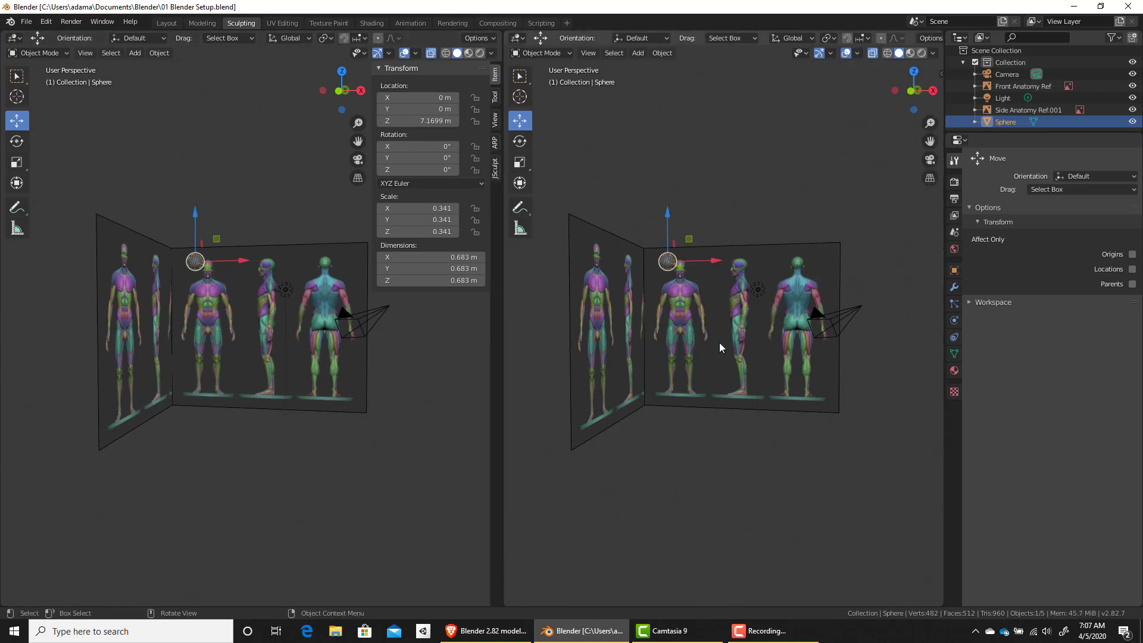
{"action": "key", "text": "t"}
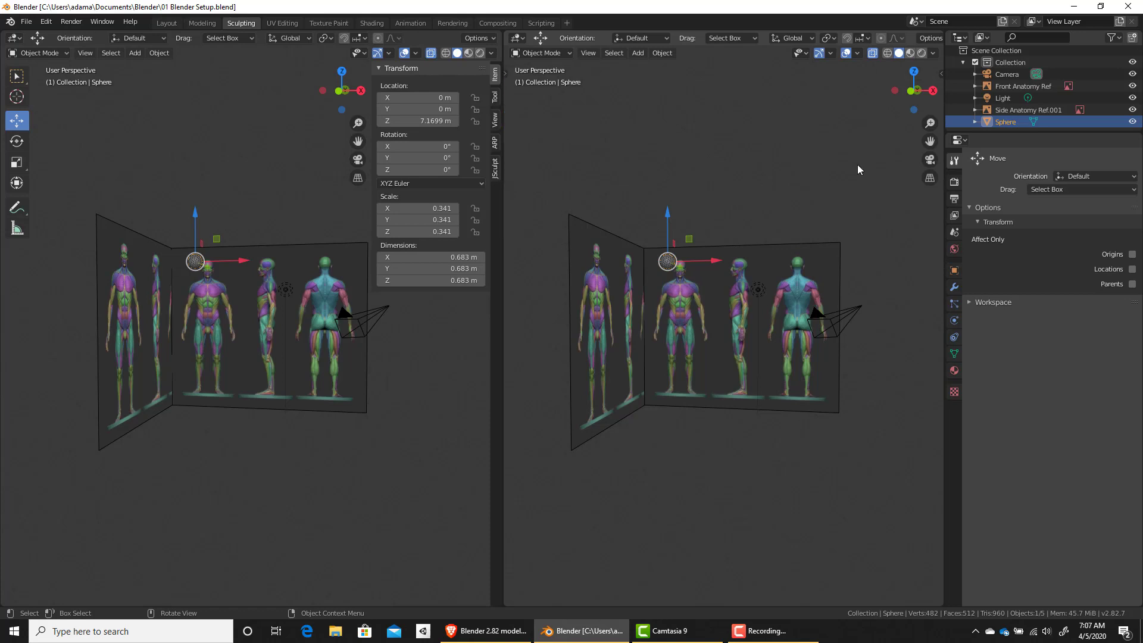
{"action": "scroll", "coordinate": [707, 378], "scroll_direction": "up", "scroll_amount": 4}
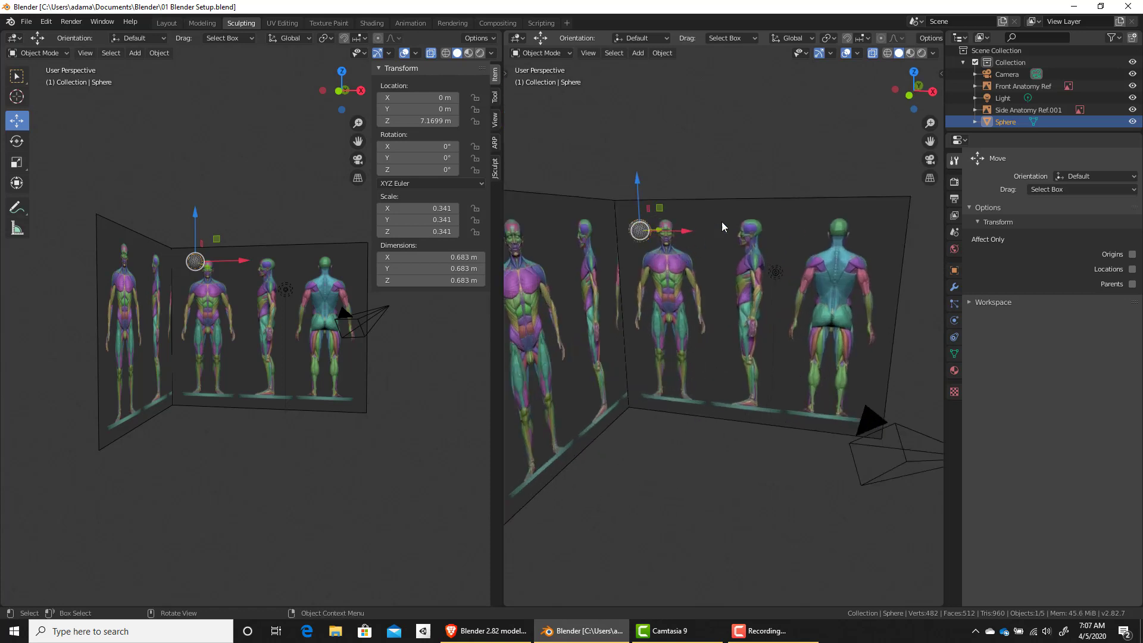
Step: Turn off X-ray in the viewport beside the Outliner so the sphere is drawn solid, and bring both views closer to the figure
{"action": "middle_click_drag", "start_coordinate": [728, 208], "coordinate": [875, 79]}
{"action": "left_click", "coordinate": [871, 54]}
{"action": "middle_click_drag", "start_coordinate": [709, 273], "coordinate": [762, 401]}
{"action": "scroll", "coordinate": [760, 400], "scroll_direction": "up", "scroll_amount": 5}
{"action": "middle_click_drag", "start_coordinate": [194, 348], "coordinate": [289, 376]}
{"action": "scroll", "coordinate": [269, 381], "scroll_direction": "up", "scroll_amount": 4}
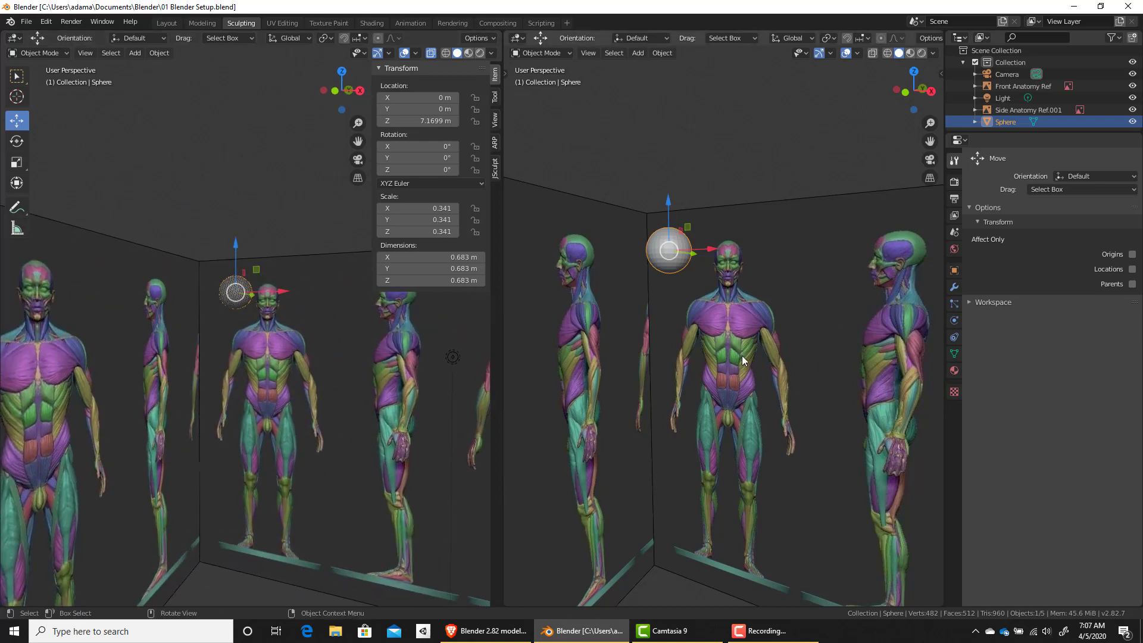
{"action": "middle_click_drag", "start_coordinate": [668, 355], "coordinate": [713, 384]}
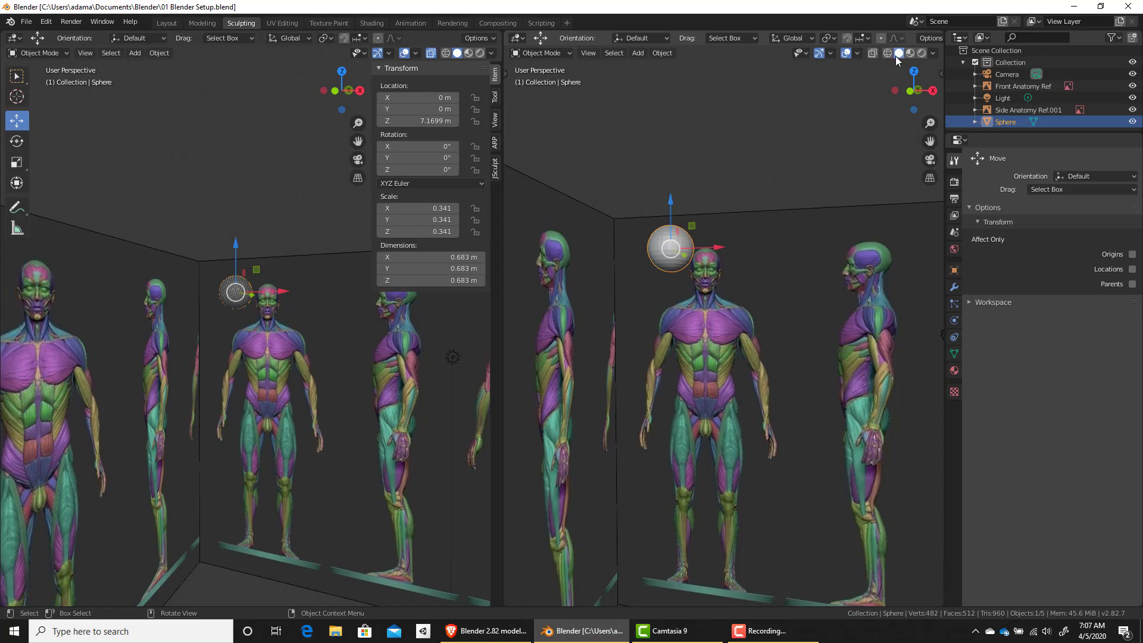
Step: Hide the overlays, including the reference images, in the solid viewport
{"action": "left_click", "coordinate": [847, 53]}
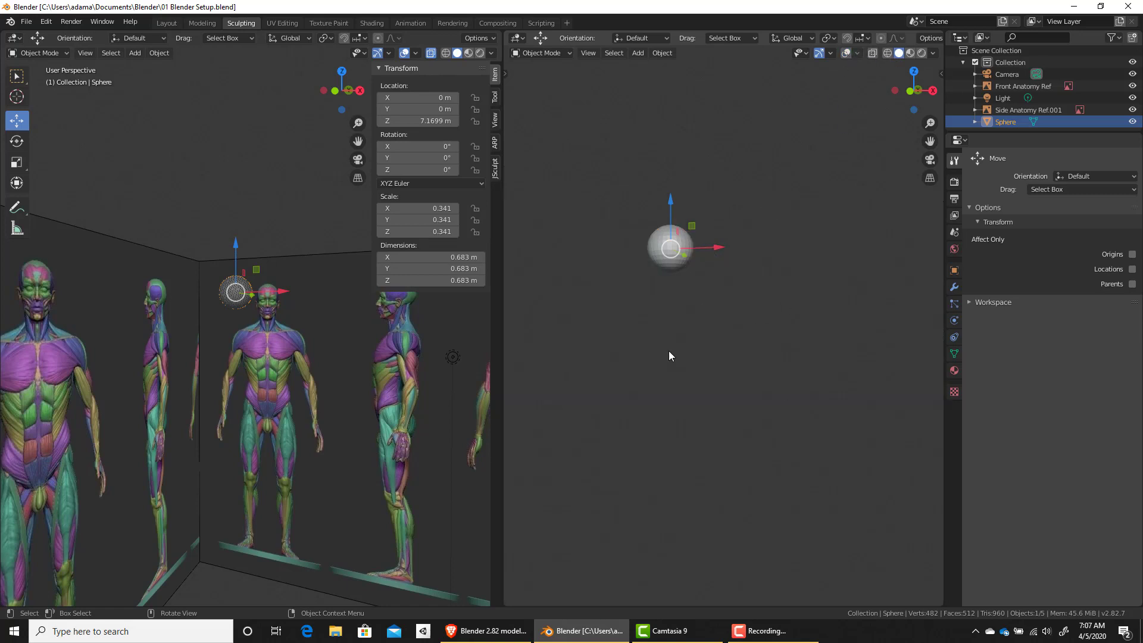
{"action": "mouse_move", "coordinate": [669, 356]}
{"action": "middle_mouse_down"}
{"action": "mouse_move", "coordinate": [704, 369]}
{"action": "mouse_move", "coordinate": [691, 380]}
{"action": "mouse_move", "coordinate": [671, 362]}
{"action": "middle_mouse_up"}
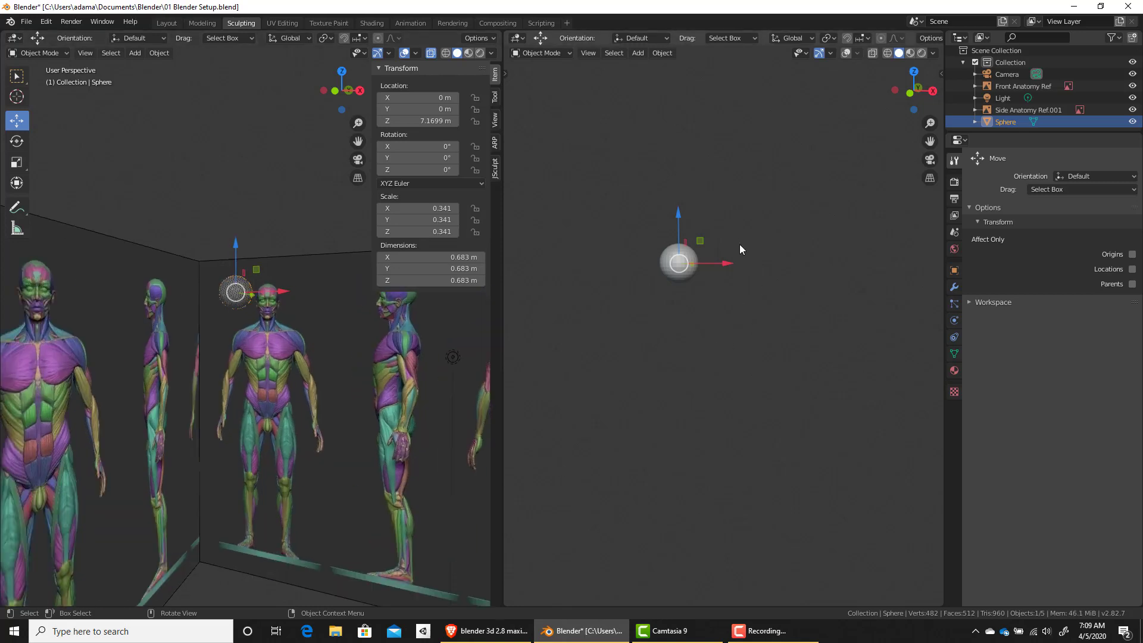
Step: Maximize a viewport and restore the split layout, doing this twice
{"action": "key", "text": "ctrl+space"}
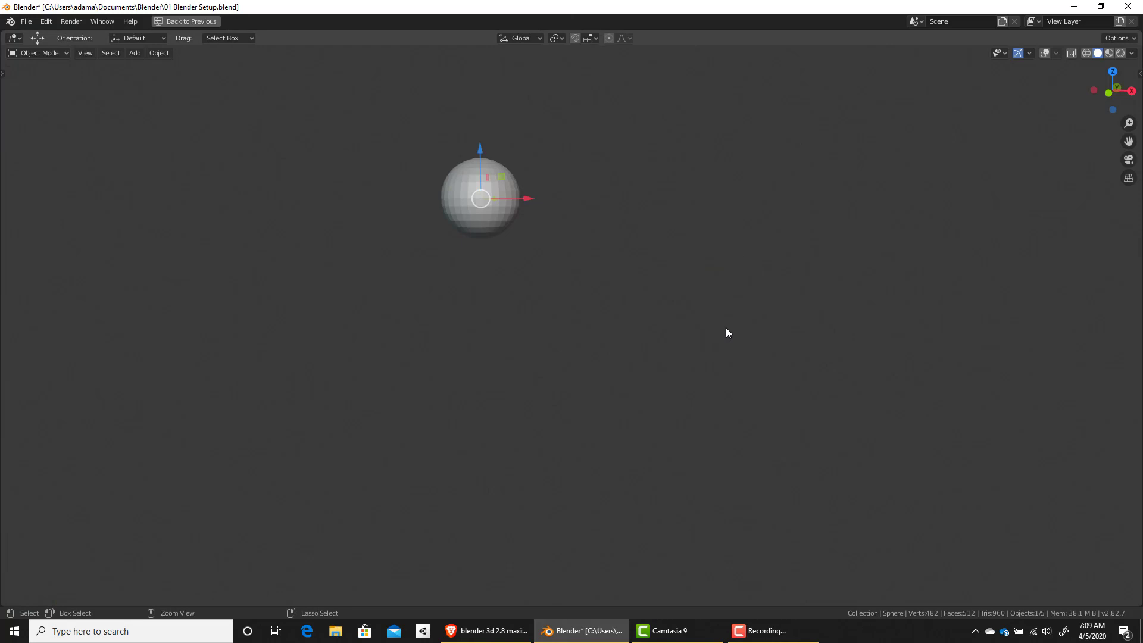
{"action": "key", "text": "ctrl+space"}
{"action": "key", "text": "ctrl+space"}
{"action": "key", "text": "ctrl+space"}
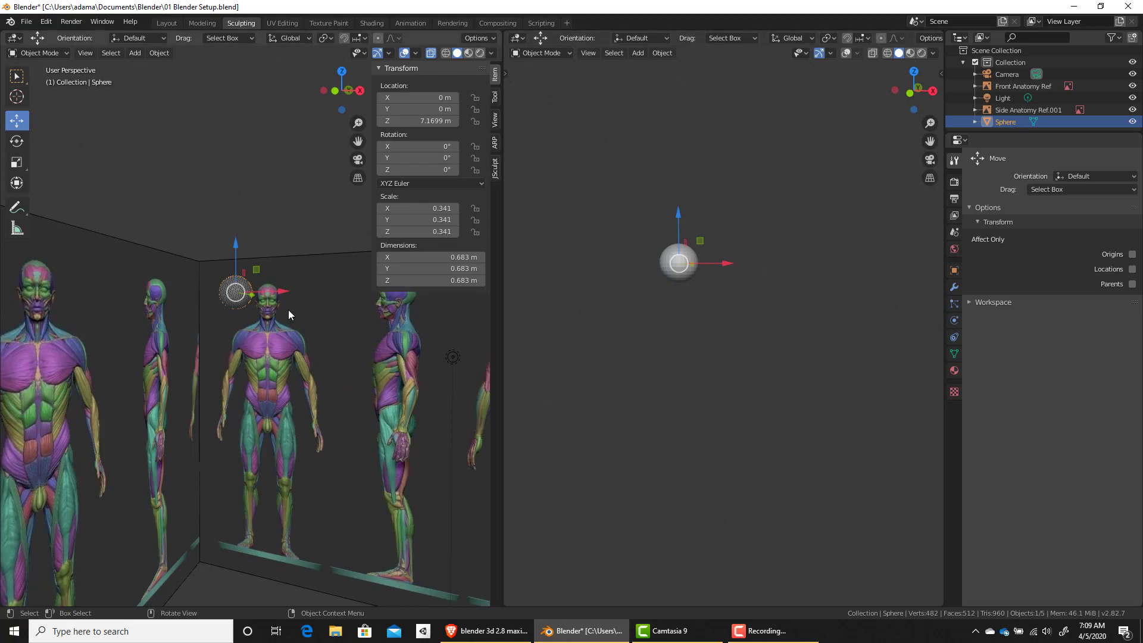
Step: Toggle X-ray on and off in the solid viewport and show its overlays again
{"action": "left_click", "coordinate": [871, 53]}
{"action": "left_click", "coordinate": [871, 52]}
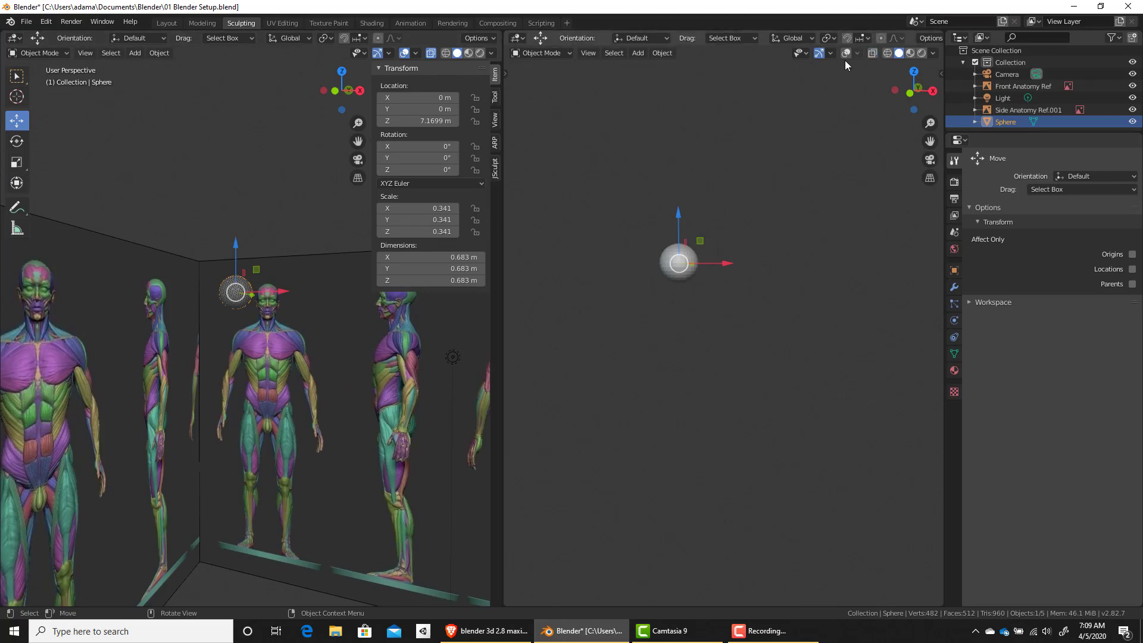
{"action": "left_click", "coordinate": [844, 54]}
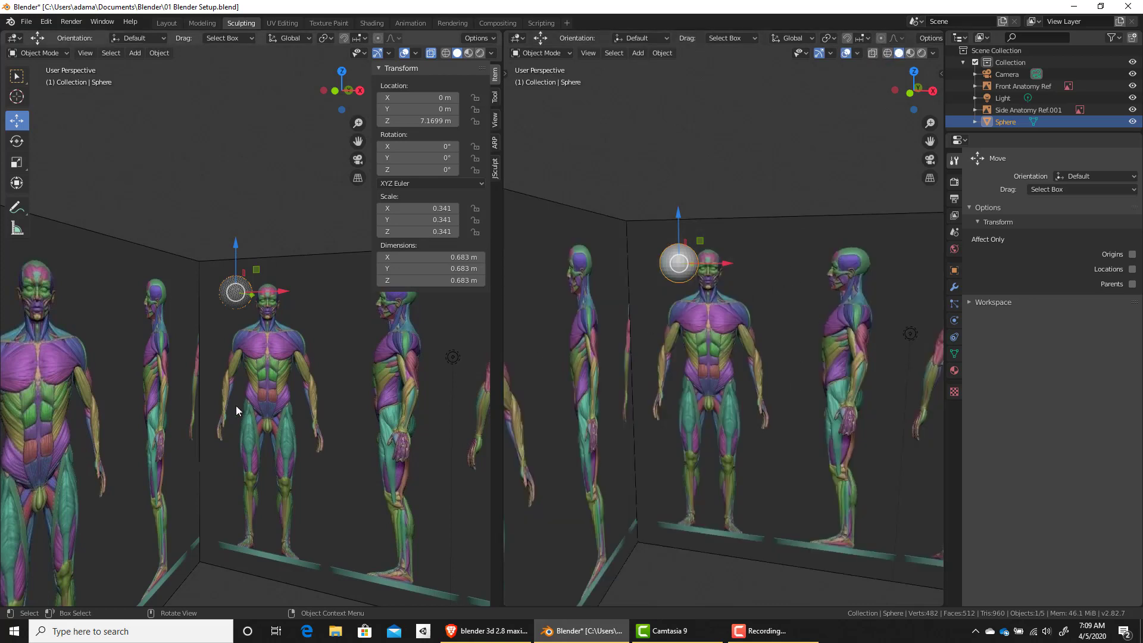
Step: Select the Front Anatomy Ref image and shift its X location to -0.19038 m to centre the figure on the sphere in front view
{"action": "key", "text": "KP_3"}
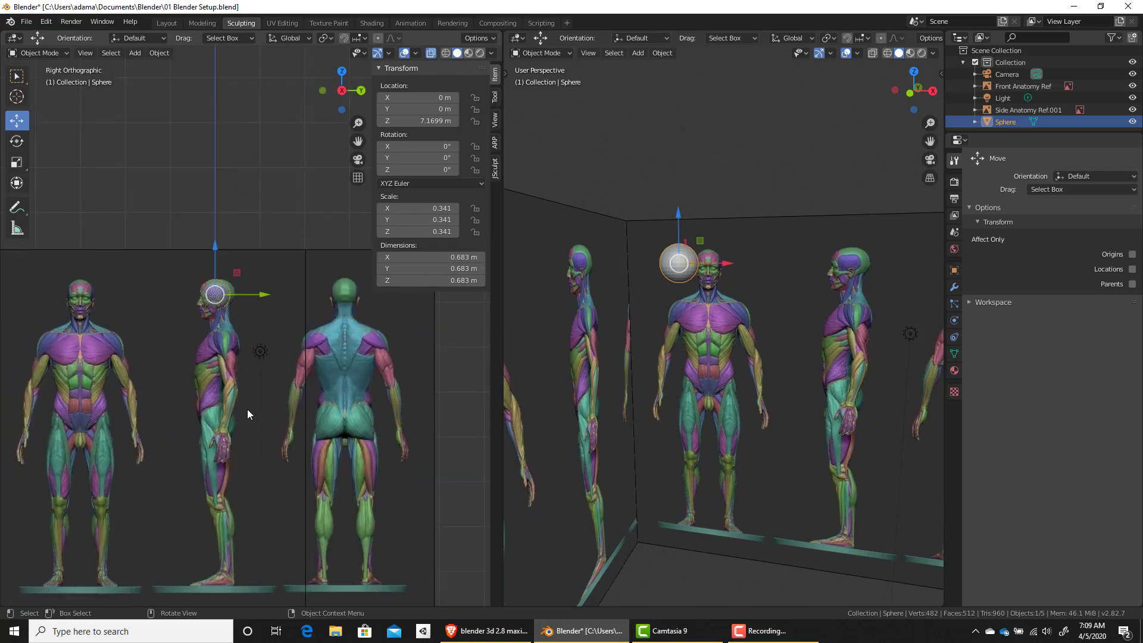
{"action": "key", "text": "KP_1"}
{"action": "key", "text": "KP_Decimal"}
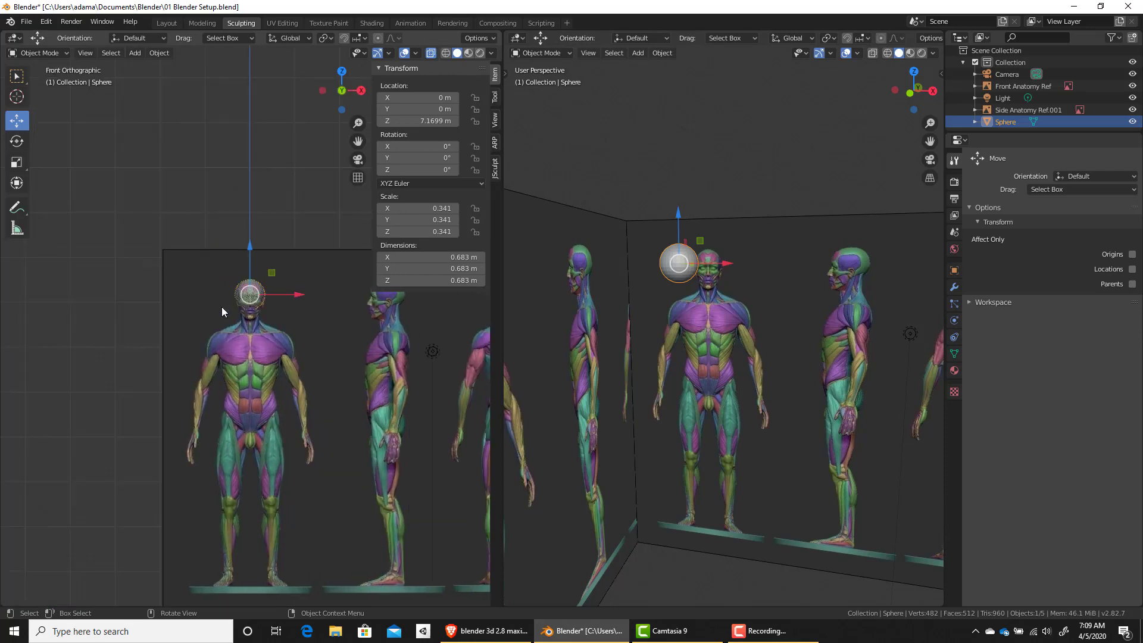
{"action": "scroll", "coordinate": [229, 309], "scroll_direction": "up", "scroll_amount": 1}
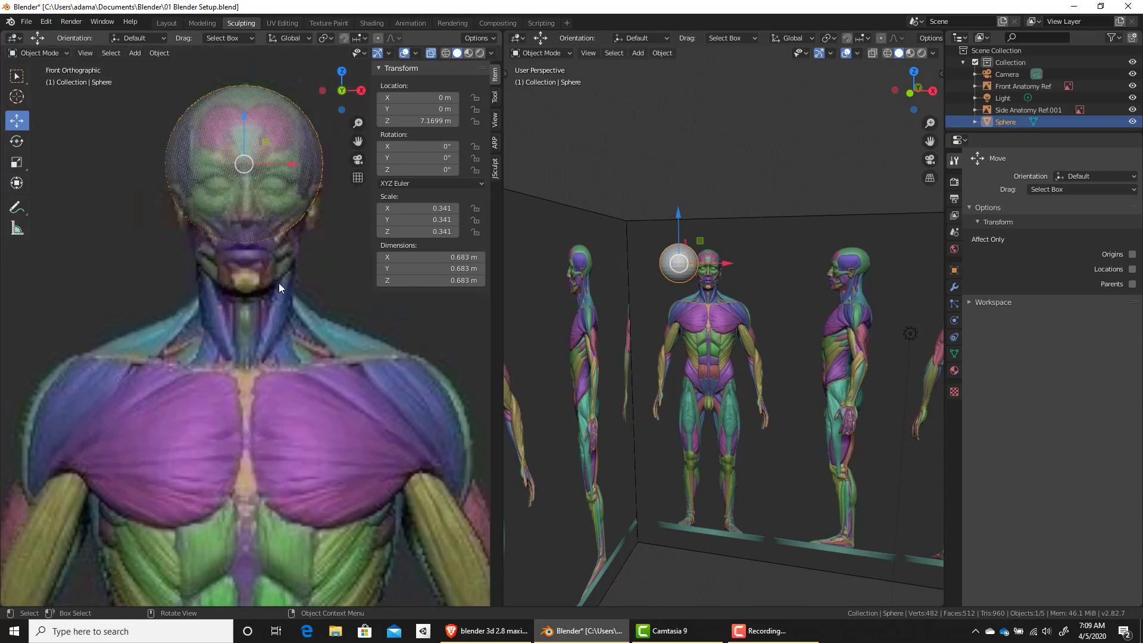
{"action": "left_click", "coordinate": [155, 392]}
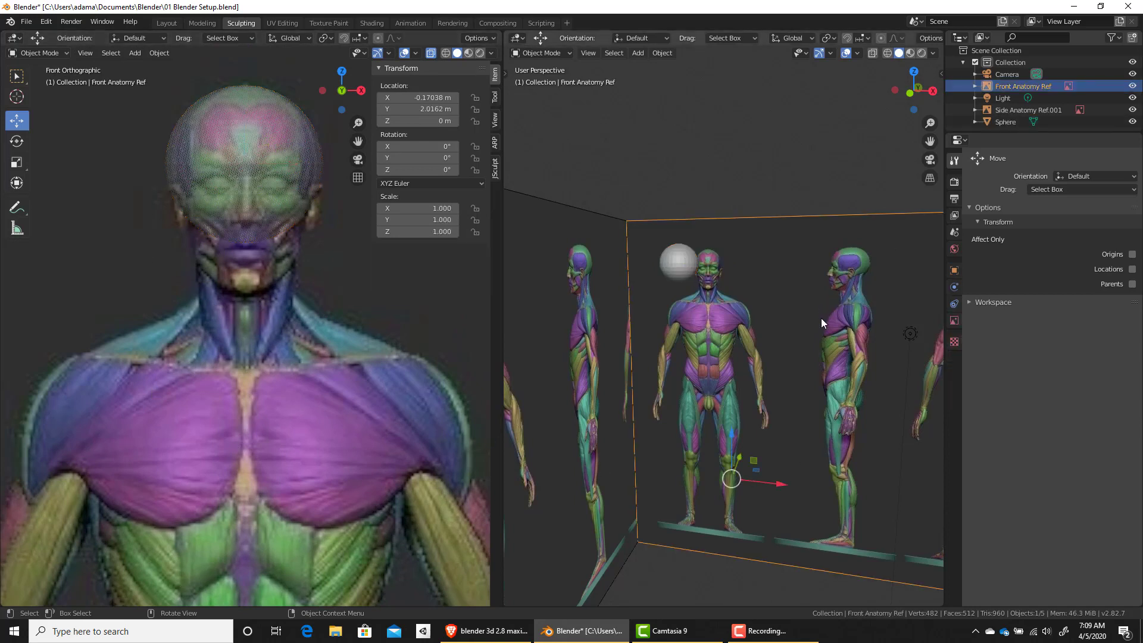
{"action": "key", "text": "n"}
{"action": "left_click_drag", "start_coordinate": [860, 97], "coordinate": [902, 97]}
{"action": "key", "text": "ctrl+z"}
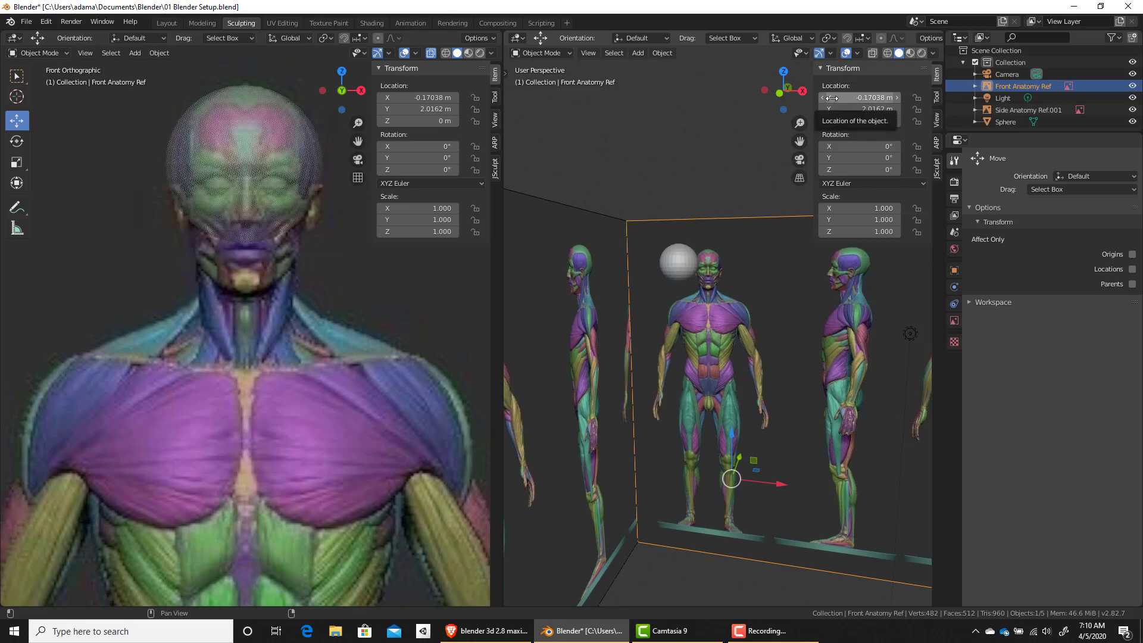
{"action": "left_click_drag", "start_coordinate": [832, 97], "coordinate": [824, 99]}
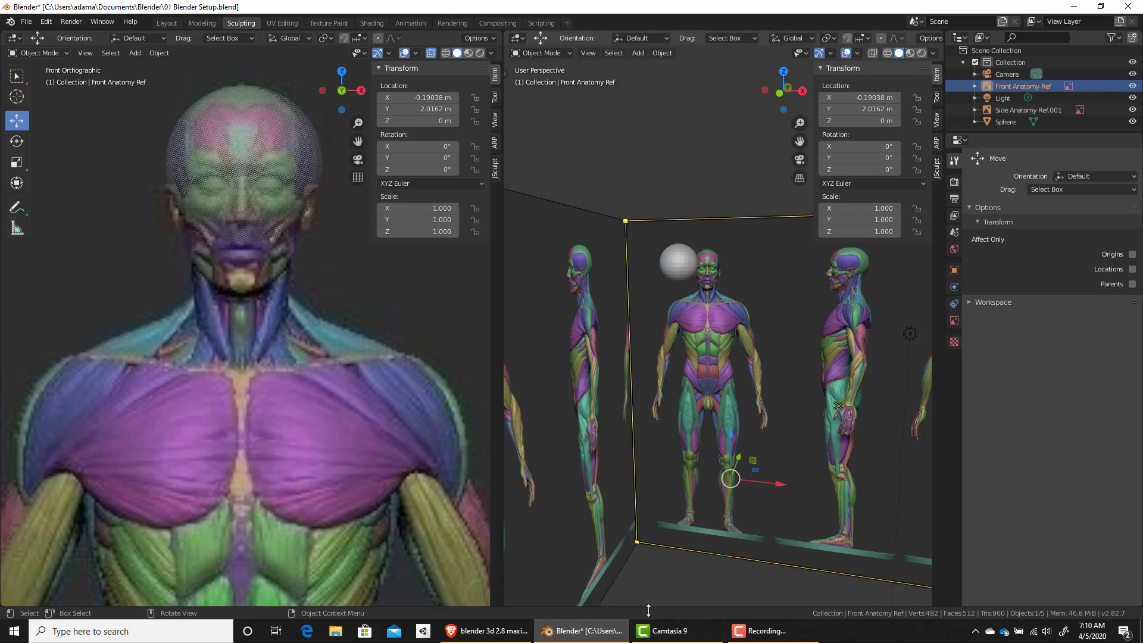
Step: Select the sphere, set the X-ray viewport to Right Orthographic on the head profile, and switch to Sculpt Mode
{"action": "left_click", "coordinate": [244, 162]}
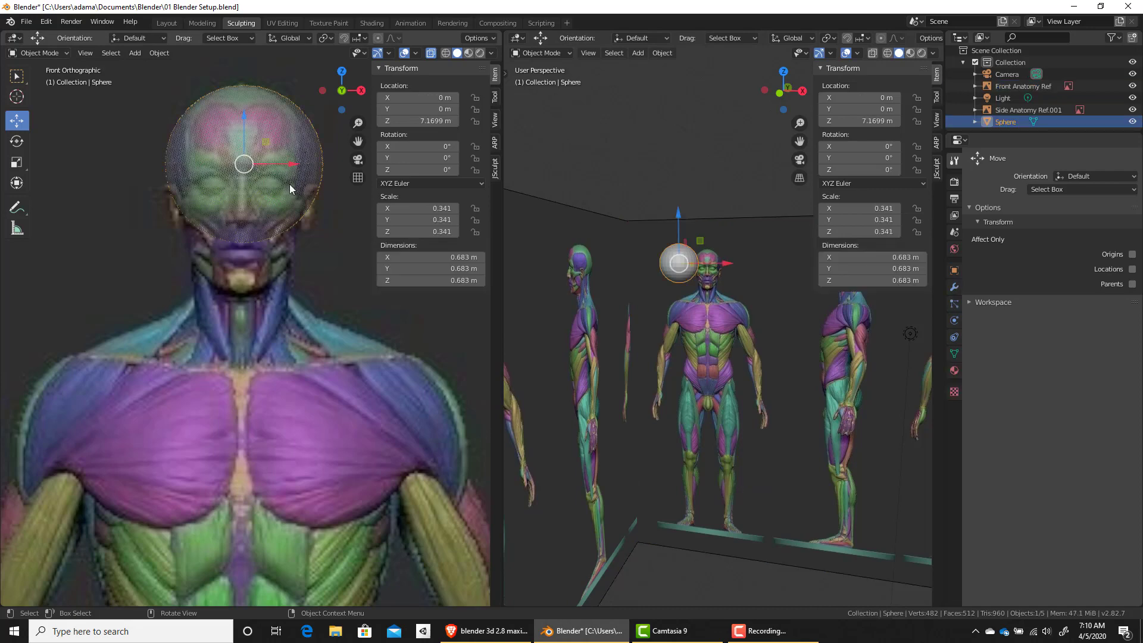
{"action": "middle_click_drag", "start_coordinate": [341, 275], "coordinate": [314, 302]}
{"action": "key", "text": "KP_3"}
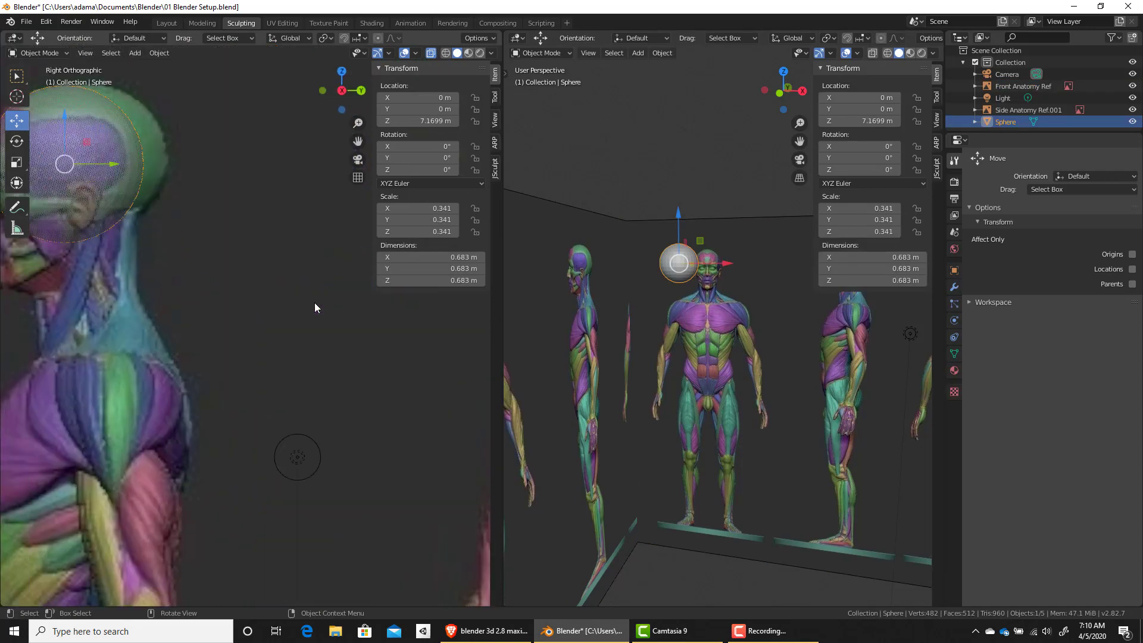
{"action": "middle_click_drag", "start_coordinate": [205, 223], "coordinate": [192, 227]}
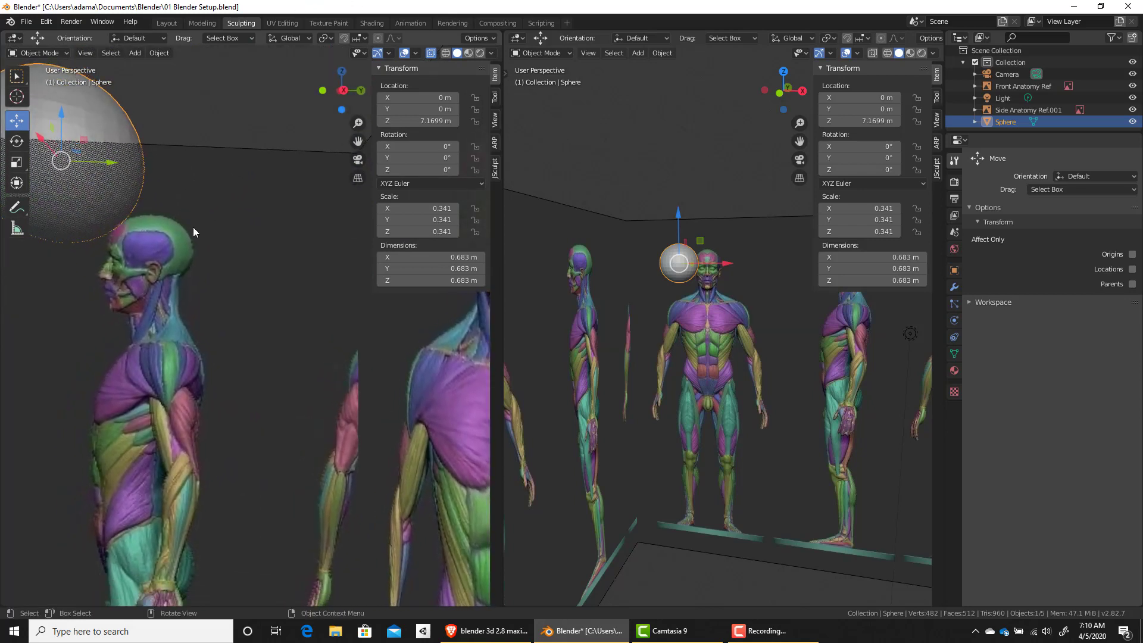
{"action": "key", "text": "KP_3"}
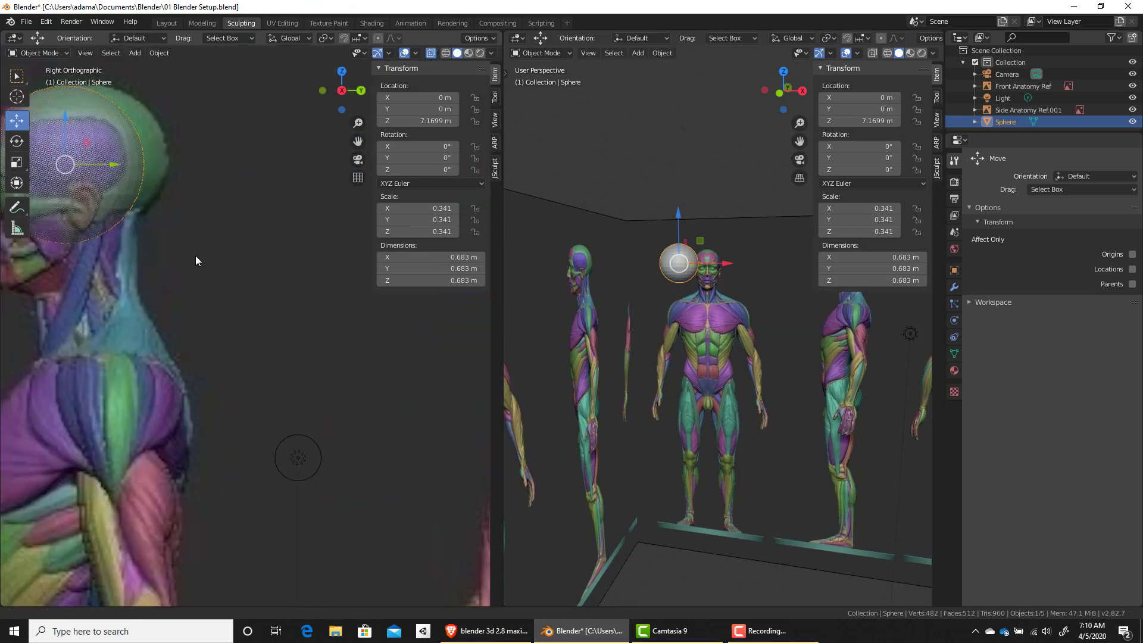
{"action": "middle_click_drag", "start_coordinate": [207, 261], "coordinate": [304, 363], "text": "shift"}
{"action": "middle_click_drag", "start_coordinate": [304, 295], "coordinate": [276, 296], "text": "shift"}
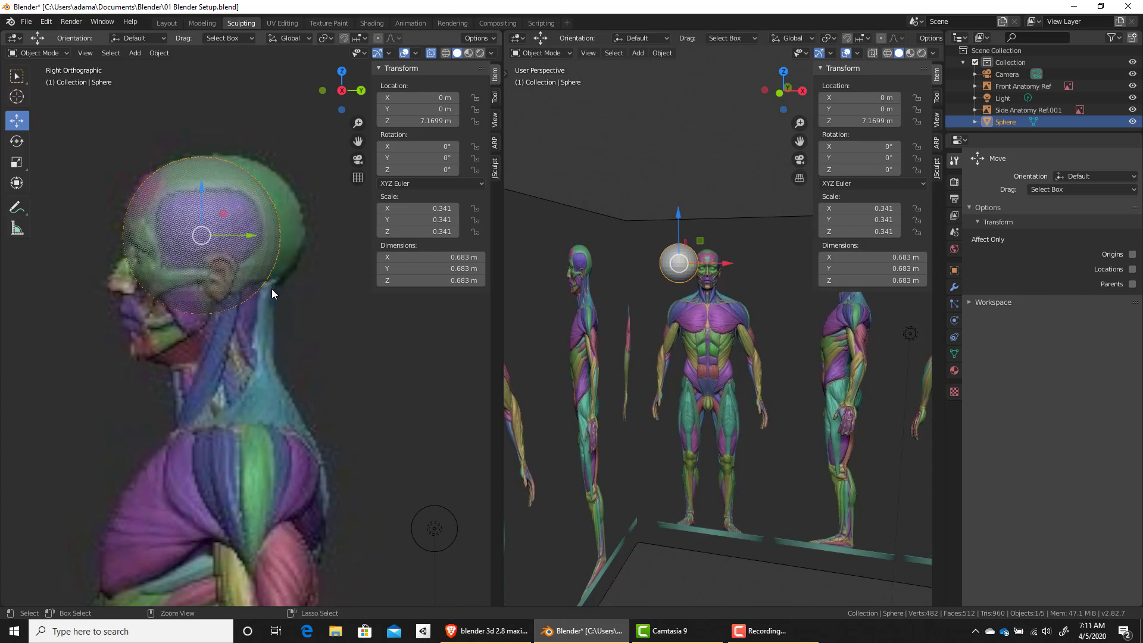
{"action": "key", "text": "ctrl+Tab"}
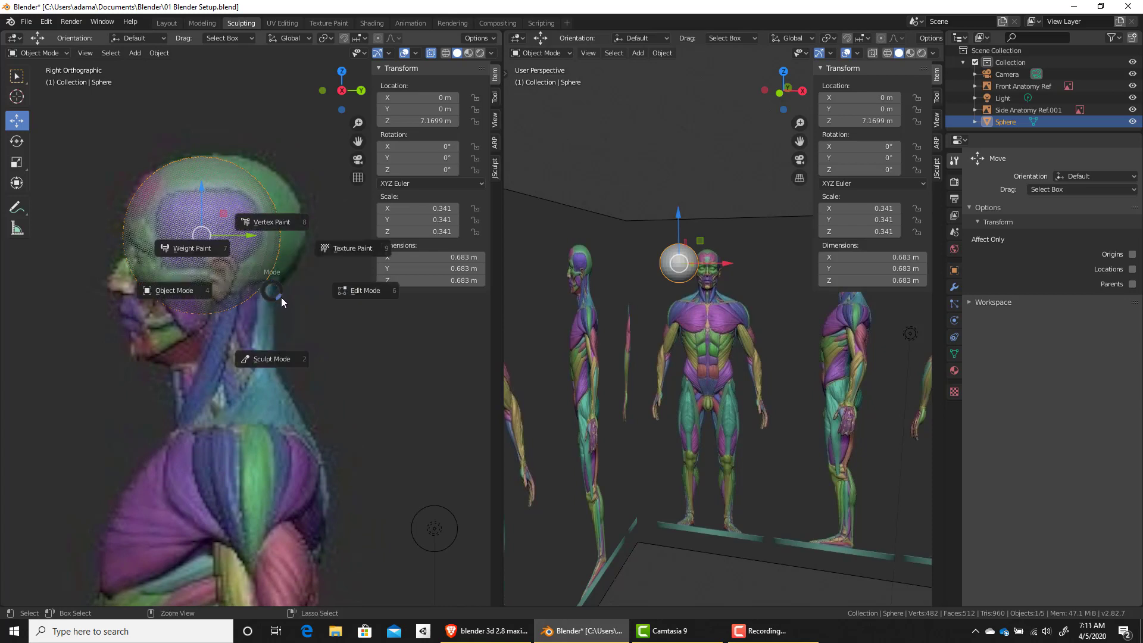
{"action": "left_click", "coordinate": [272, 359]}
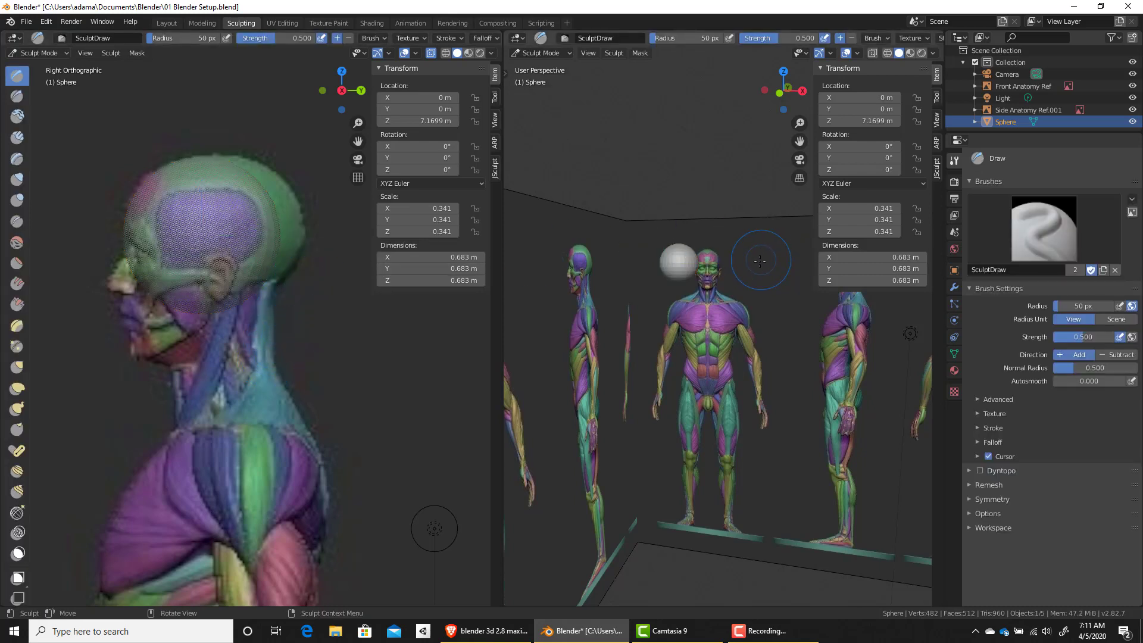
Step: Hide the sidebar and the overlays in the solid viewport so only the sphere is shown
{"action": "key", "text": "n"}
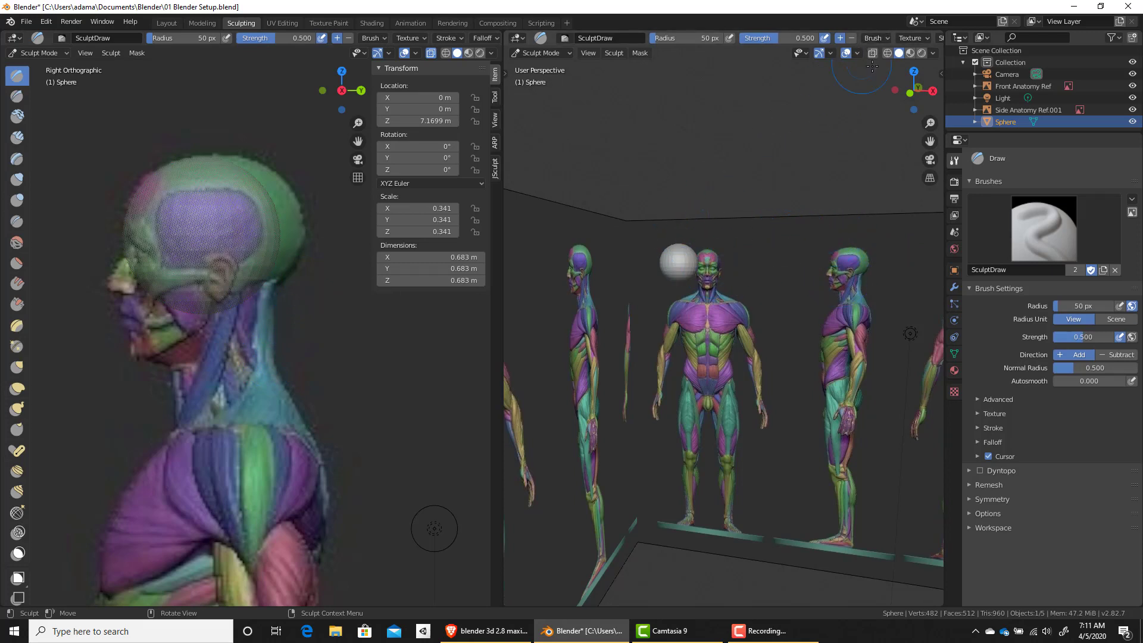
{"action": "left_click", "coordinate": [845, 54]}
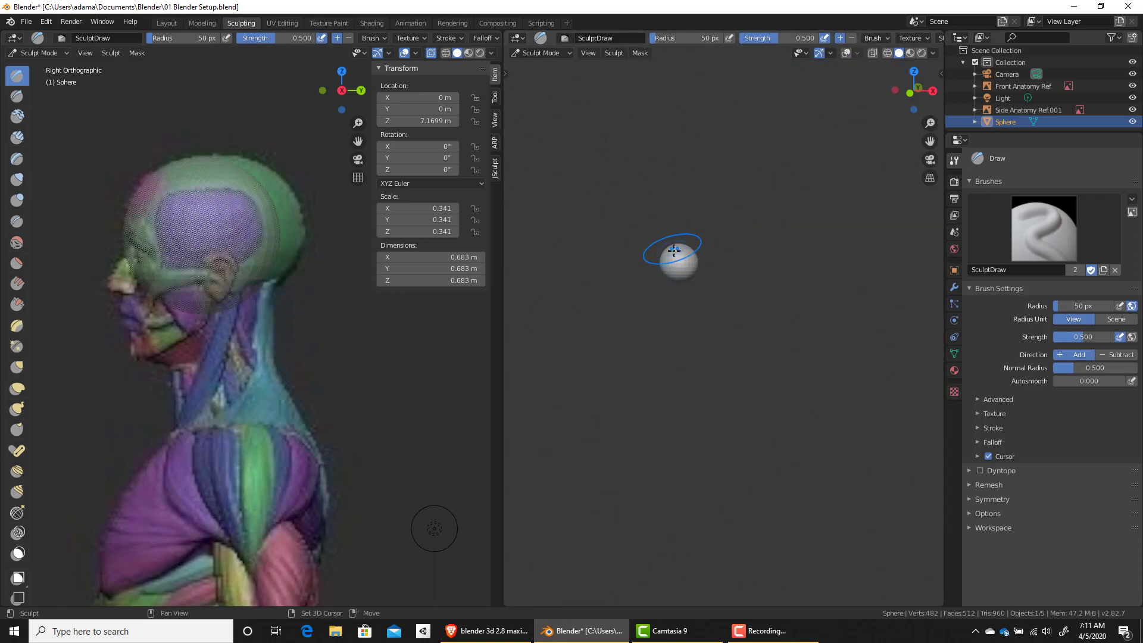
Step: Centre the sphere in the solid viewport, and maximise the X-ray viewport on the head profile
{"action": "middle_click_drag", "start_coordinate": [677, 257], "coordinate": [697, 293]}
{"action": "mouse_move", "coordinate": [697, 293]}
{"action": "middle_mouse_down", "text": "shift"}
{"action": "mouse_move", "coordinate": [701, 313]}
{"action": "mouse_move", "coordinate": [713, 305]}
{"action": "mouse_move", "coordinate": [696, 262]}
{"action": "mouse_move", "coordinate": [703, 286]}
{"action": "middle_mouse_up", "text": "shift"}
{"action": "scroll", "coordinate": [703, 286], "scroll_direction": "up", "scroll_amount": 5}
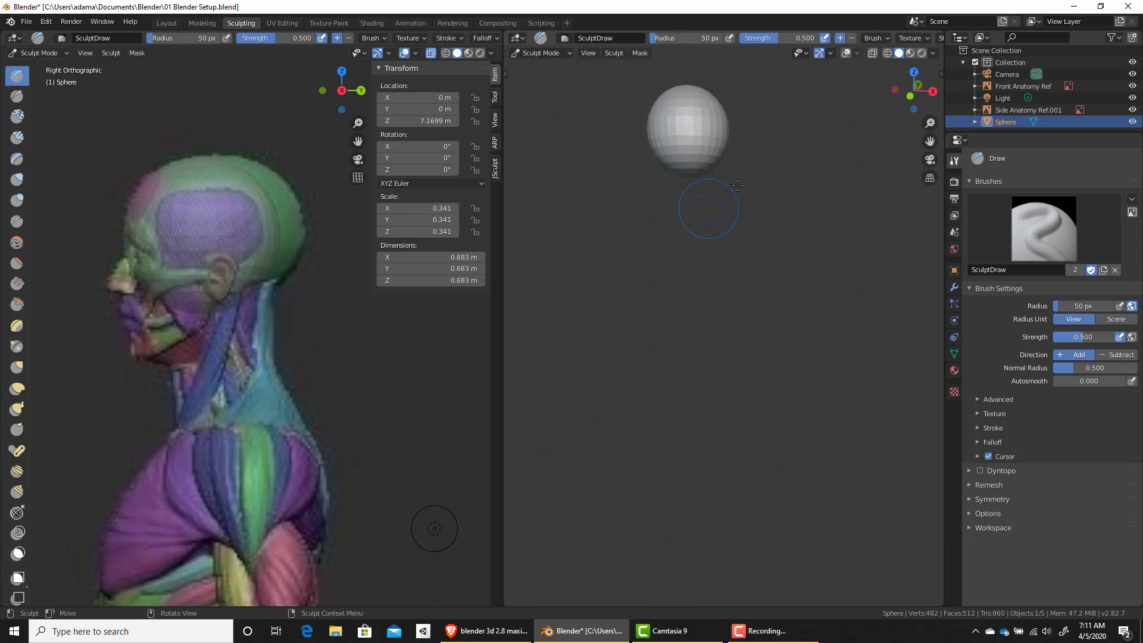
{"action": "mouse_move", "coordinate": [753, 154]}
{"action": "middle_mouse_down"}
{"action": "mouse_move", "coordinate": [765, 340]}
{"action": "mouse_move", "coordinate": [735, 286]}
{"action": "mouse_move", "coordinate": [737, 349]}
{"action": "middle_mouse_up"}
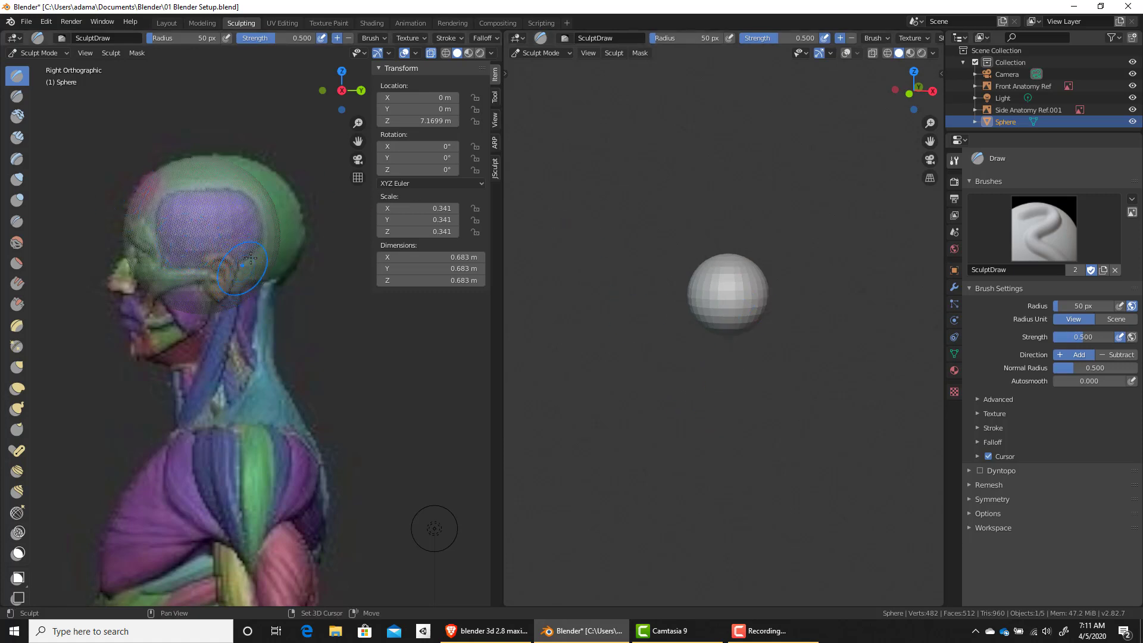
{"action": "key", "text": "ctrl+space"}
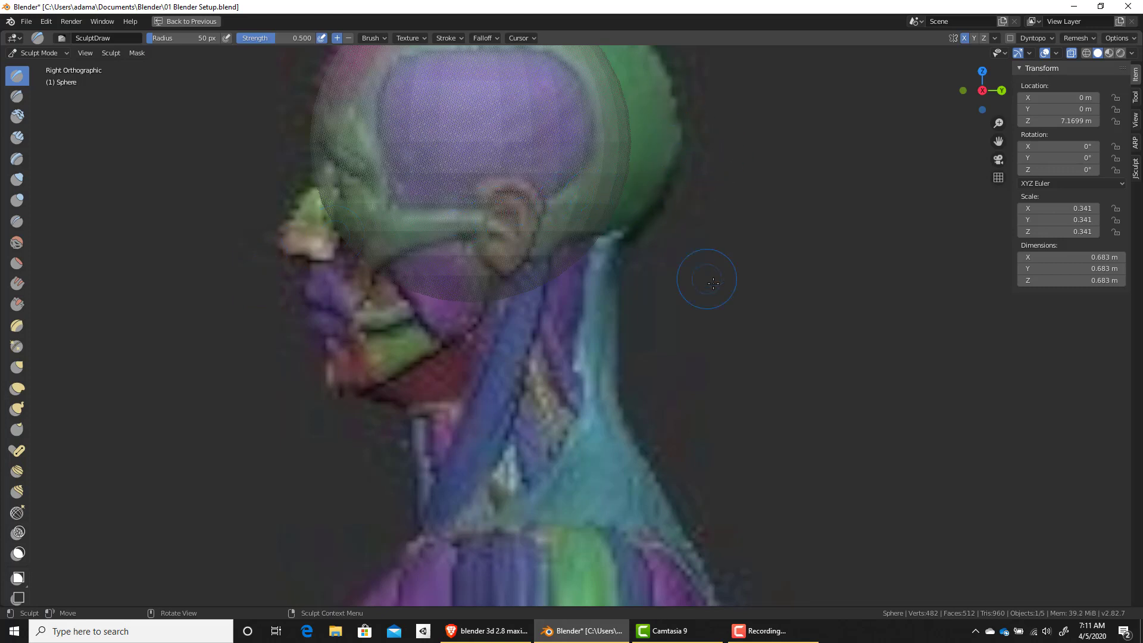
{"action": "middle_click_drag", "start_coordinate": [770, 181], "coordinate": [736, 296], "text": "shift"}
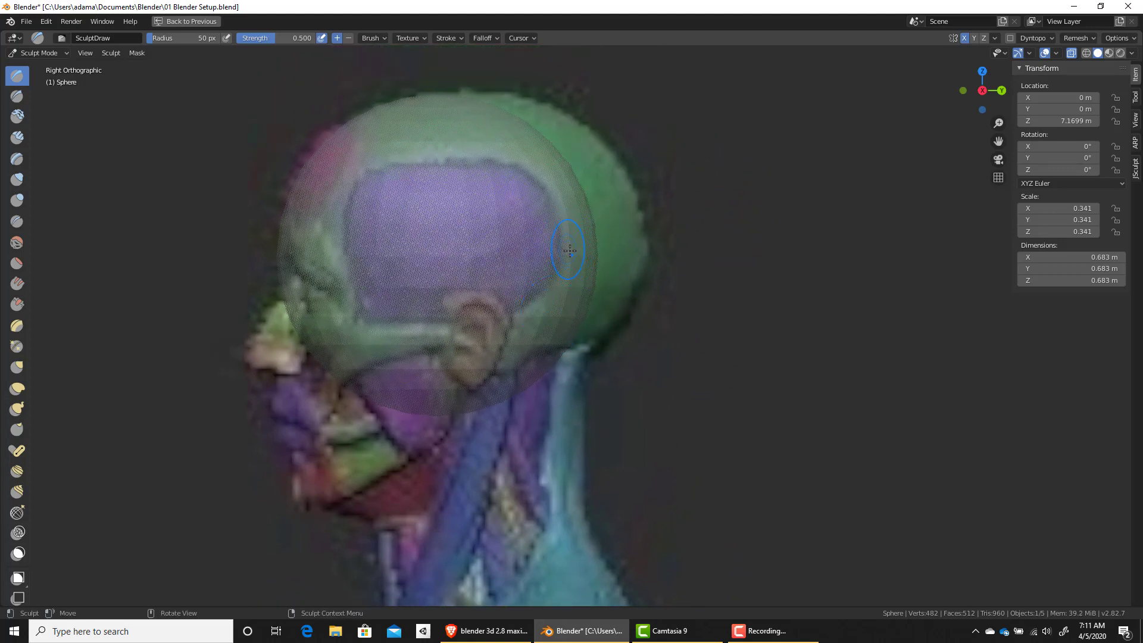
Step: Activate the Grab brush for sculpting the sphere and set its radius to 169 px
{"action": "left_click", "coordinate": [17, 368]}
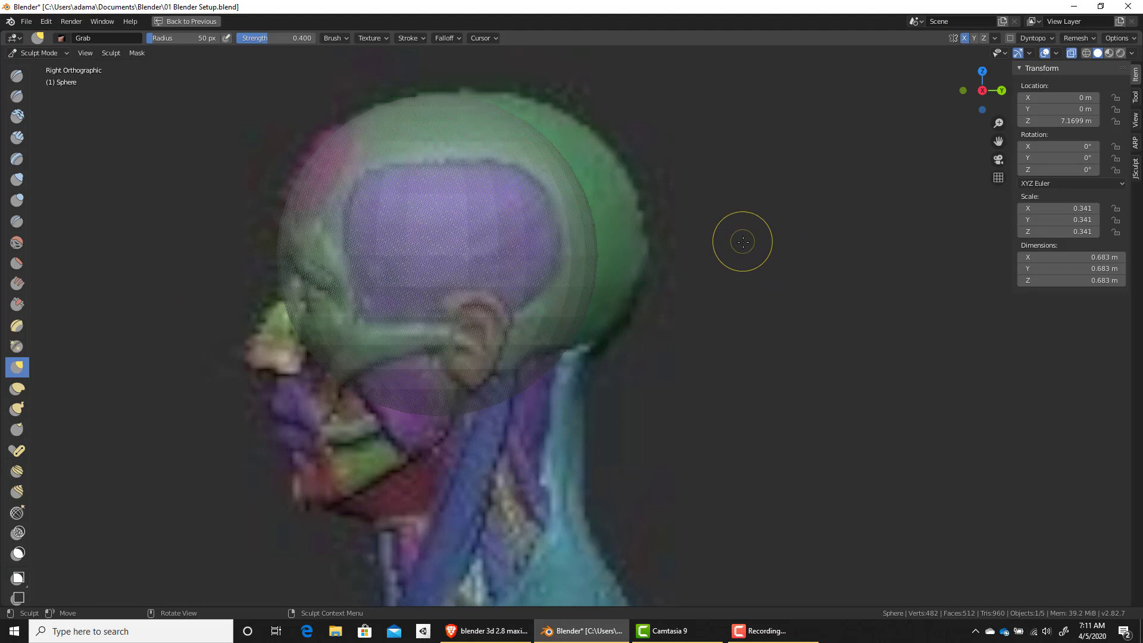
{"action": "key", "text": "t"}
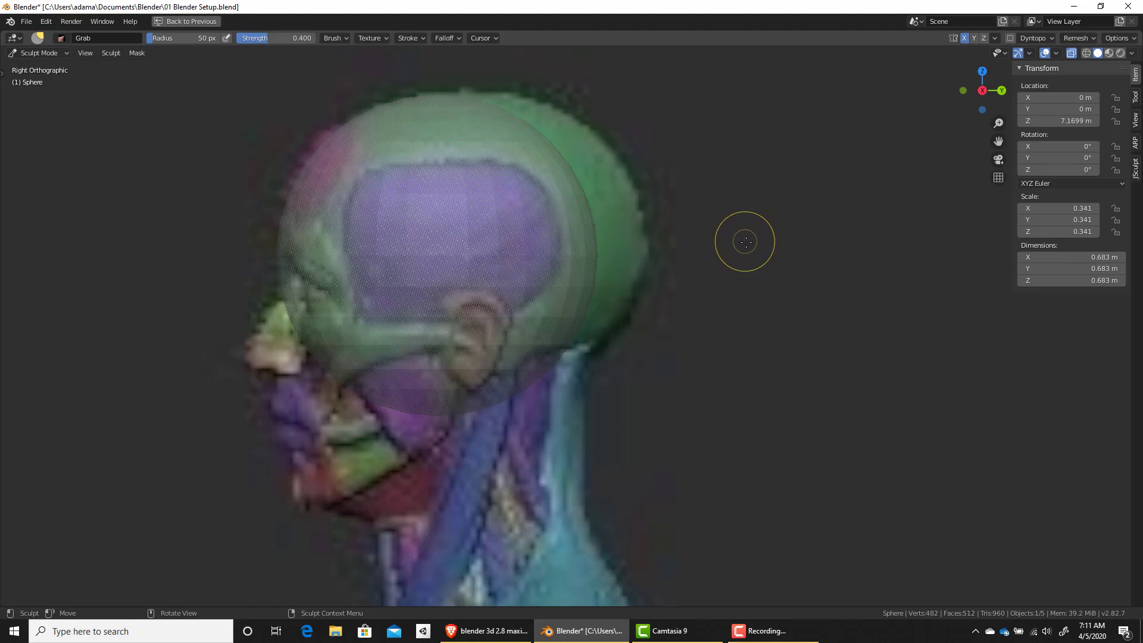
{"action": "key", "text": "shift+space"}
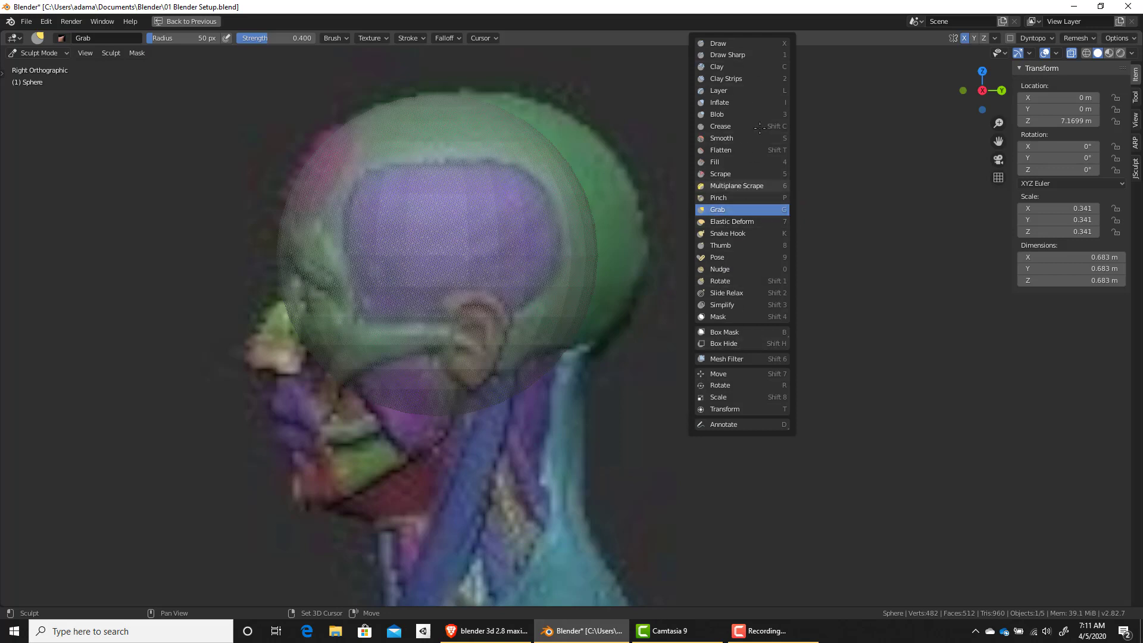
{"action": "left_click", "coordinate": [740, 209]}
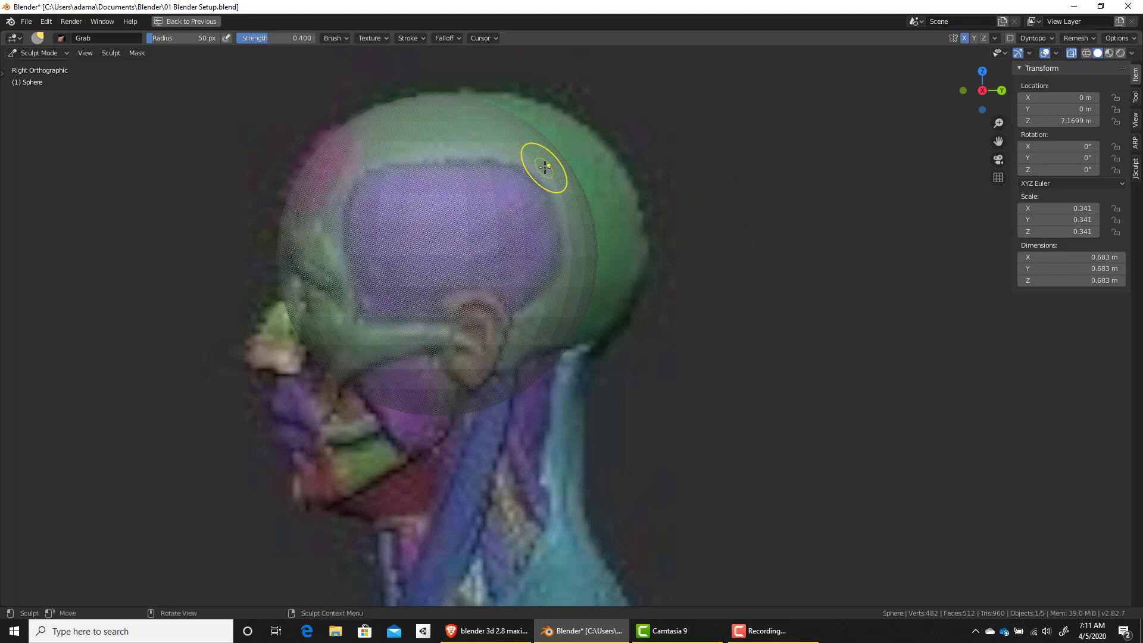
{"action": "key", "text": "t"}
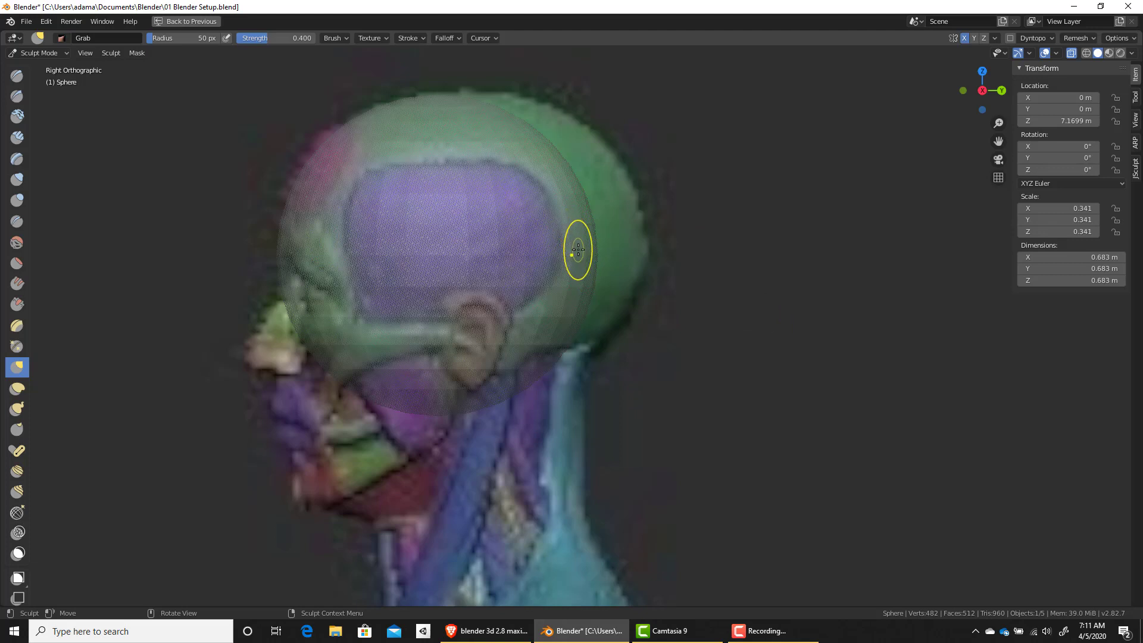
{"action": "key", "text": "f"}
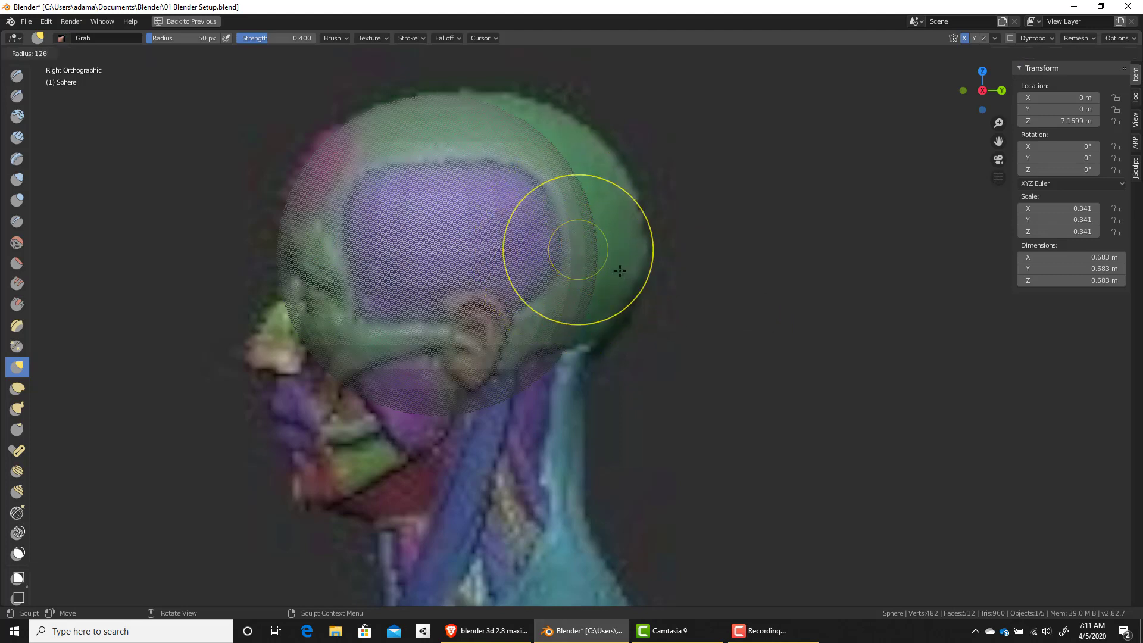
{"action": "left_click", "coordinate": [619, 277]}
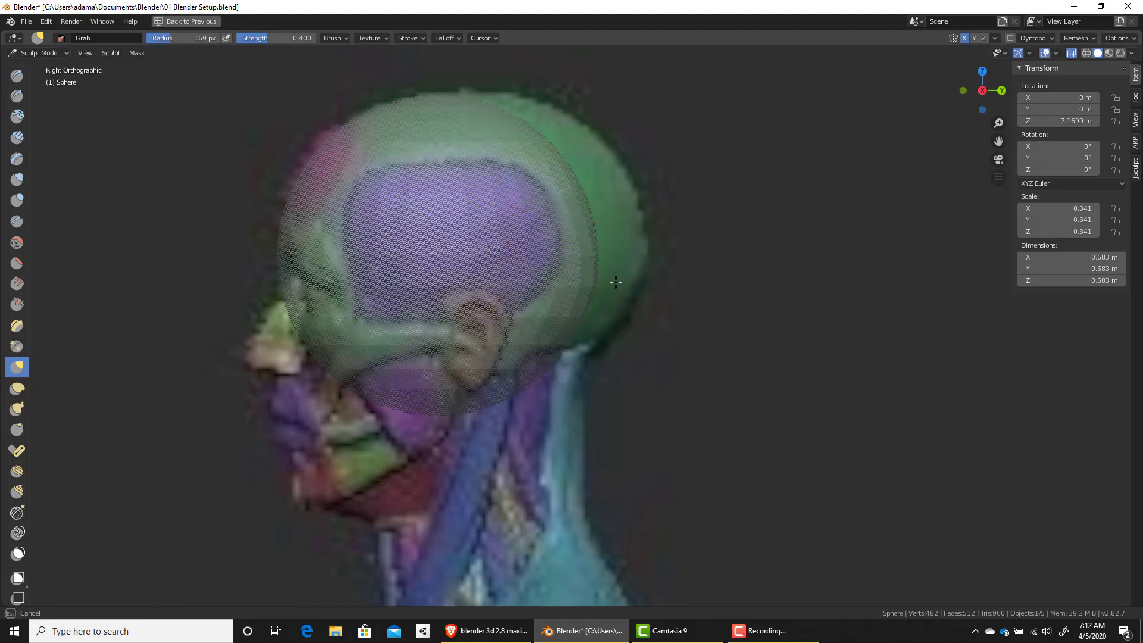
Step: Pull the back and upper rear of the sphere outward with the Grab brush to follow the reference skull profile
{"action": "mouse_move", "coordinate": [621, 284]}
{"action": "left_mouse_down"}
{"action": "mouse_move", "coordinate": [613, 306]}
{"action": "mouse_move", "coordinate": [604, 232]}
{"action": "mouse_move", "coordinate": [599, 247]}
{"action": "mouse_move", "coordinate": [595, 238]}
{"action": "mouse_move", "coordinate": [714, 230]}
{"action": "left_mouse_up"}
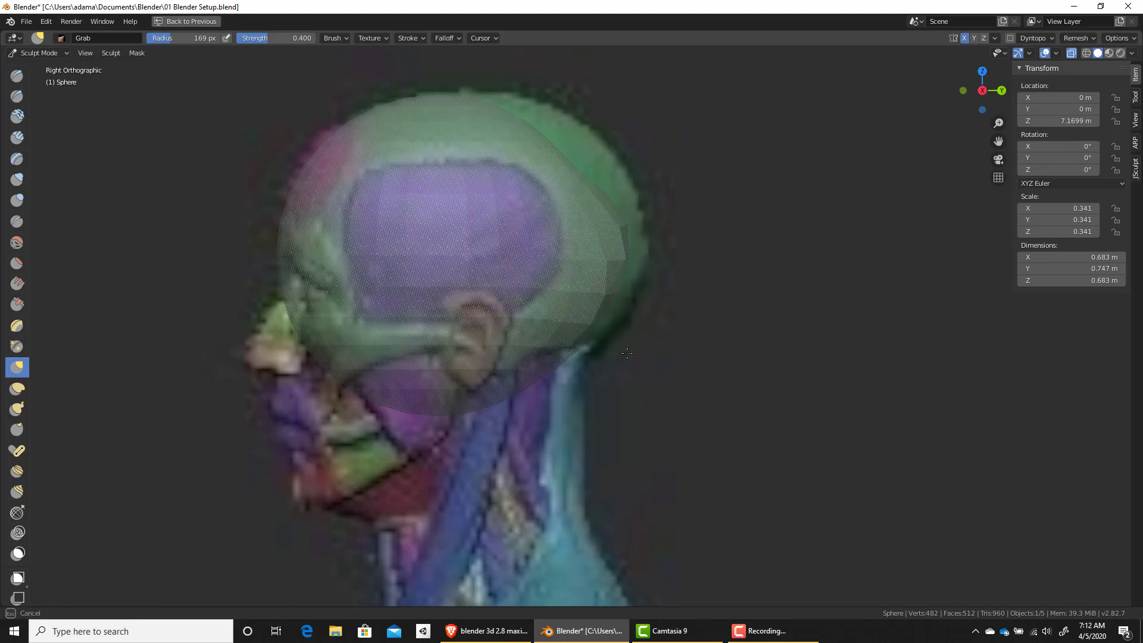
{"action": "left_click_drag", "start_coordinate": [600, 197], "coordinate": [655, 140]}
{"action": "mouse_move", "coordinate": [550, 148]}
{"action": "left_mouse_down"}
{"action": "mouse_move", "coordinate": [572, 94]}
{"action": "mouse_move", "coordinate": [539, 76]}
{"action": "left_mouse_up"}
{"action": "mouse_move", "coordinate": [527, 116]}
{"action": "left_mouse_down"}
{"action": "mouse_move", "coordinate": [544, 81]}
{"action": "mouse_move", "coordinate": [529, 74]}
{"action": "left_mouse_up"}
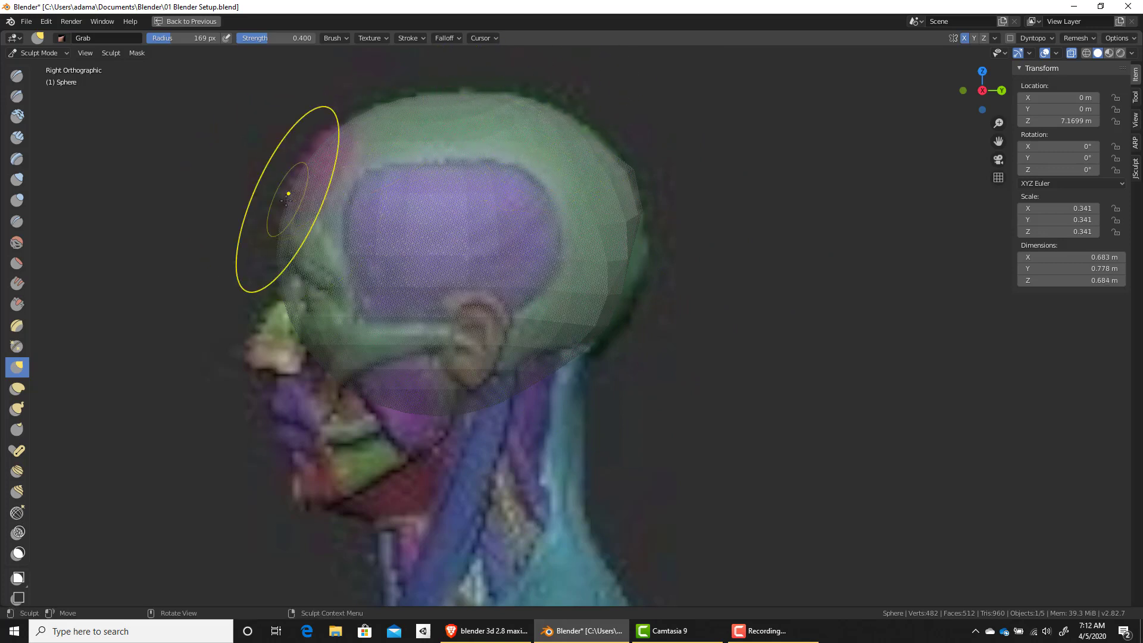
Step: Pull the sphere's front and underside out to the reference face and chin profile, and adjust the back of the skull
{"action": "left_click_drag", "start_coordinate": [288, 199], "coordinate": [280, 199]}
{"action": "left_click_drag", "start_coordinate": [338, 374], "coordinate": [309, 525]}
{"action": "left_click_drag", "start_coordinate": [288, 349], "coordinate": [206, 388]}
{"action": "left_click_drag", "start_coordinate": [383, 441], "coordinate": [411, 482]}
{"action": "mouse_move", "coordinate": [288, 524]}
{"action": "left_mouse_down"}
{"action": "mouse_move", "coordinate": [283, 319]}
{"action": "mouse_move", "coordinate": [268, 275]}
{"action": "mouse_move", "coordinate": [249, 262]}
{"action": "left_mouse_up"}
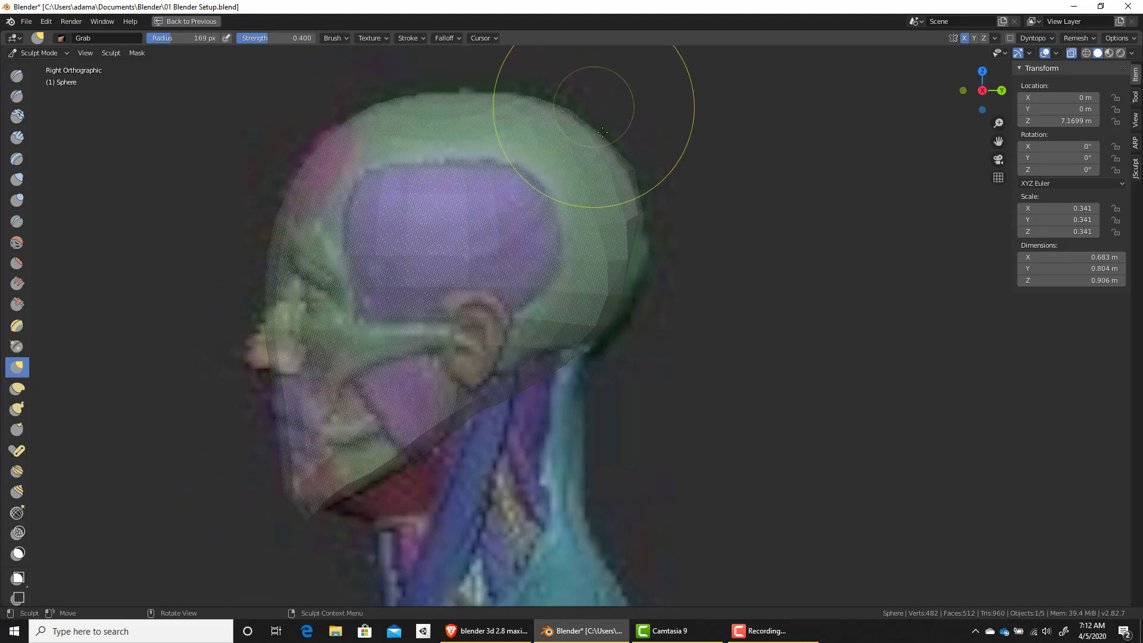
{"action": "mouse_move", "coordinate": [657, 253]}
{"action": "left_mouse_down"}
{"action": "mouse_move", "coordinate": [644, 229]}
{"action": "mouse_move", "coordinate": [626, 237]}
{"action": "mouse_move", "coordinate": [530, 333]}
{"action": "mouse_move", "coordinate": [571, 316]}
{"action": "mouse_move", "coordinate": [632, 248]}
{"action": "left_mouse_up"}
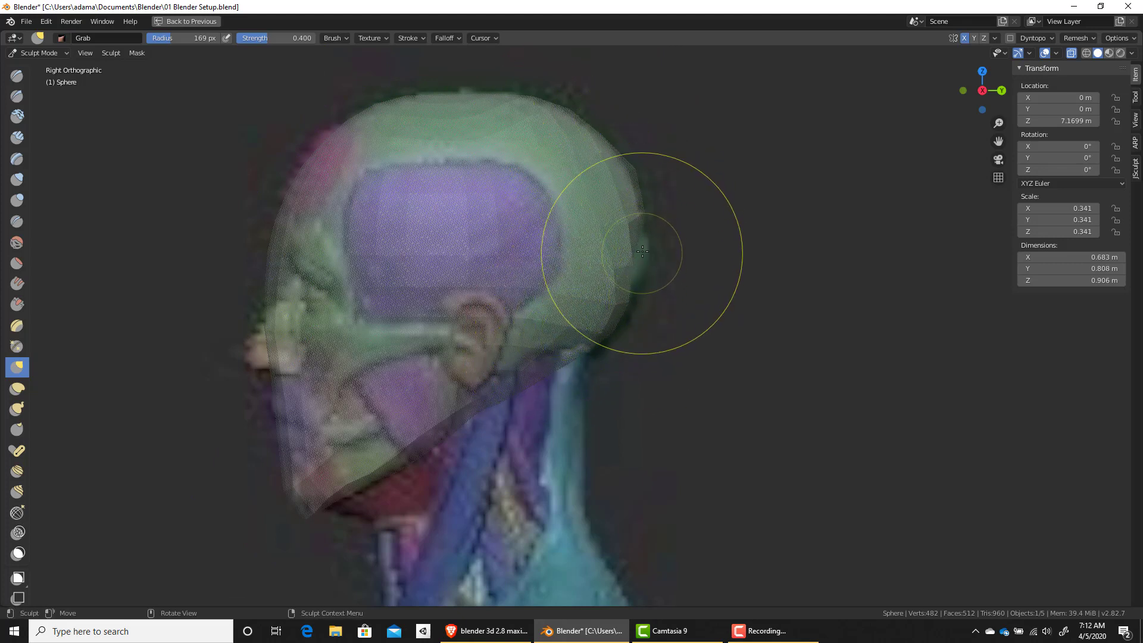
Step: Turn off X-ray in the maximised viewport and view the rough head as a solid form from an angle
{"action": "left_click_drag", "start_coordinate": [968, 84], "coordinate": [911, 102]}
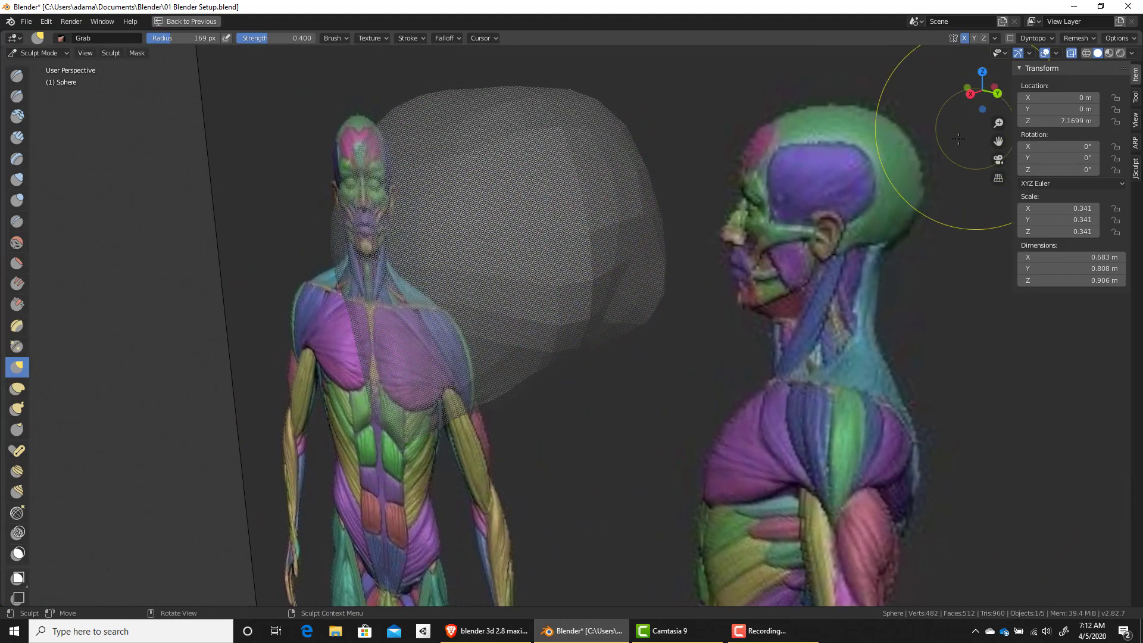
{"action": "left_click", "coordinate": [1071, 53]}
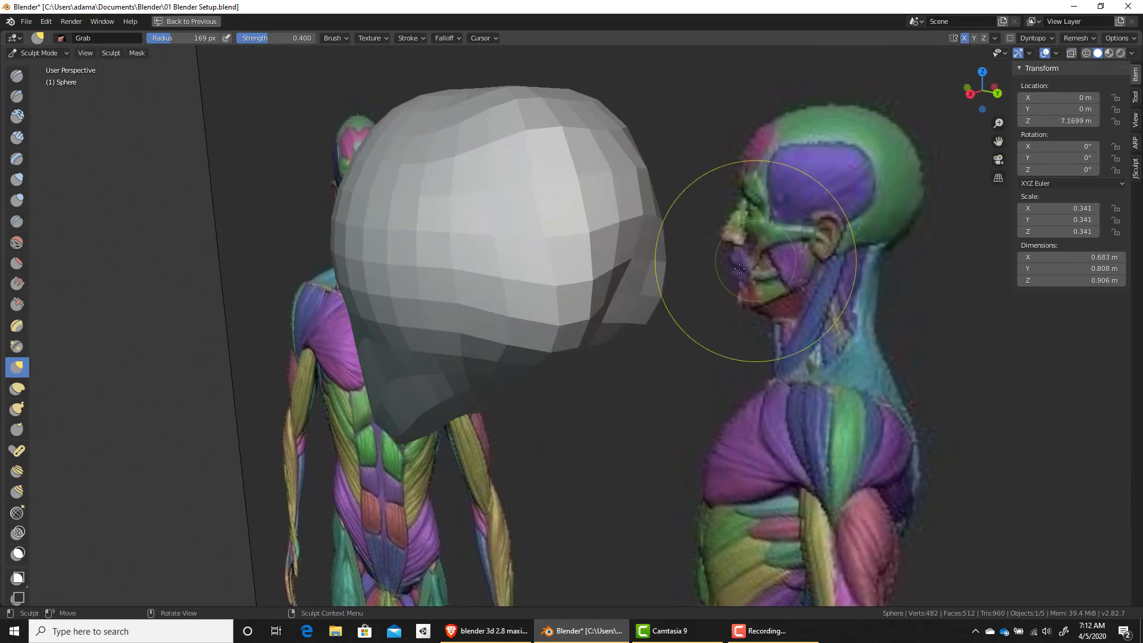
{"action": "middle_click_drag", "start_coordinate": [701, 217], "coordinate": [655, 208]}
{"action": "scroll", "coordinate": [643, 204], "scroll_direction": "up", "scroll_amount": 4}
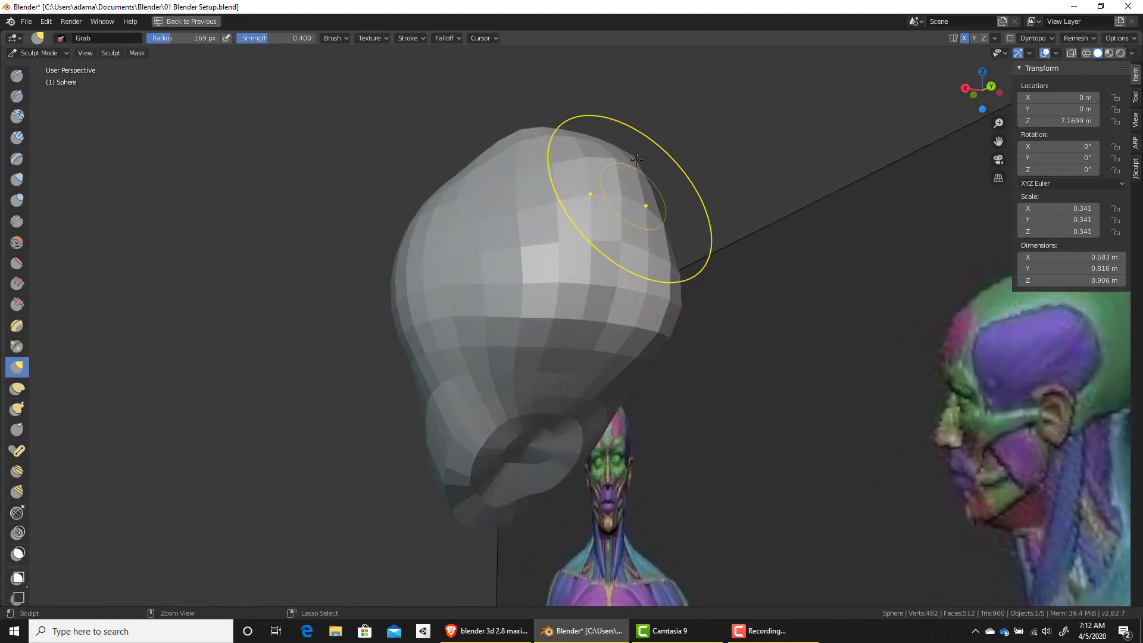
Step: Refine the rough head's overall form from several angles with short Grab brush strokes
{"action": "middle_click_drag", "start_coordinate": [619, 199], "coordinate": [658, 369]}
{"action": "left_click_drag", "start_coordinate": [481, 314], "coordinate": [495, 343]}
{"action": "left_click_drag", "start_coordinate": [493, 237], "coordinate": [478, 250]}
{"action": "left_click_drag", "start_coordinate": [498, 73], "coordinate": [546, 54]}
{"action": "middle_click_drag", "start_coordinate": [547, 55], "coordinate": [658, 349]}
{"action": "middle_click_drag", "start_coordinate": [705, 407], "coordinate": [765, 565], "text": "shift"}
{"action": "middle_click_drag", "start_coordinate": [707, 490], "coordinate": [499, 341]}
{"action": "left_click_drag", "start_coordinate": [503, 355], "coordinate": [485, 326]}
{"action": "mouse_move", "coordinate": [515, 288]}
{"action": "left_mouse_down"}
{"action": "mouse_move", "coordinate": [525, 281]}
{"action": "mouse_move", "coordinate": [529, 357]}
{"action": "left_mouse_up"}
{"action": "mouse_move", "coordinate": [529, 358]}
{"action": "middle_mouse_down"}
{"action": "mouse_move", "coordinate": [523, 277]}
{"action": "mouse_move", "coordinate": [537, 293]}
{"action": "middle_mouse_up"}
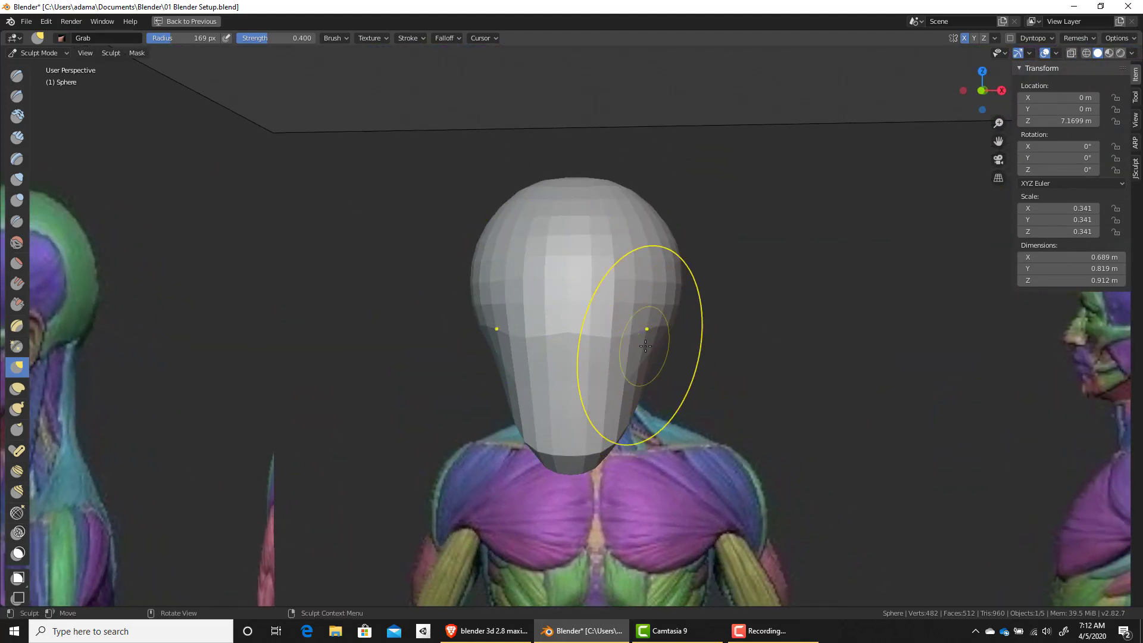
Step: In front view, pull the chin slightly down and widen the upper sides of the skull with the Grab brush
{"action": "key", "text": "KP_1"}
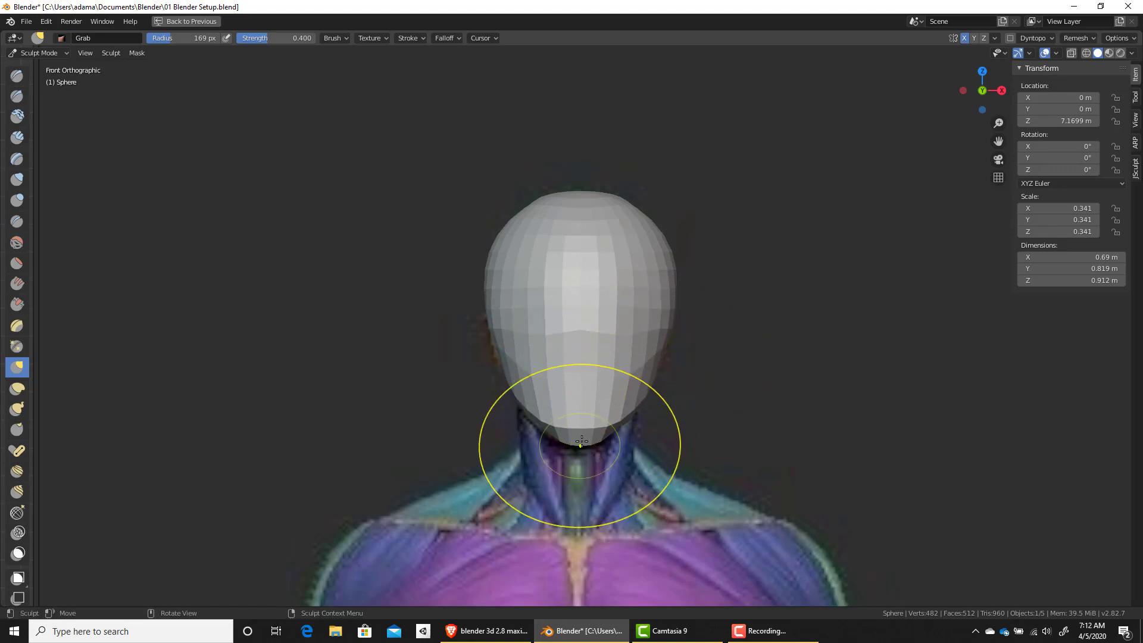
{"action": "left_click_drag", "start_coordinate": [581, 434], "coordinate": [589, 453]}
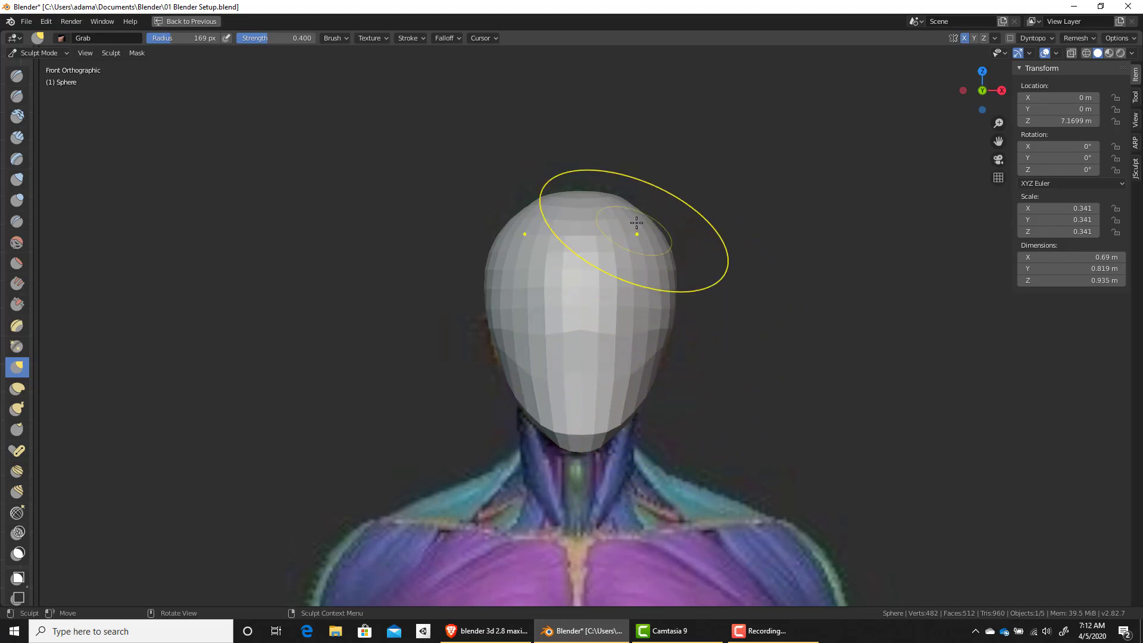
{"action": "left_click_drag", "start_coordinate": [643, 223], "coordinate": [651, 206]}
Step: Push the sides of the head inward with the Grab brush, reducing its radius to 122 px for the remaining strokes
{"action": "middle_click_drag", "start_coordinate": [650, 206], "coordinate": [610, 282]}
{"action": "left_click_drag", "start_coordinate": [574, 245], "coordinate": [574, 244]}
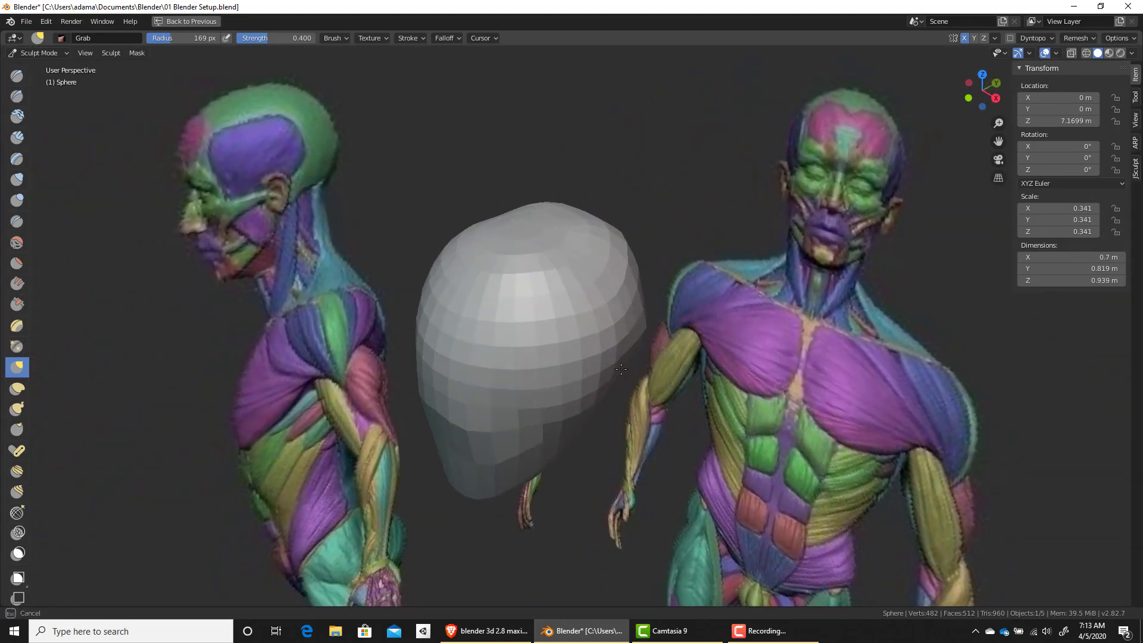
{"action": "left_click_drag", "start_coordinate": [621, 370], "coordinate": [622, 370]}
{"action": "mouse_move", "coordinate": [621, 370]}
{"action": "middle_mouse_down"}
{"action": "mouse_move", "coordinate": [585, 359]}
{"action": "mouse_move", "coordinate": [533, 309]}
{"action": "mouse_move", "coordinate": [524, 268]}
{"action": "mouse_move", "coordinate": [542, 310]}
{"action": "mouse_move", "coordinate": [651, 352]}
{"action": "middle_mouse_up"}
{"action": "key", "text": "f"}
{"action": "left_click", "coordinate": [565, 384]}
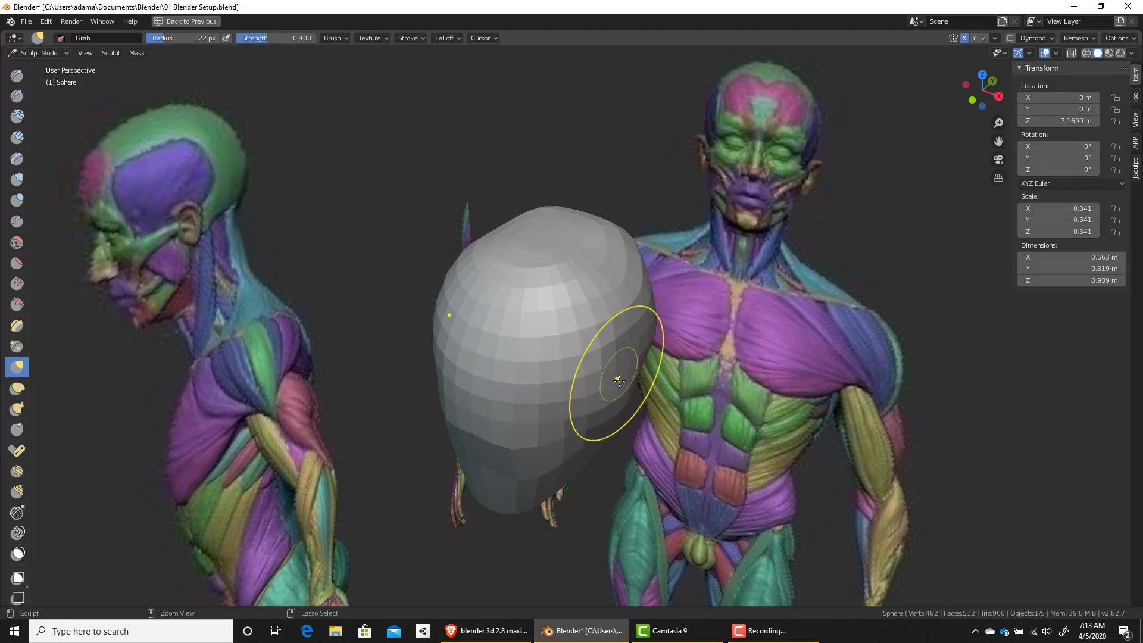
{"action": "left_click_drag", "start_coordinate": [618, 382], "coordinate": [607, 357]}
{"action": "middle_click_drag", "start_coordinate": [620, 363], "coordinate": [543, 306]}
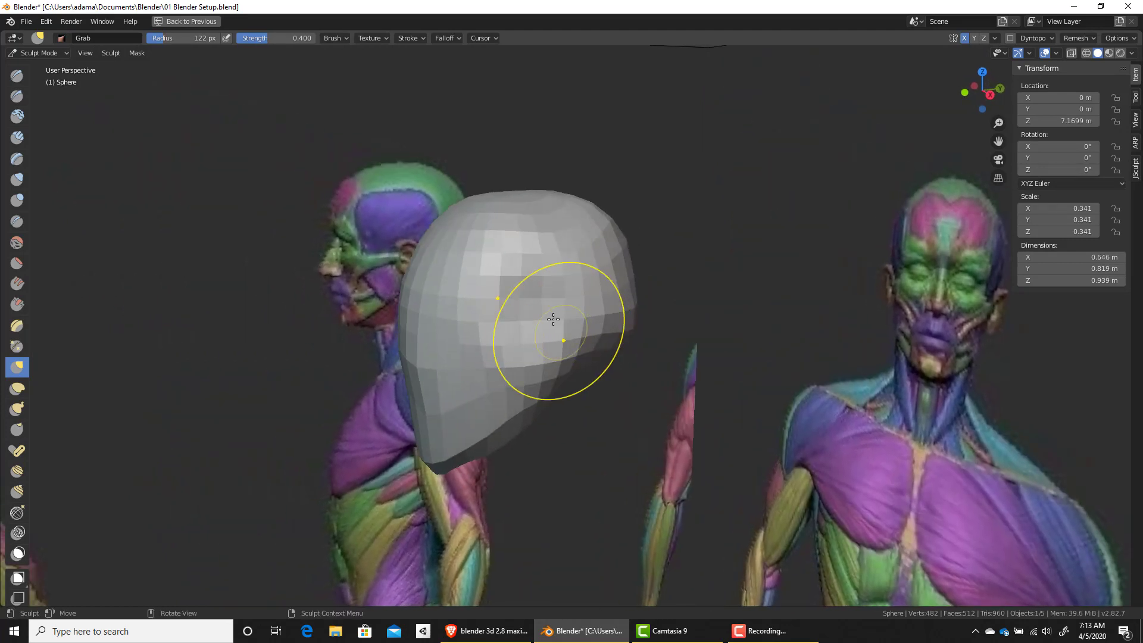
{"action": "mouse_move", "coordinate": [543, 306]}
{"action": "left_mouse_down"}
{"action": "mouse_move", "coordinate": [534, 296]}
{"action": "mouse_move", "coordinate": [552, 255]}
{"action": "mouse_move", "coordinate": [549, 309]}
{"action": "left_mouse_up"}
{"action": "middle_click_drag", "start_coordinate": [549, 309], "coordinate": [679, 285]}
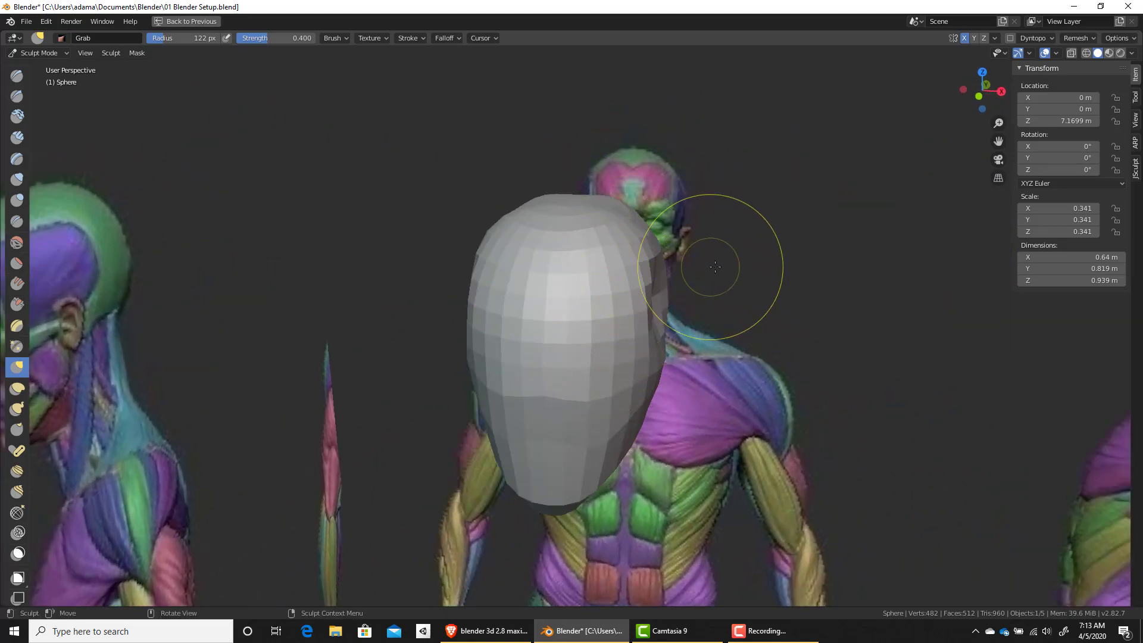
Step: Restore the split-view layout and show the JSculpt options beside the head
{"action": "key", "text": "shift+space"}
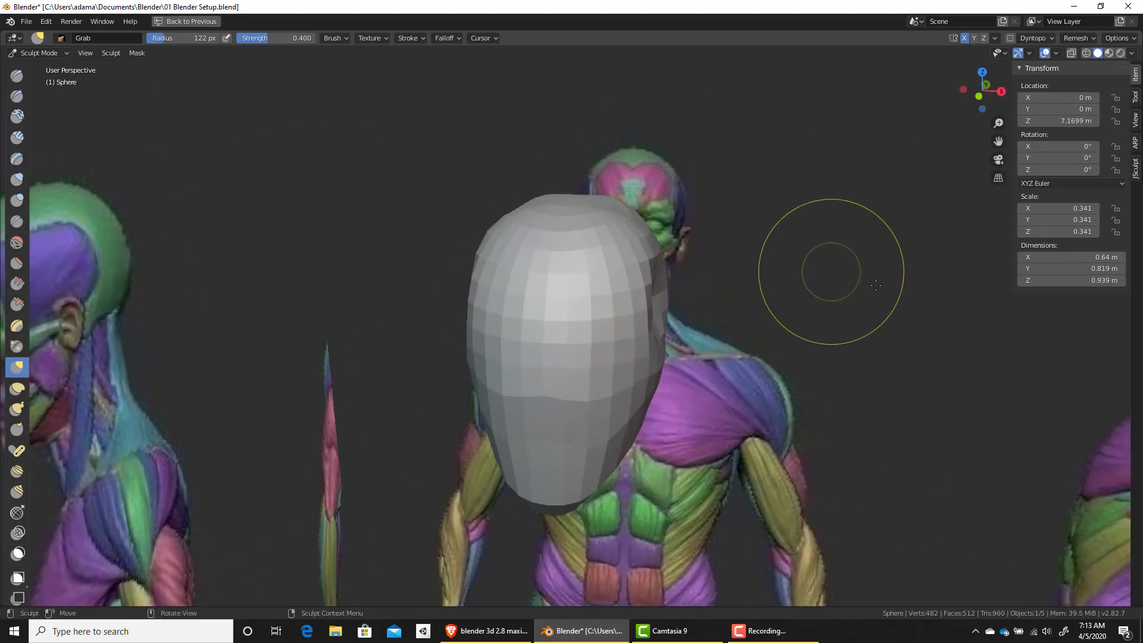
{"action": "key", "text": "ctrl+space"}
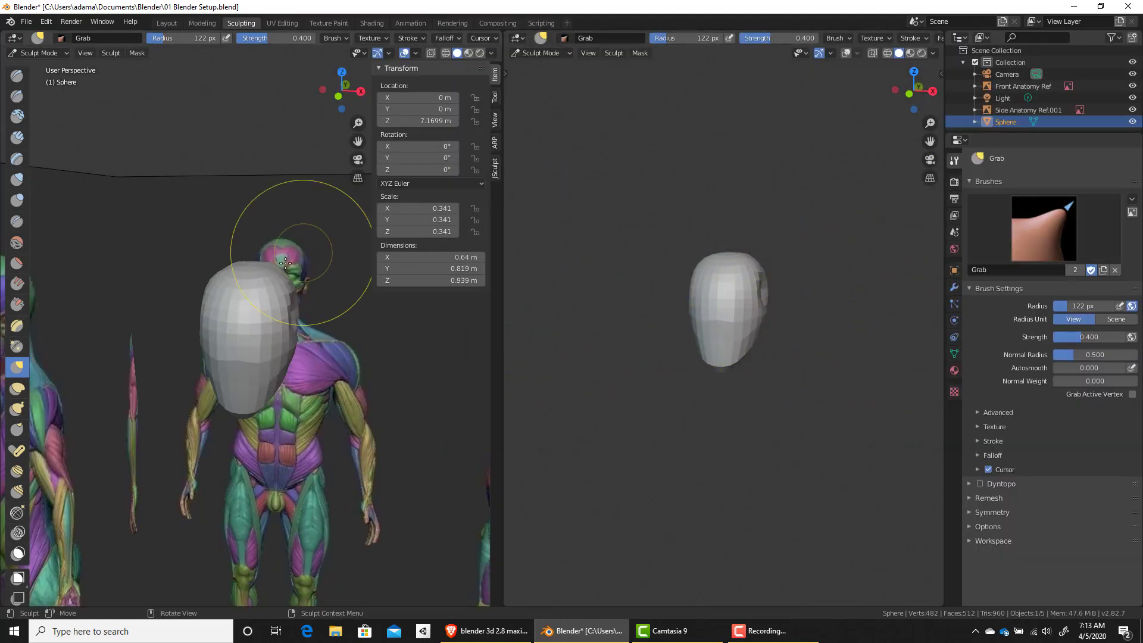
{"action": "middle_click_drag", "start_coordinate": [290, 288], "coordinate": [315, 280], "text": "shift"}
{"action": "left_click", "coordinate": [494, 171]}
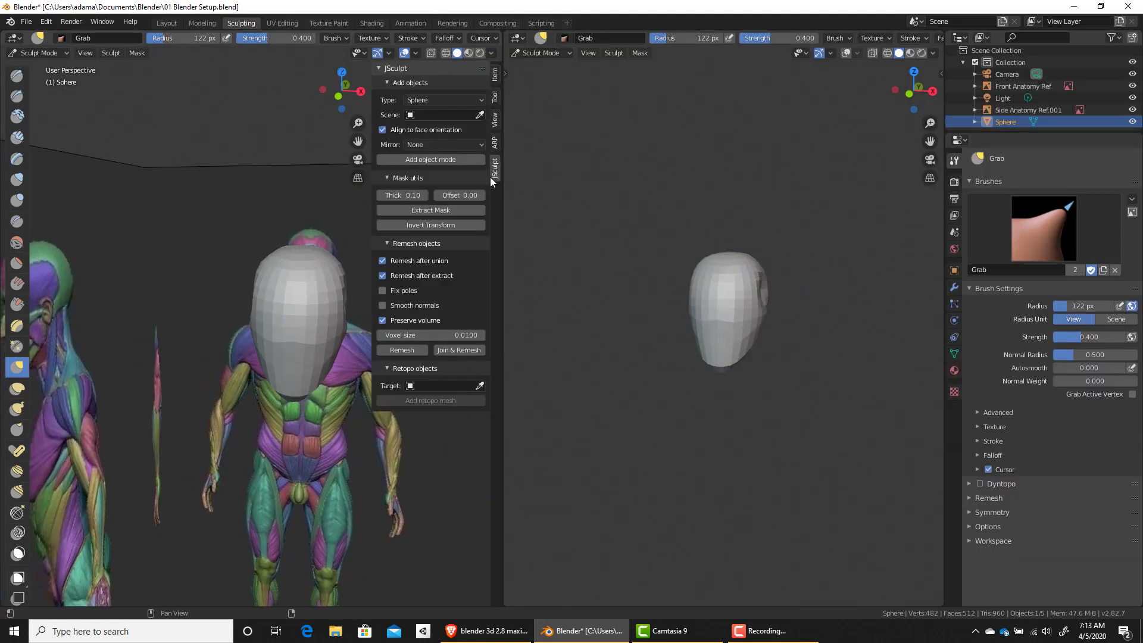
{"action": "scroll", "coordinate": [303, 311], "scroll_direction": "up", "scroll_amount": 4}
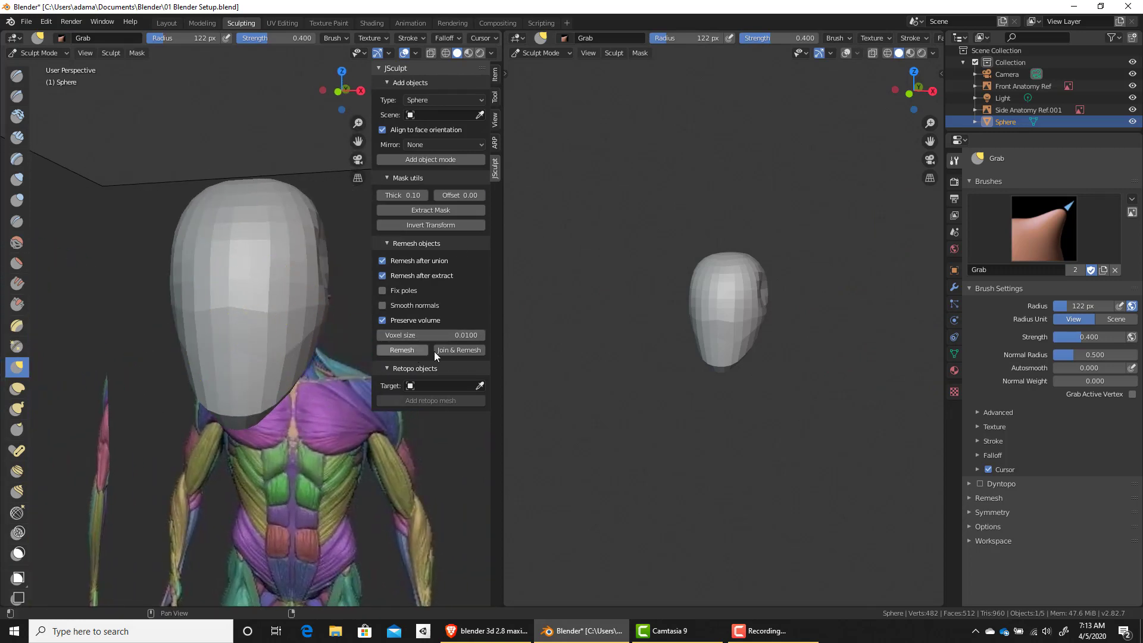
Step: Expand the built-in Remesh settings, set the JSculpt voxel size to 0.09, and remesh the head
{"action": "left_click", "coordinate": [990, 497]}
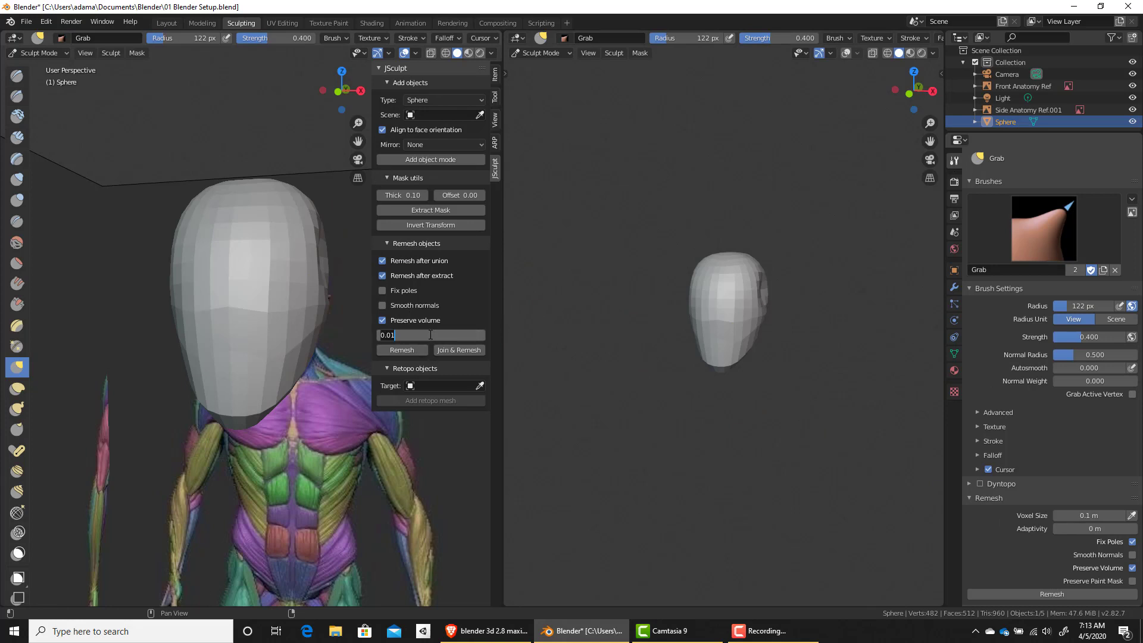
{"action": "type", "text": "9"}
{"action": "key", "text": "Return"}
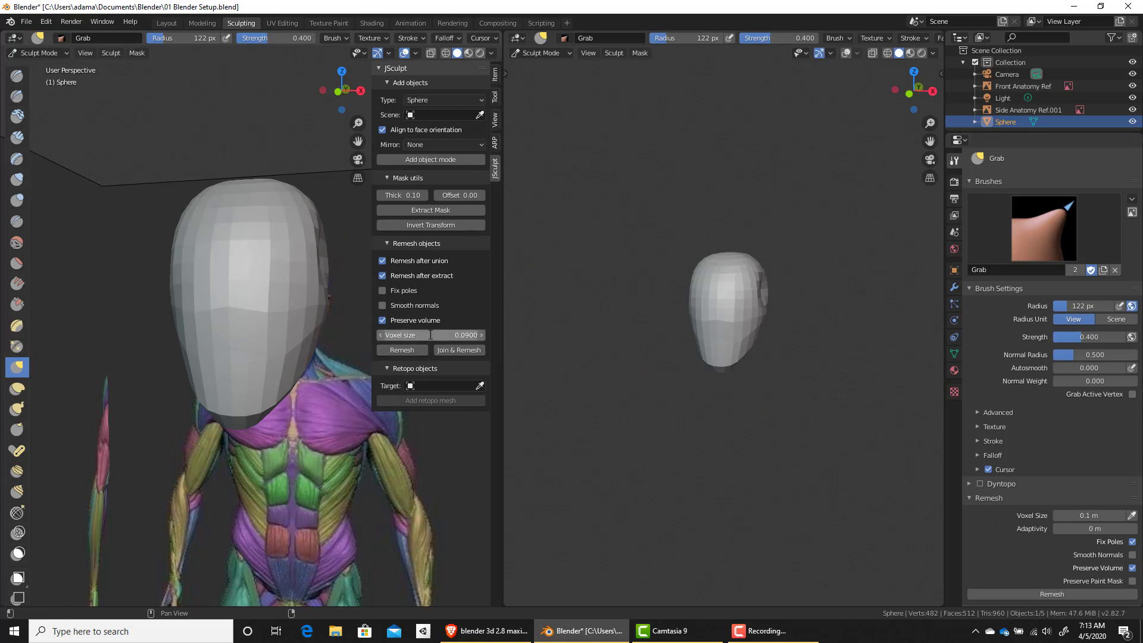
{"action": "left_click", "coordinate": [400, 351]}
Step: Try a Grab stroke on the remeshed head and undo back to the mesh before remeshing
{"action": "middle_click_drag", "start_coordinate": [333, 333], "coordinate": [238, 303]}
{"action": "mouse_move", "coordinate": [255, 300]}
{"action": "left_mouse_down"}
{"action": "mouse_move", "coordinate": [230, 288]}
{"action": "mouse_move", "coordinate": [235, 331]}
{"action": "mouse_move", "coordinate": [227, 264]}
{"action": "left_mouse_up"}
{"action": "middle_click_drag", "start_coordinate": [228, 266], "coordinate": [293, 277]}
{"action": "key", "text": "ctrl+z"}
{"action": "key", "text": "ctrl+z"}
{"action": "key", "text": "ctrl+z"}
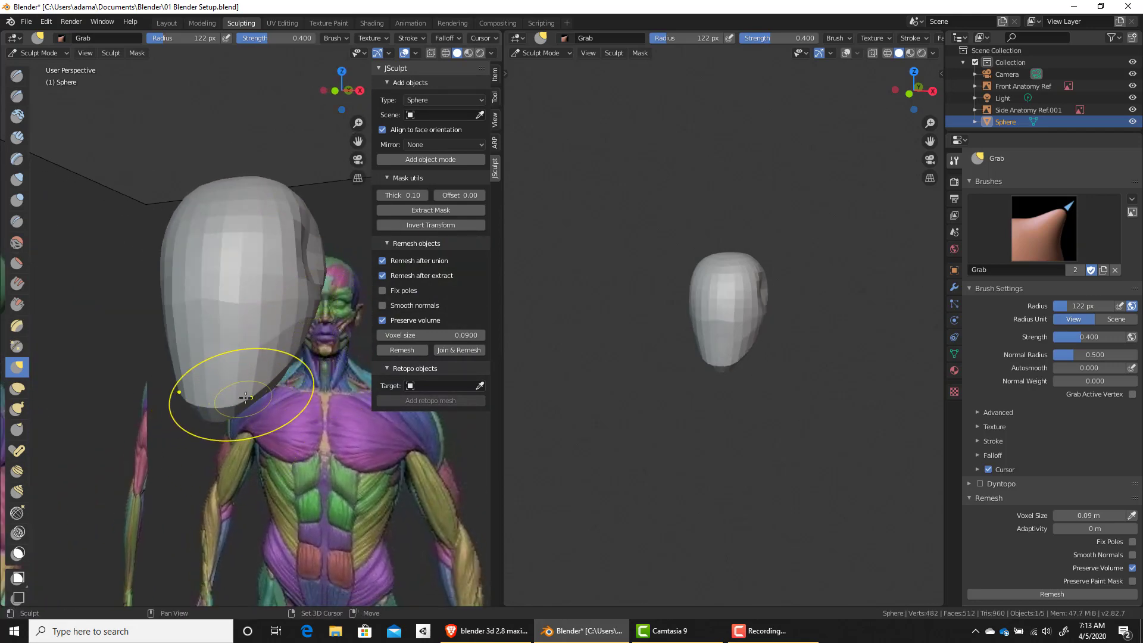
Step: Switch to wireframe, stretch the chin far downward with the Grab brush, and return to solid shading
{"action": "key", "text": "shift+z"}
{"action": "mouse_move", "coordinate": [230, 348]}
{"action": "middle_mouse_down"}
{"action": "mouse_move", "coordinate": [230, 405]}
{"action": "mouse_move", "coordinate": [211, 402]}
{"action": "middle_mouse_up"}
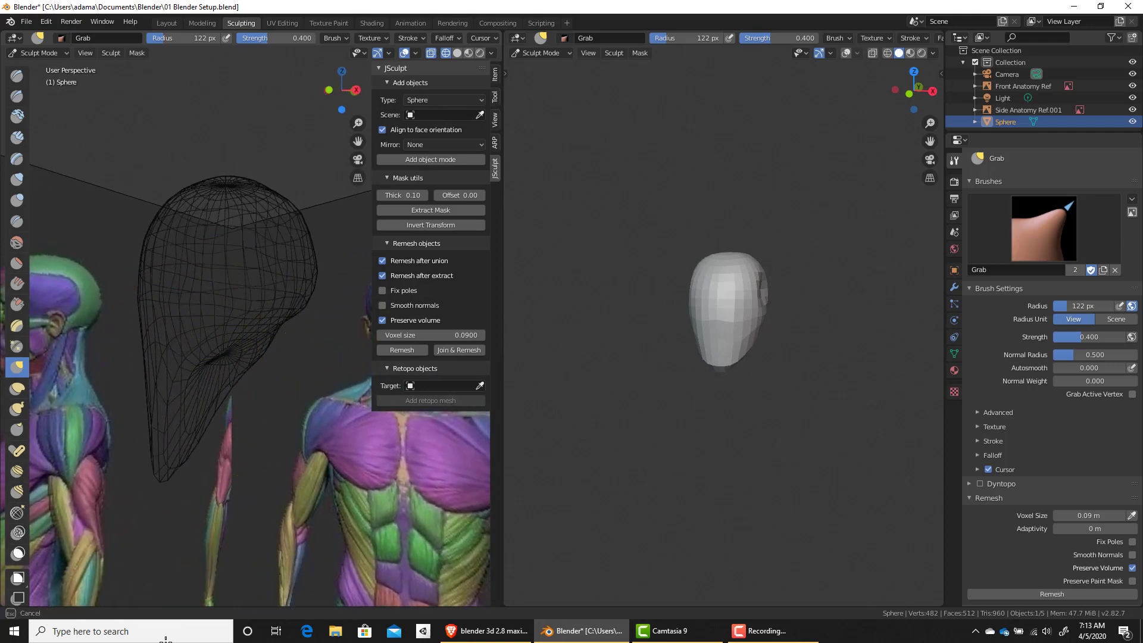
{"action": "left_click_drag", "start_coordinate": [167, 640], "coordinate": [166, 640]}
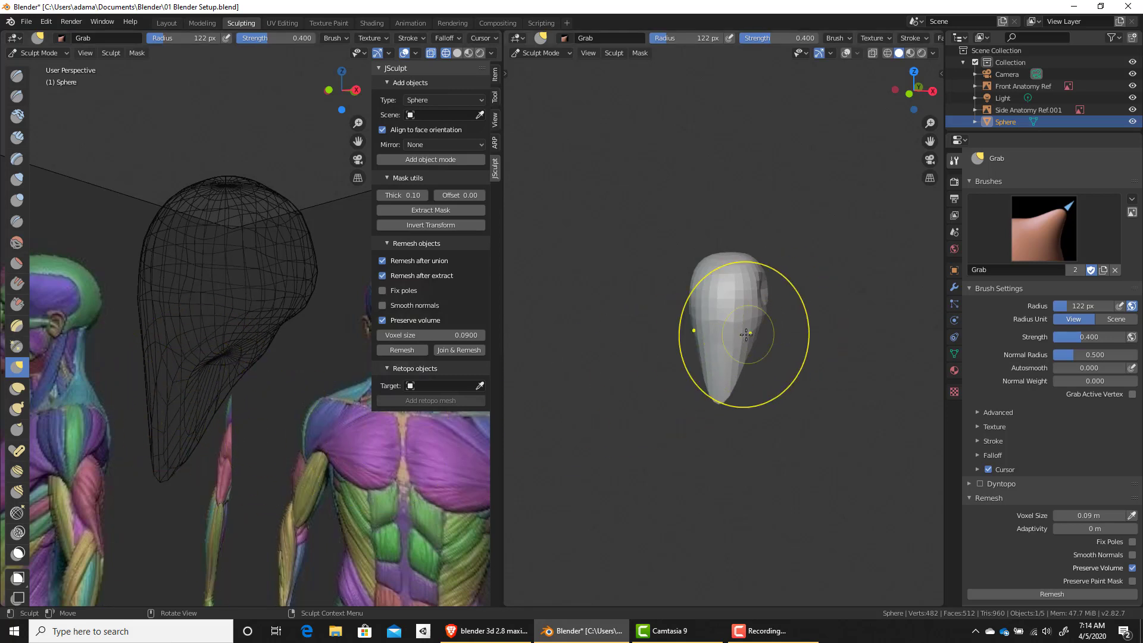
{"action": "key", "text": "shift+z"}
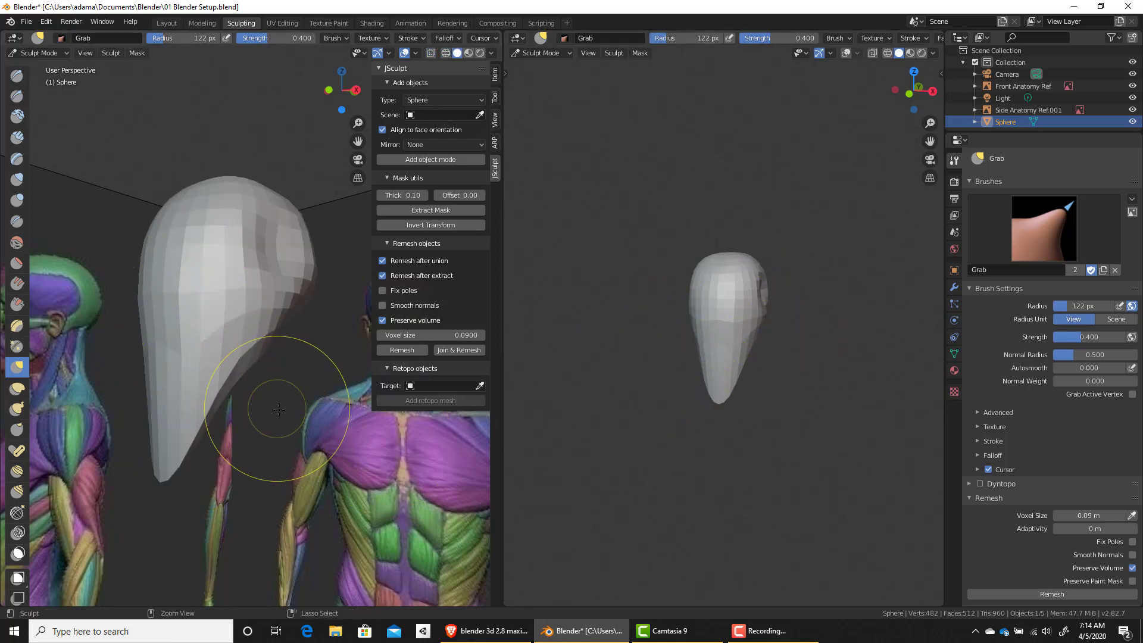
Step: Undo the last chin stretch, remesh the head at a voxel size of 0.09, and check its density in wireframe
{"action": "key", "text": "ctrl+z"}
{"action": "middle_click_drag", "start_coordinate": [271, 420], "coordinate": [304, 394]}
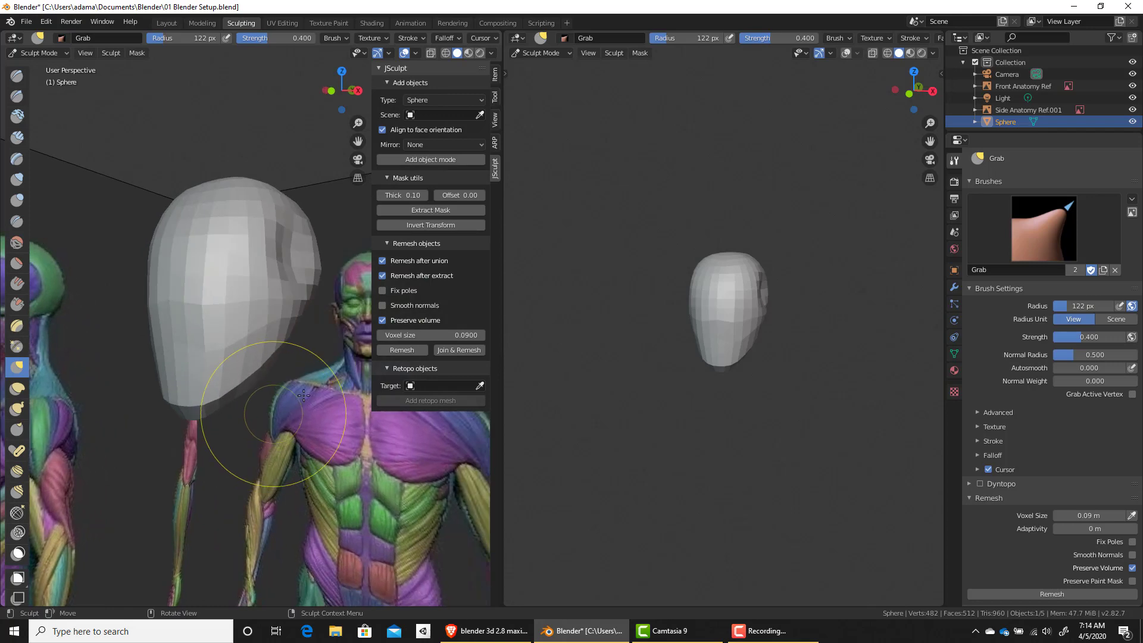
{"action": "left_click", "coordinate": [403, 350]}
{"action": "key", "text": "shift+z"}
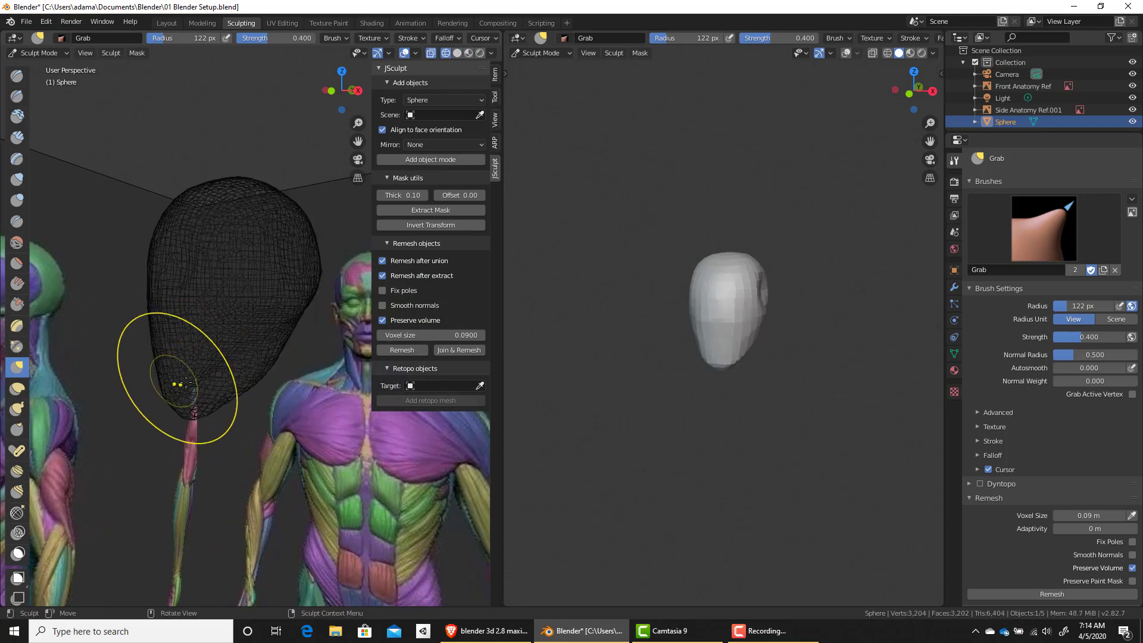
{"action": "mouse_move", "coordinate": [199, 267]}
{"action": "middle_mouse_down"}
{"action": "mouse_move", "coordinate": [198, 365]}
{"action": "mouse_move", "coordinate": [226, 377]}
{"action": "mouse_move", "coordinate": [255, 330]}
{"action": "mouse_move", "coordinate": [254, 276]}
{"action": "mouse_move", "coordinate": [298, 335]}
{"action": "mouse_move", "coordinate": [258, 334]}
{"action": "mouse_move", "coordinate": [238, 273]}
{"action": "mouse_move", "coordinate": [260, 326]}
{"action": "mouse_move", "coordinate": [279, 295]}
{"action": "mouse_move", "coordinate": [312, 306]}
{"action": "middle_mouse_up"}
{"action": "key", "text": "shift+z"}
Step: Adjust the side of the head with the Grab brush, remeshing at a voxel size of 0.1 and setting the radius to 108 px
{"action": "left_click_drag", "start_coordinate": [287, 314], "coordinate": [290, 295]}
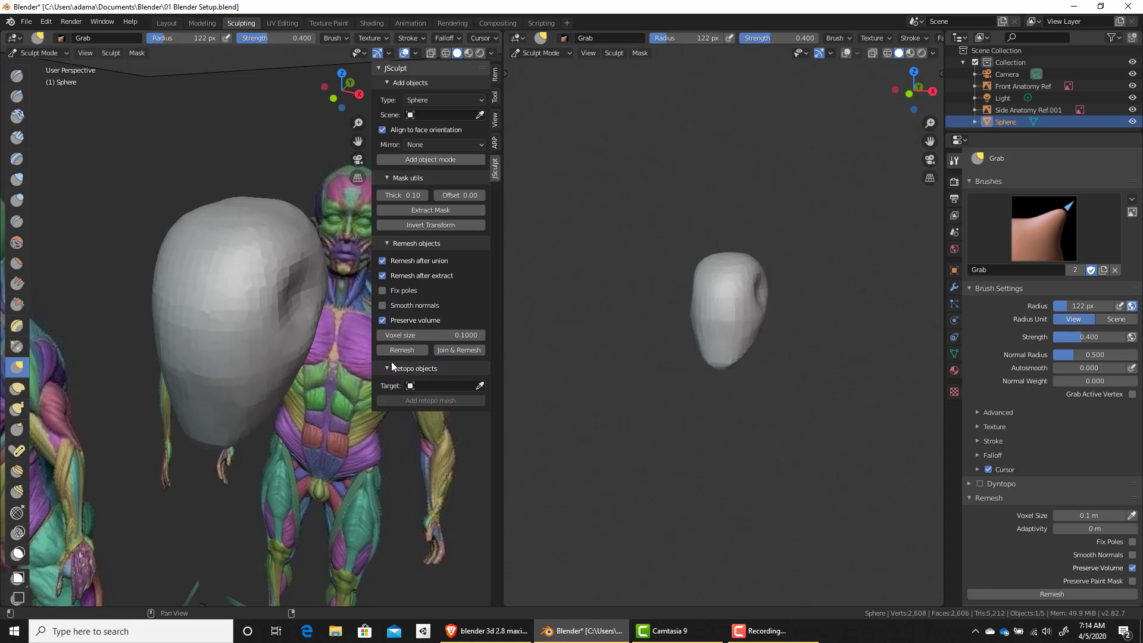
{"action": "middle_click_drag", "start_coordinate": [256, 338], "coordinate": [277, 319]}
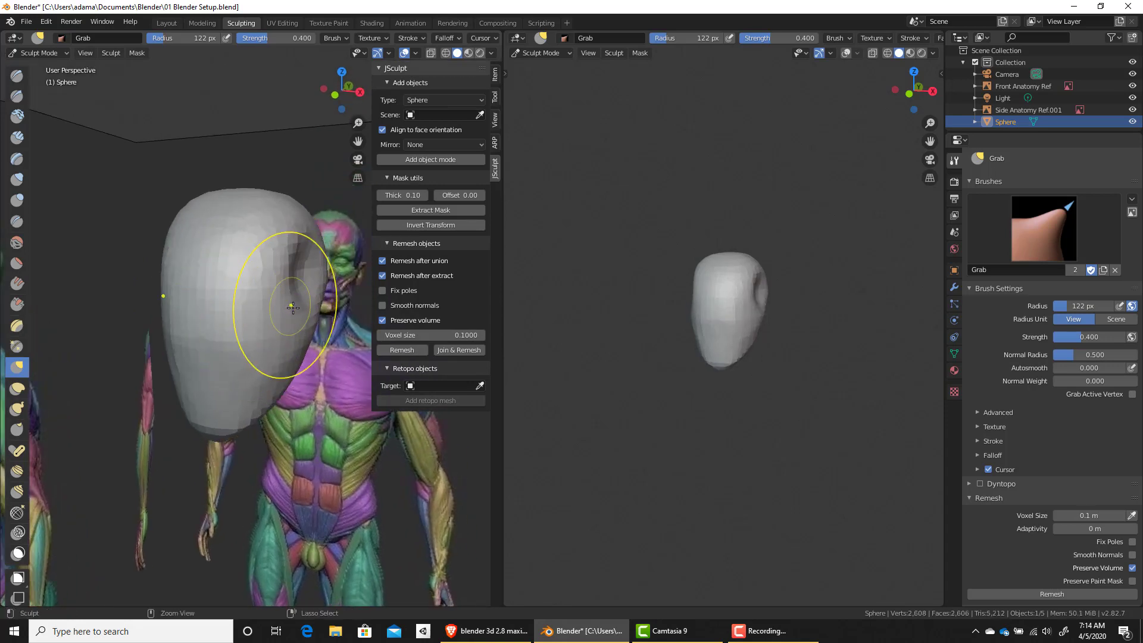
{"action": "middle_click_drag", "start_coordinate": [292, 307], "coordinate": [255, 351]}
{"action": "mouse_move", "coordinate": [256, 289]}
{"action": "middle_mouse_down"}
{"action": "mouse_move", "coordinate": [202, 278]}
{"action": "mouse_move", "coordinate": [280, 333]}
{"action": "mouse_move", "coordinate": [357, 471]}
{"action": "mouse_move", "coordinate": [256, 324]}
{"action": "mouse_move", "coordinate": [275, 323]}
{"action": "middle_mouse_up"}
{"action": "key", "text": "f"}
{"action": "left_click", "coordinate": [263, 329]}
Step: Paint a mask over the underside of the back of the head with the Mask brush at a 64 px radius
{"action": "mouse_move", "coordinate": [275, 367]}
{"action": "middle_mouse_down"}
{"action": "mouse_move", "coordinate": [351, 494]}
{"action": "mouse_move", "coordinate": [229, 415]}
{"action": "mouse_move", "coordinate": [251, 415]}
{"action": "mouse_move", "coordinate": [203, 331]}
{"action": "mouse_move", "coordinate": [310, 311]}
{"action": "middle_mouse_up"}
{"action": "middle_click_drag", "start_coordinate": [295, 400], "coordinate": [194, 312]}
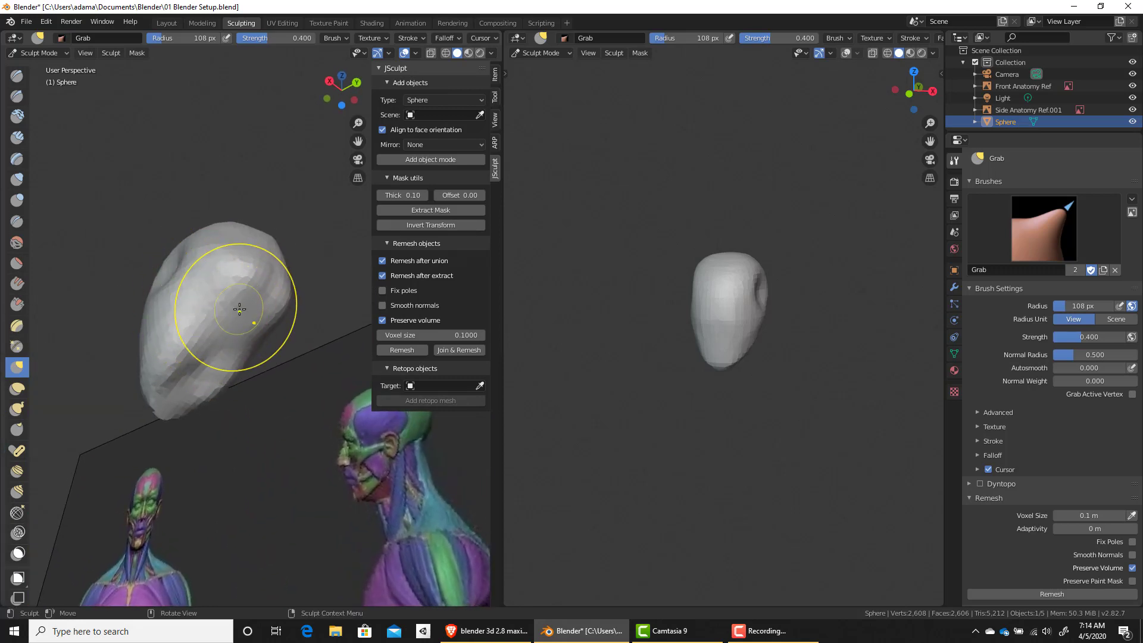
{"action": "left_click", "coordinate": [19, 556]}
{"action": "key", "text": "f"}
{"action": "left_click", "coordinate": [229, 301]}
{"action": "mouse_move", "coordinate": [229, 302]}
{"action": "left_mouse_down"}
{"action": "mouse_move", "coordinate": [257, 294]}
{"action": "mouse_move", "coordinate": [223, 301]}
{"action": "mouse_move", "coordinate": [230, 284]}
{"action": "left_mouse_up"}
{"action": "middle_click_drag", "start_coordinate": [276, 322], "coordinate": [214, 253]}
{"action": "left_click_drag", "start_coordinate": [216, 303], "coordinate": [231, 303]}
{"action": "left_click_drag", "start_coordinate": [219, 352], "coordinate": [228, 357]}
{"action": "middle_click_drag", "start_coordinate": [232, 296], "coordinate": [287, 340]}
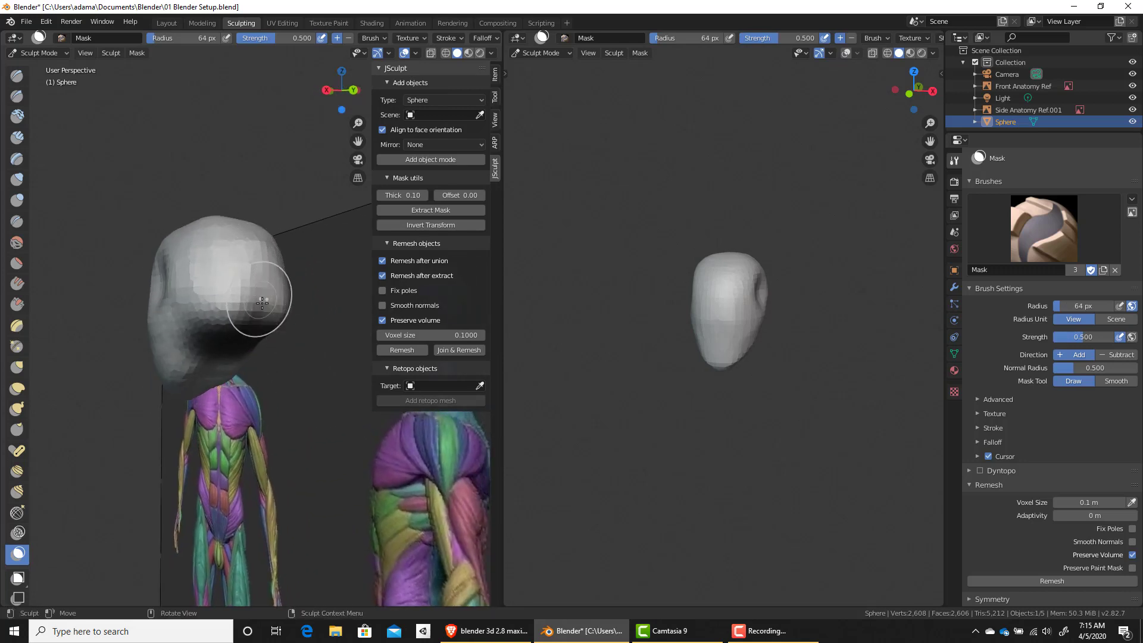
Step: Try inverting the mask and setting the Move tool's pivot to the unmasked area, and restore the original mask
{"action": "key", "text": "ctrl+i"}
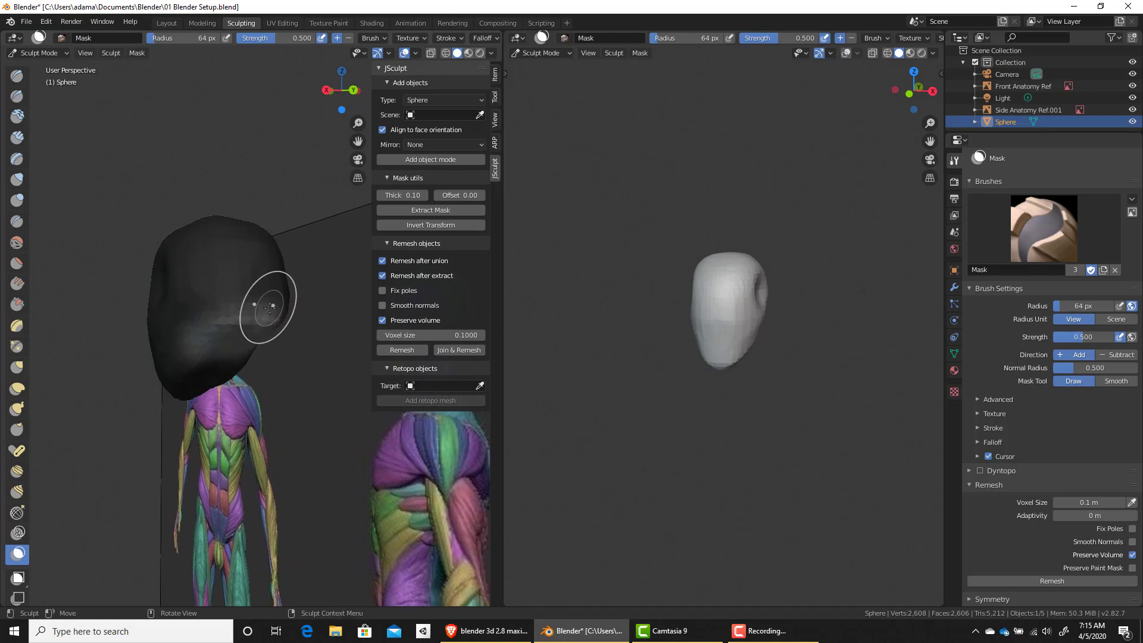
{"action": "scroll", "coordinate": [11, 504], "scroll_direction": "down", "scroll_amount": 5}
{"action": "left_click", "coordinate": [16, 516]}
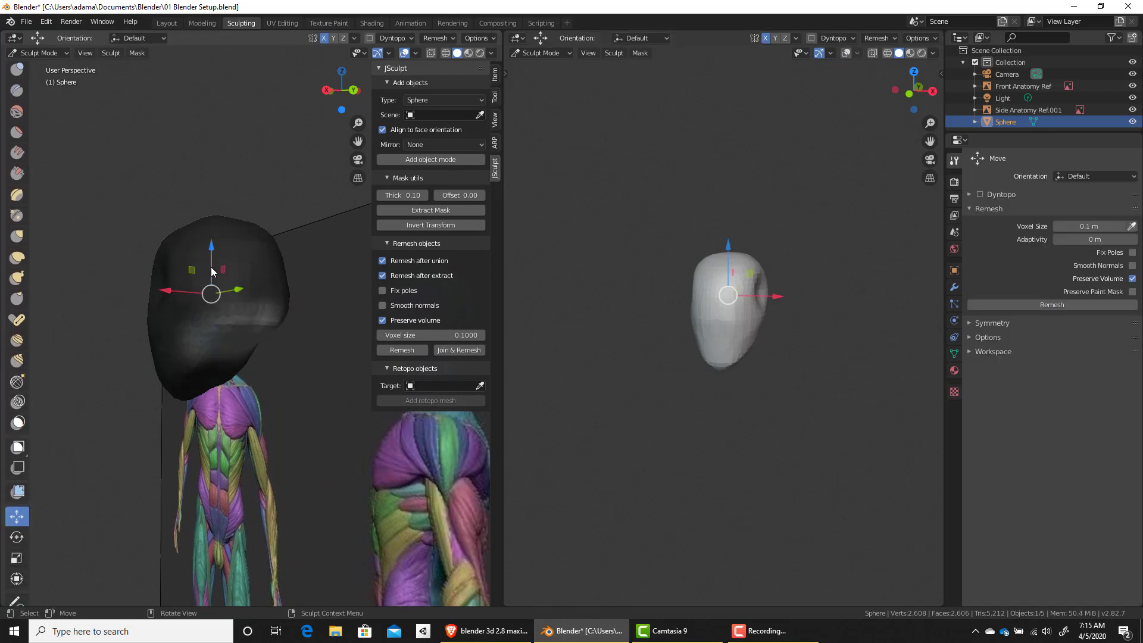
{"action": "left_click", "coordinate": [110, 54]}
{"action": "mouse_move", "coordinate": [162, 118]}
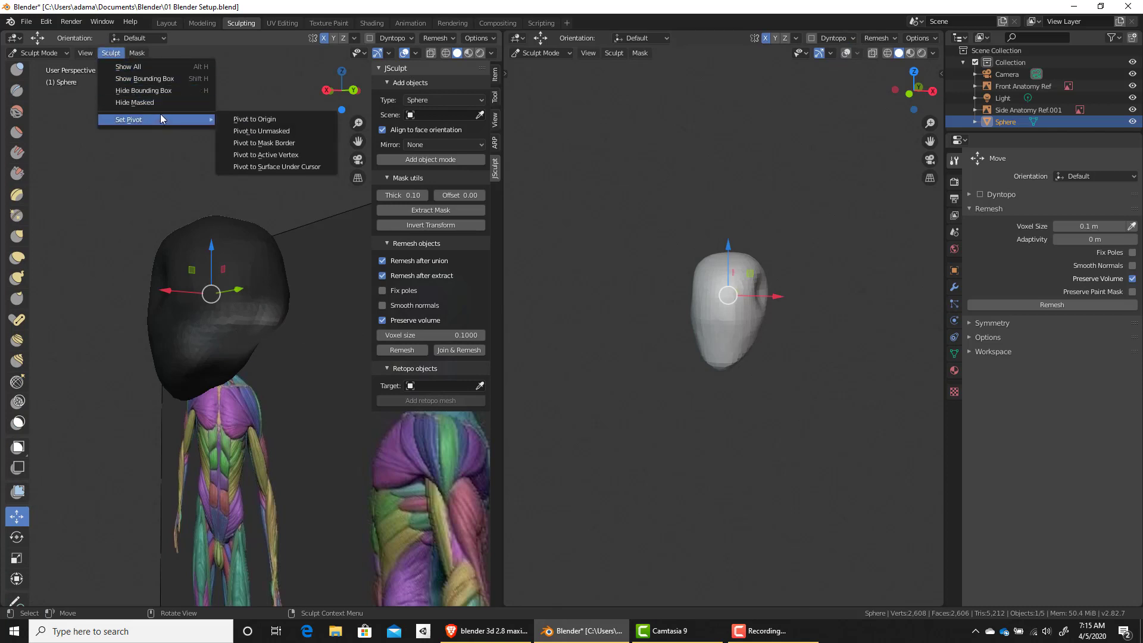
{"action": "left_click", "coordinate": [272, 131]}
{"action": "mouse_move", "coordinate": [254, 319]}
{"action": "middle_mouse_down"}
{"action": "mouse_move", "coordinate": [191, 270]}
{"action": "mouse_move", "coordinate": [191, 255]}
{"action": "middle_mouse_up"}
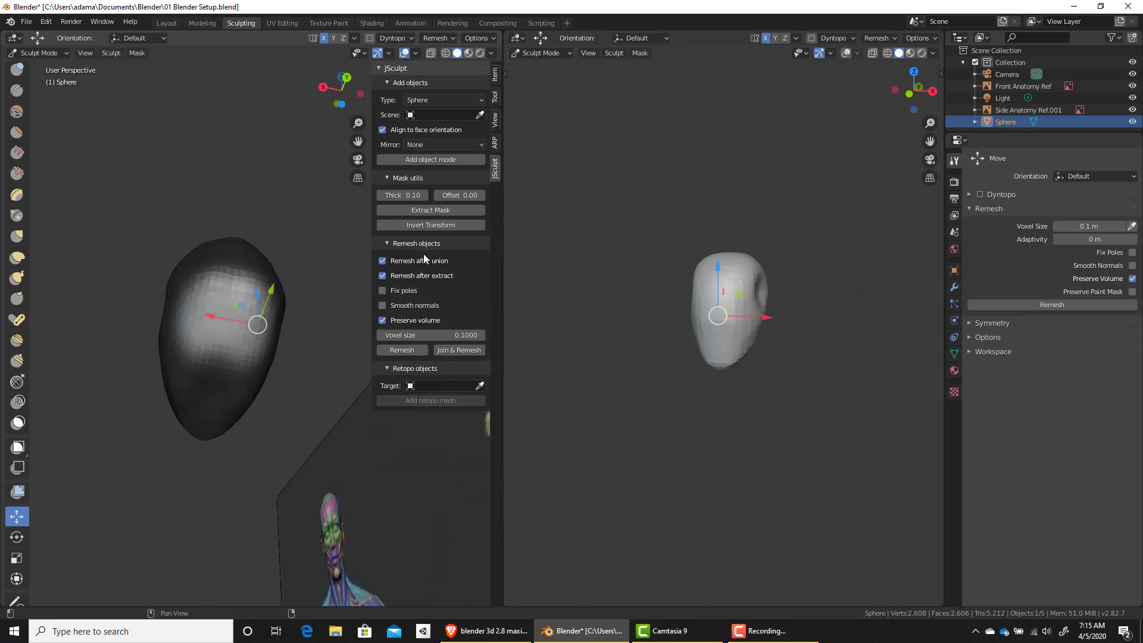
{"action": "key", "text": "ctrl+i"}
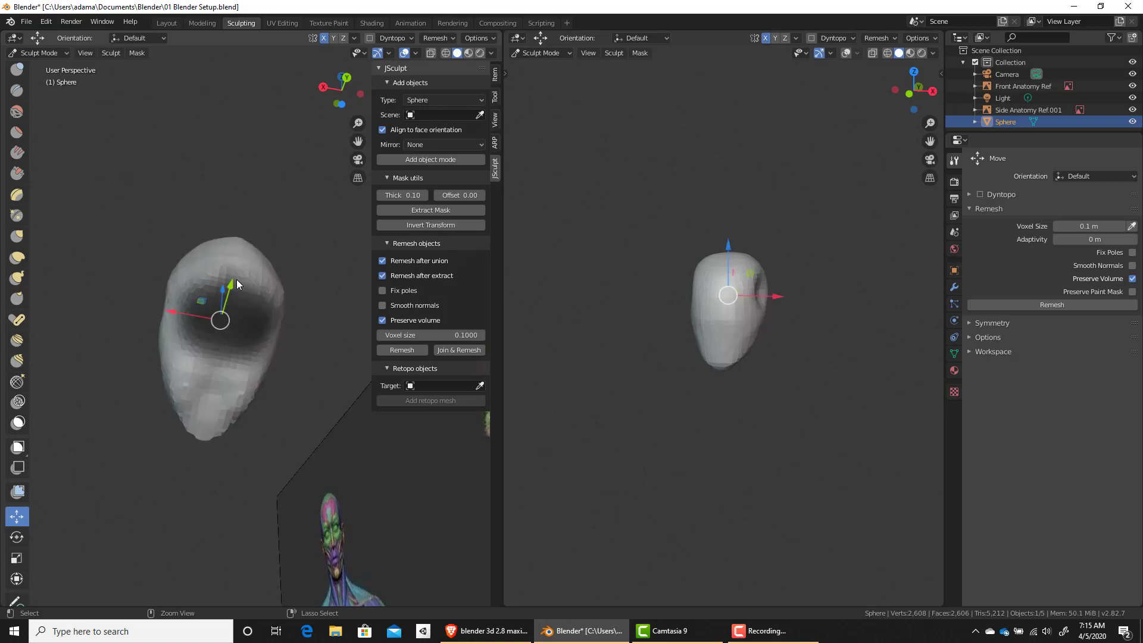
{"action": "middle_click_drag", "start_coordinate": [266, 249], "coordinate": [234, 335]}
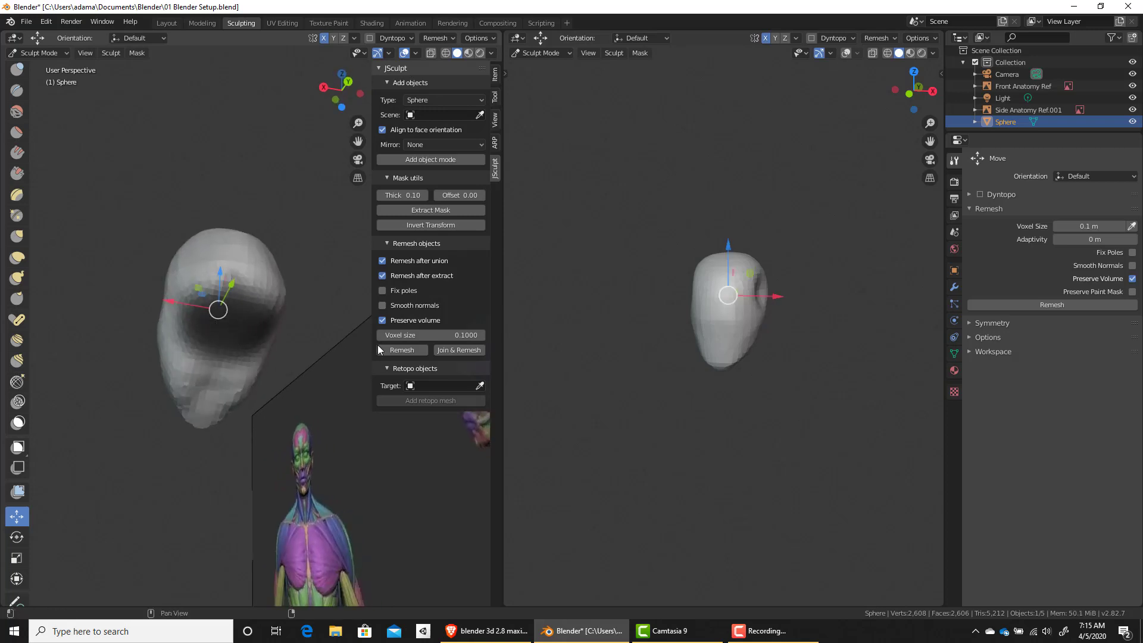
Step: Apply JSculpt's Invert Transform to the mask and pull the unmasked neck area far downward into a long column
{"action": "left_click", "coordinate": [451, 226]}
{"action": "middle_click_drag", "start_coordinate": [281, 243], "coordinate": [292, 327]}
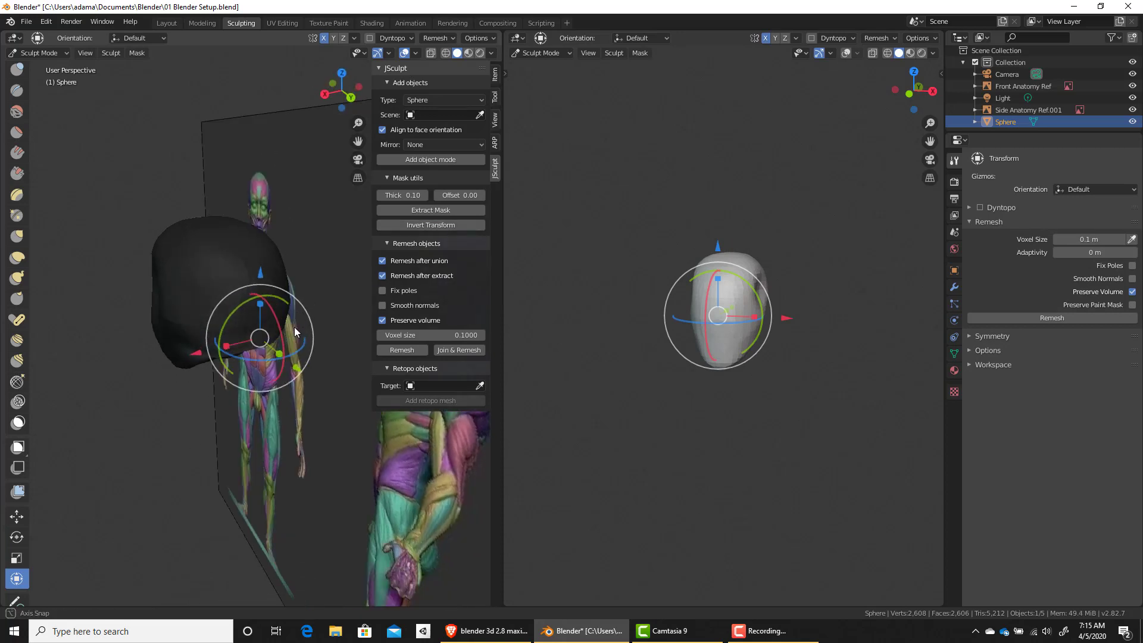
{"action": "left_click_drag", "start_coordinate": [260, 277], "coordinate": [255, 413]}
{"action": "middle_click_drag", "start_coordinate": [254, 414], "coordinate": [265, 467]}
{"action": "left_click_drag", "start_coordinate": [262, 431], "coordinate": [256, 601]}
{"action": "middle_click_drag", "start_coordinate": [283, 478], "coordinate": [272, 345]}
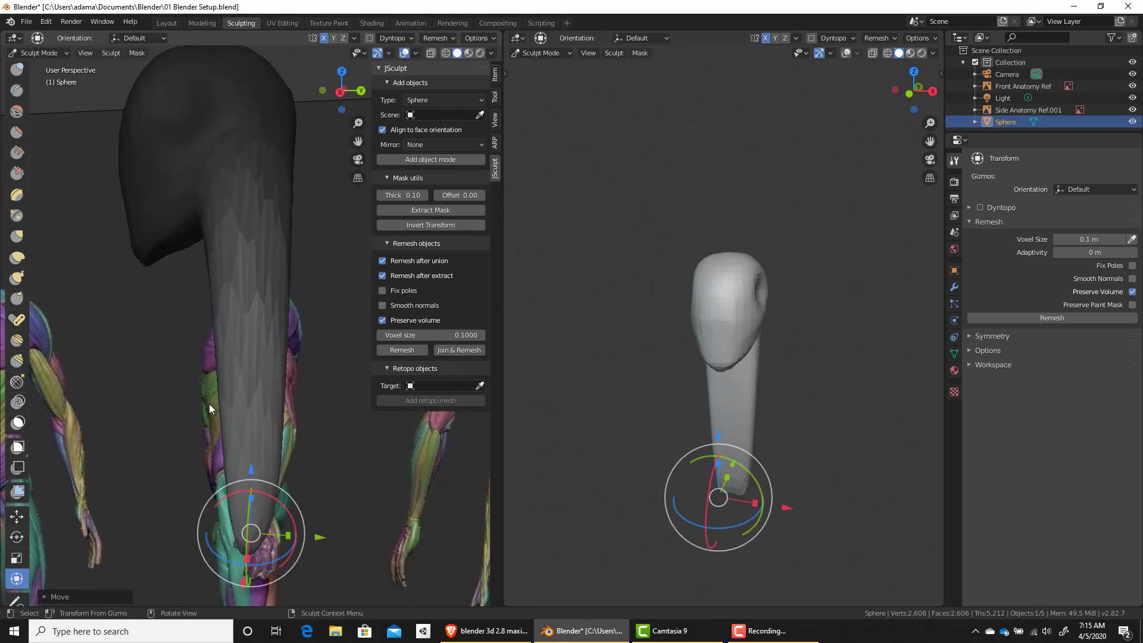
{"action": "middle_click_drag", "start_coordinate": [209, 401], "coordinate": [251, 392]}
Step: Compare the column with the side and front references and extend its end down to the groin
{"action": "key", "text": "KP_3"}
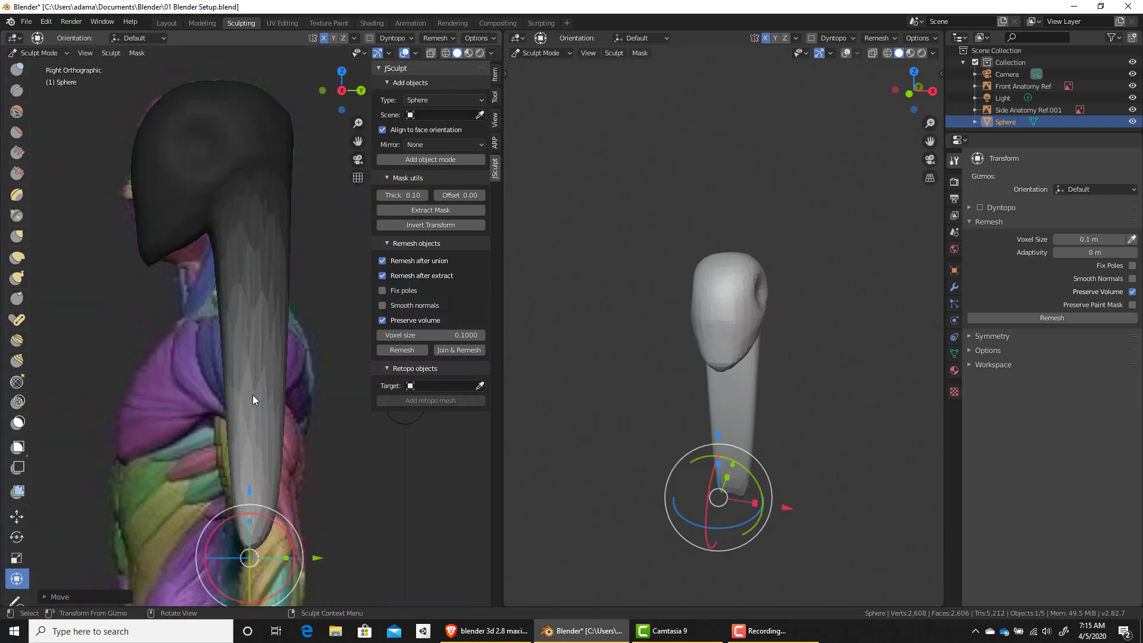
{"action": "key", "text": "KP_1"}
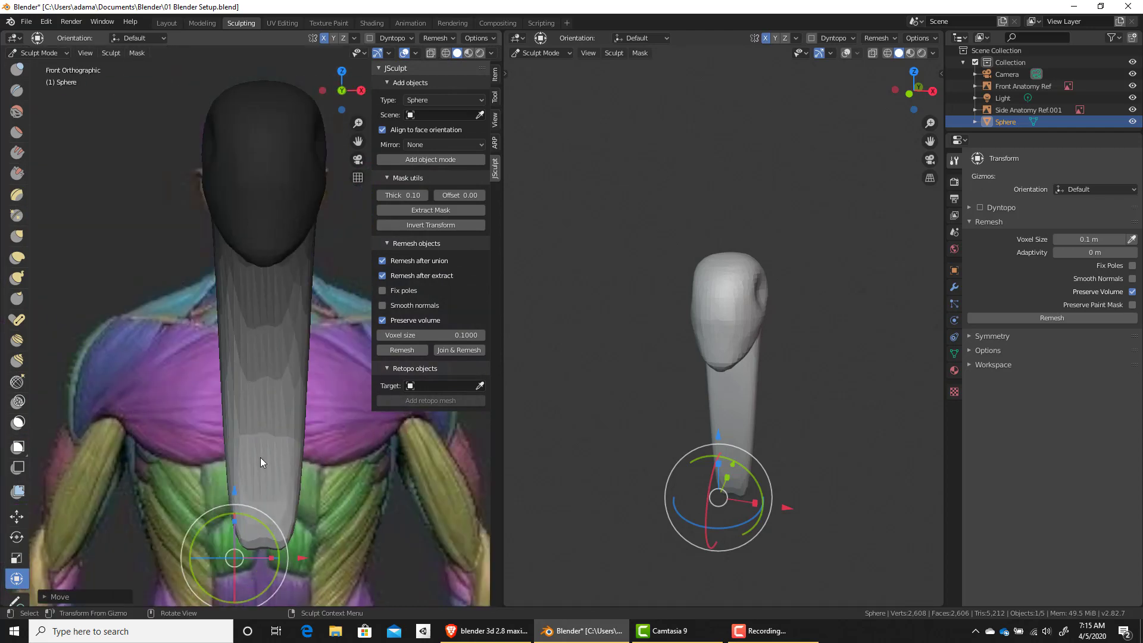
{"action": "middle_click_drag", "start_coordinate": [254, 465], "coordinate": [348, 587], "text": "ctrl"}
{"action": "middle_click_drag", "start_coordinate": [305, 416], "coordinate": [293, 279], "text": "shift"}
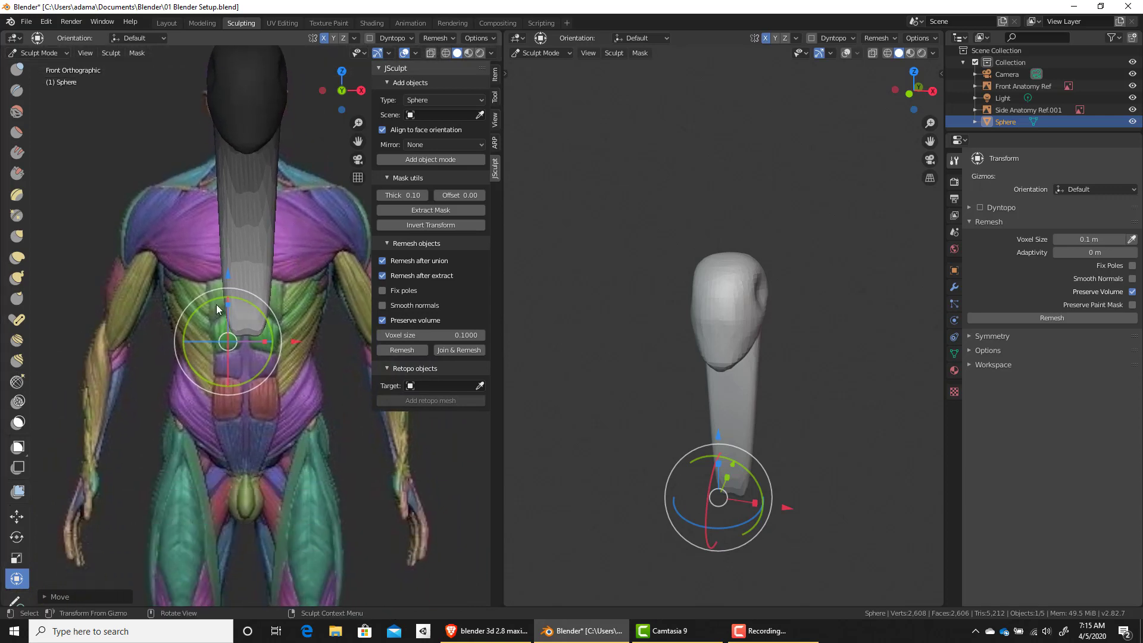
{"action": "left_click_drag", "start_coordinate": [227, 274], "coordinate": [242, 459]}
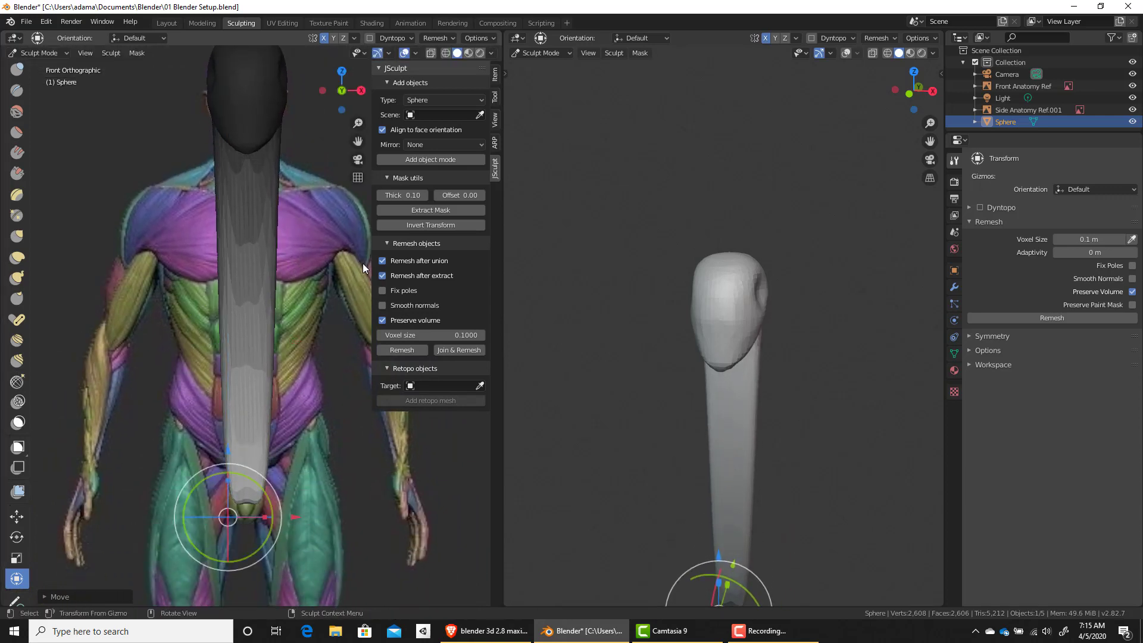
Step: Remesh the extended body with the JSculpt voxel size of 0.1 and inspect it from several angles
{"action": "left_click", "coordinate": [403, 350]}
{"action": "scroll", "coordinate": [267, 239], "scroll_direction": "up", "scroll_amount": 2}
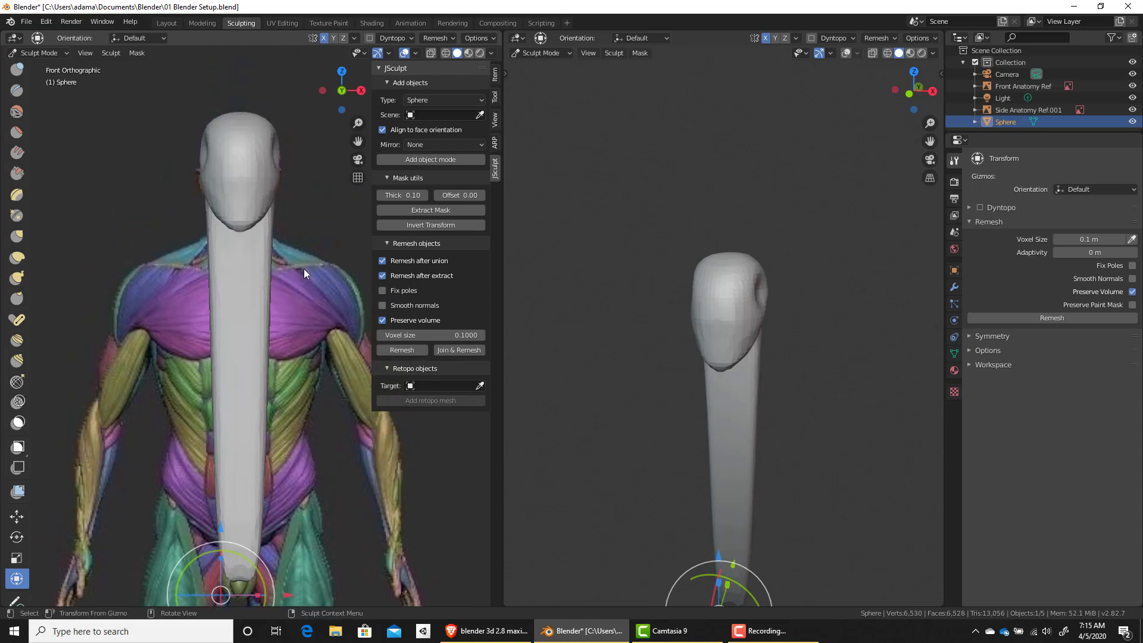
{"action": "middle_click_drag", "start_coordinate": [300, 267], "coordinate": [258, 254]}
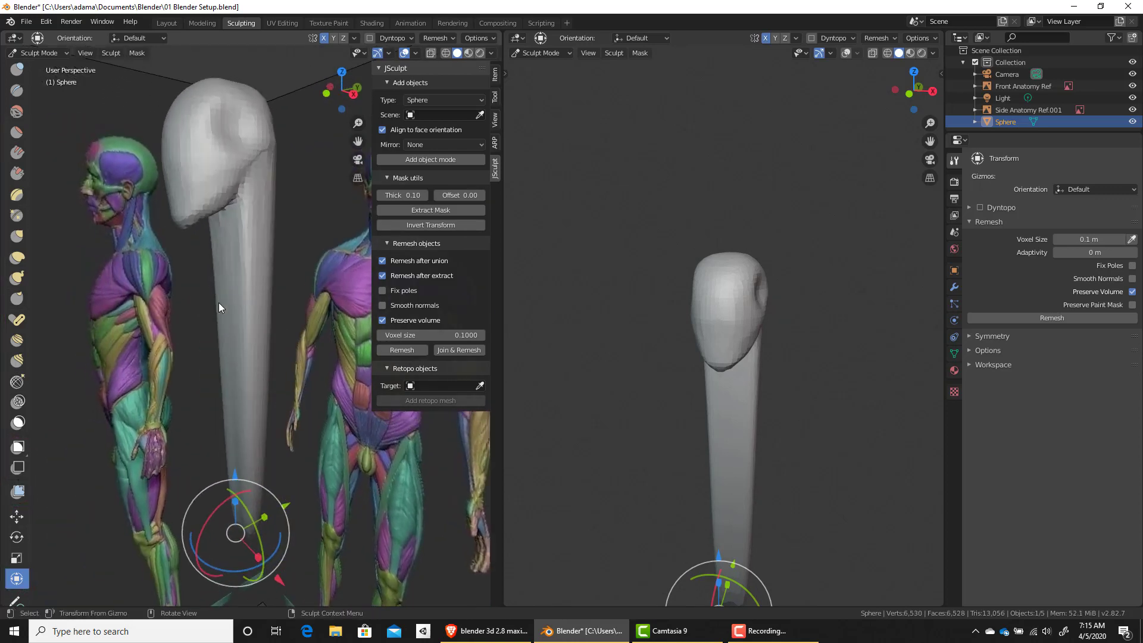
{"action": "middle_click_drag", "start_coordinate": [257, 316], "coordinate": [302, 264]}
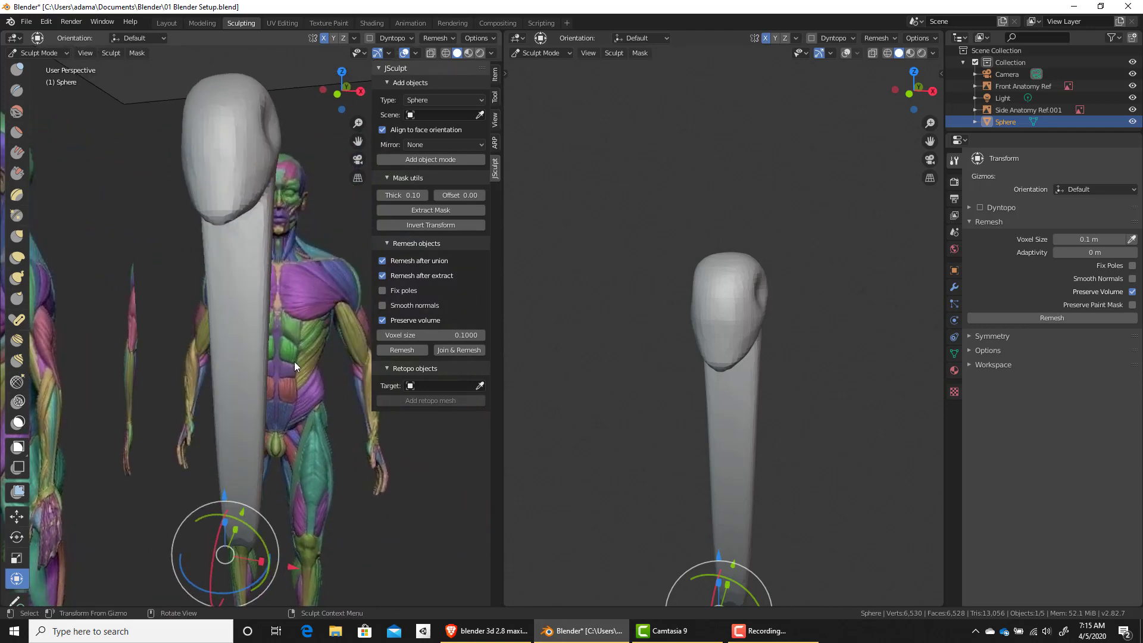
{"action": "middle_click_drag", "start_coordinate": [296, 352], "coordinate": [256, 151]}
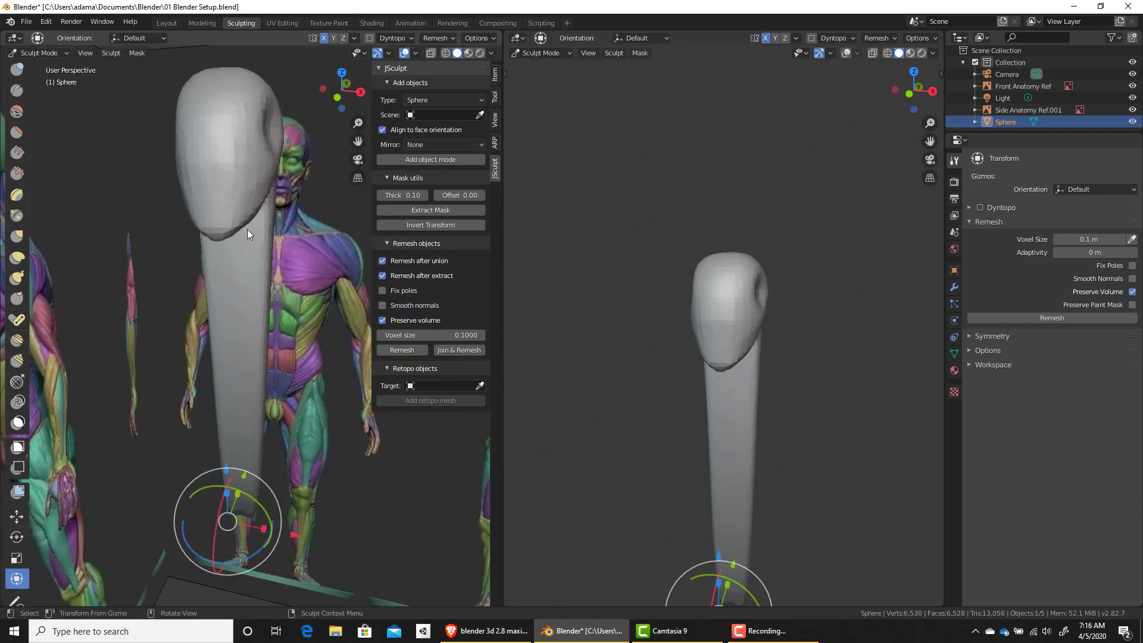
{"action": "middle_click_drag", "start_coordinate": [285, 276], "coordinate": [255, 308]}
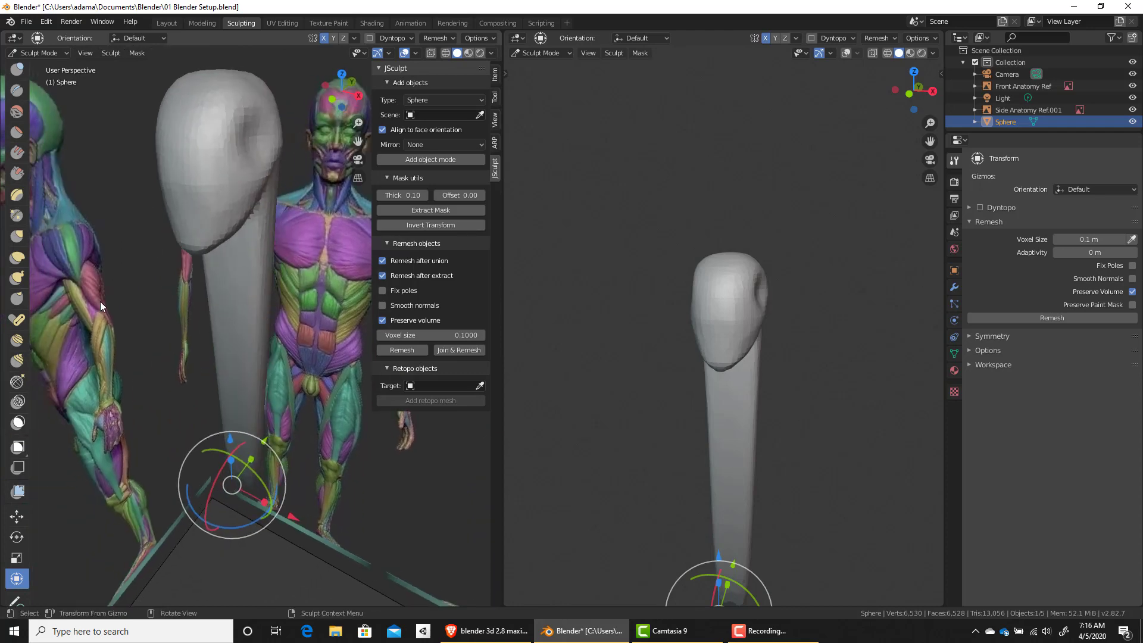
Step: Choose the Elastic Deform brush and set its radius to 118 px
{"action": "left_click", "coordinate": [18, 257]}
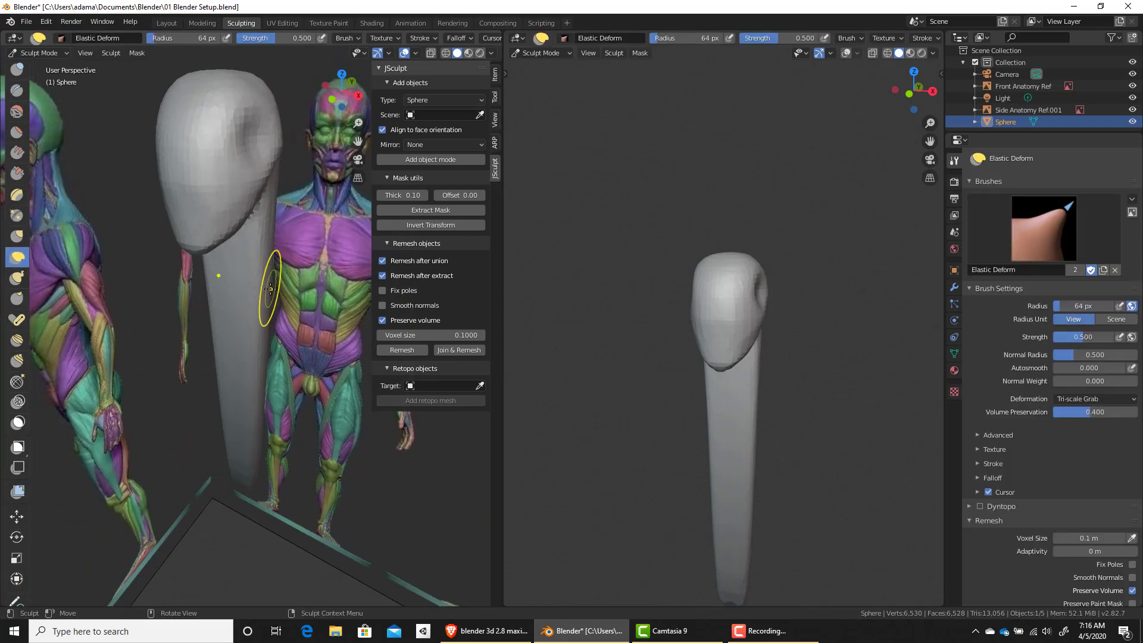
{"action": "key", "text": "f"}
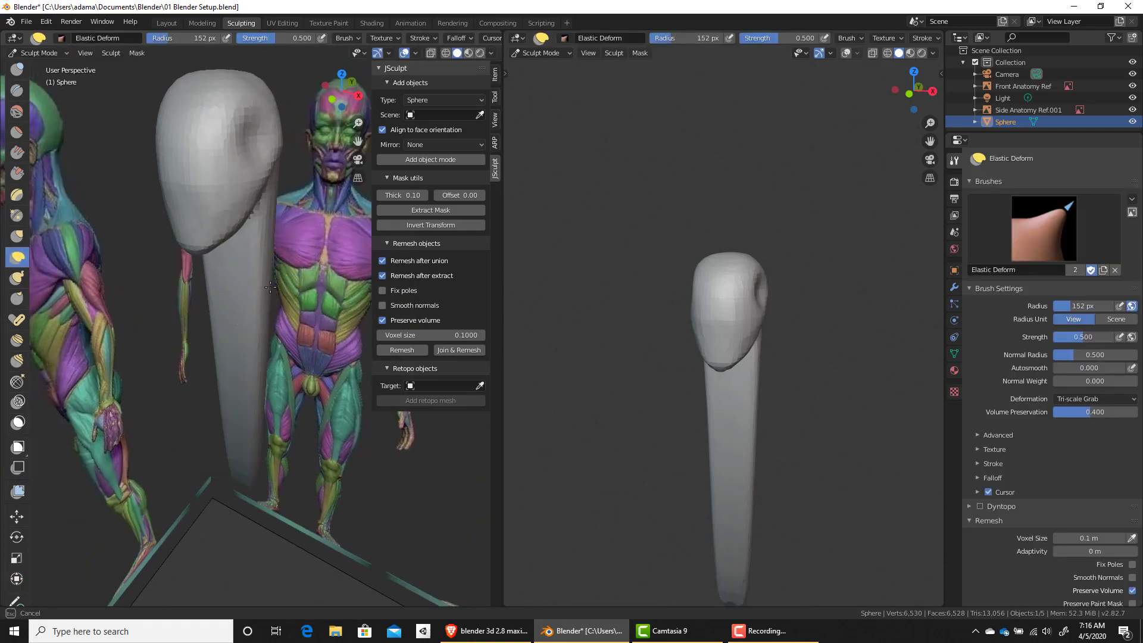
{"action": "left_click", "coordinate": [280, 289]}
{"action": "middle_click_drag", "start_coordinate": [280, 290], "coordinate": [271, 285]}
{"action": "key", "text": "f"}
{"action": "left_click", "coordinate": [250, 286]}
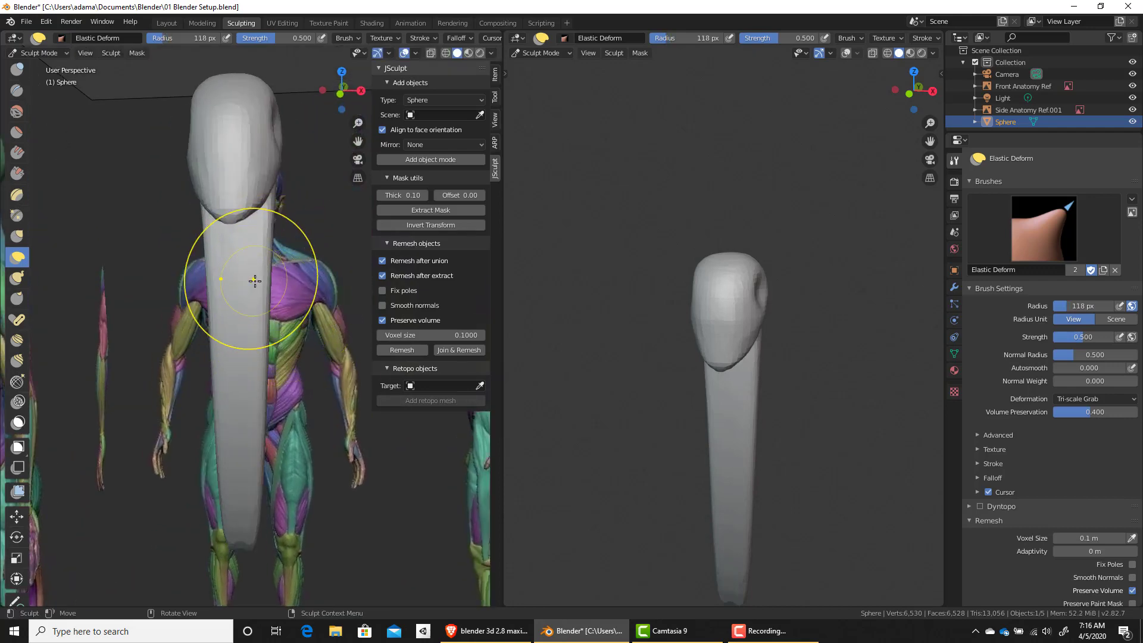
Step: Widen the column into a rough torso in front view with Elastic Deform strokes, reducing the radius to 101 px
{"action": "key", "text": "KP_1"}
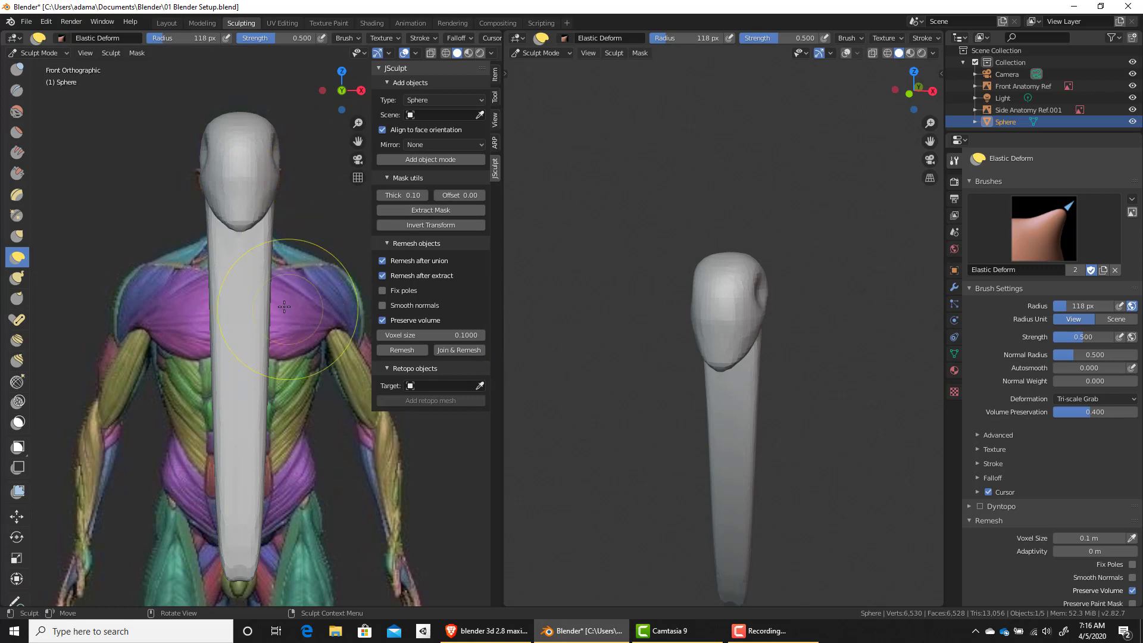
{"action": "mouse_move", "coordinate": [268, 283]}
{"action": "left_mouse_down"}
{"action": "mouse_move", "coordinate": [390, 288]}
{"action": "mouse_move", "coordinate": [363, 289]}
{"action": "mouse_move", "coordinate": [316, 334]}
{"action": "mouse_move", "coordinate": [309, 381]}
{"action": "mouse_move", "coordinate": [333, 440]}
{"action": "mouse_move", "coordinate": [283, 402]}
{"action": "mouse_move", "coordinate": [404, 408]}
{"action": "left_mouse_up"}
{"action": "mouse_move", "coordinate": [260, 474]}
{"action": "left_mouse_down"}
{"action": "mouse_move", "coordinate": [339, 486]}
{"action": "mouse_move", "coordinate": [342, 476]}
{"action": "mouse_move", "coordinate": [443, 459]}
{"action": "left_mouse_up"}
{"action": "mouse_move", "coordinate": [285, 395]}
{"action": "left_mouse_down"}
{"action": "mouse_move", "coordinate": [331, 390]}
{"action": "mouse_move", "coordinate": [328, 366]}
{"action": "left_mouse_up"}
{"action": "key", "text": "f"}
{"action": "left_click", "coordinate": [324, 415]}
{"action": "mouse_move", "coordinate": [318, 425]}
{"action": "left_mouse_down"}
{"action": "mouse_move", "coordinate": [247, 449]}
{"action": "mouse_move", "coordinate": [280, 439]}
{"action": "left_mouse_up"}
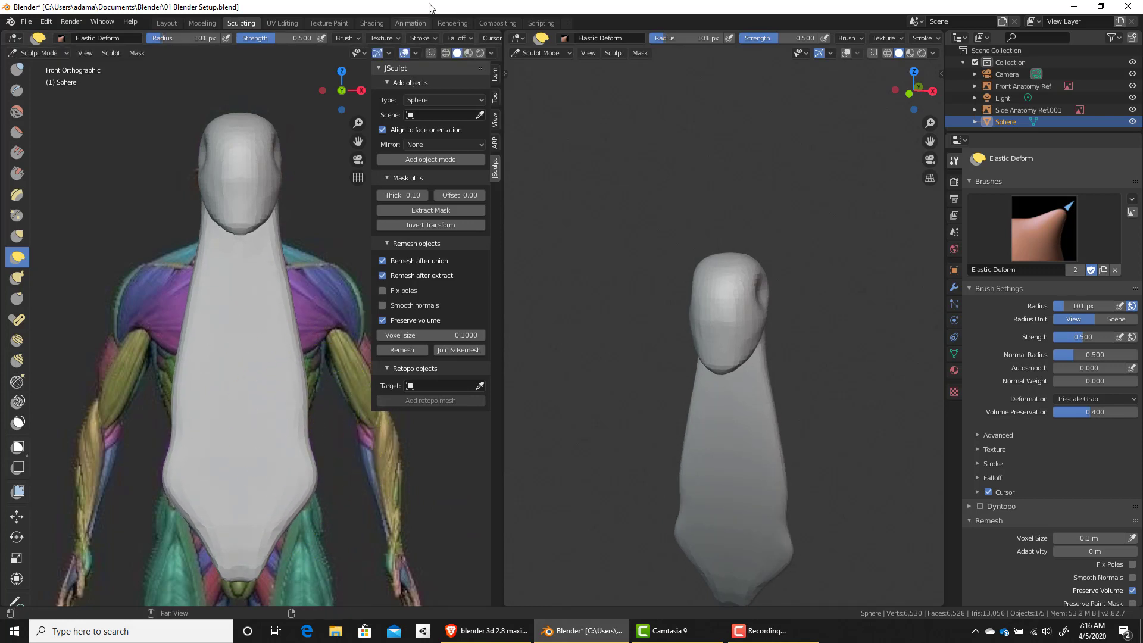
Step: Turn on X-ray and fit the chest and neck to the front reference with Elastic Deform, reducing the radius to 92 and 85 px
{"action": "left_click", "coordinate": [430, 53]}
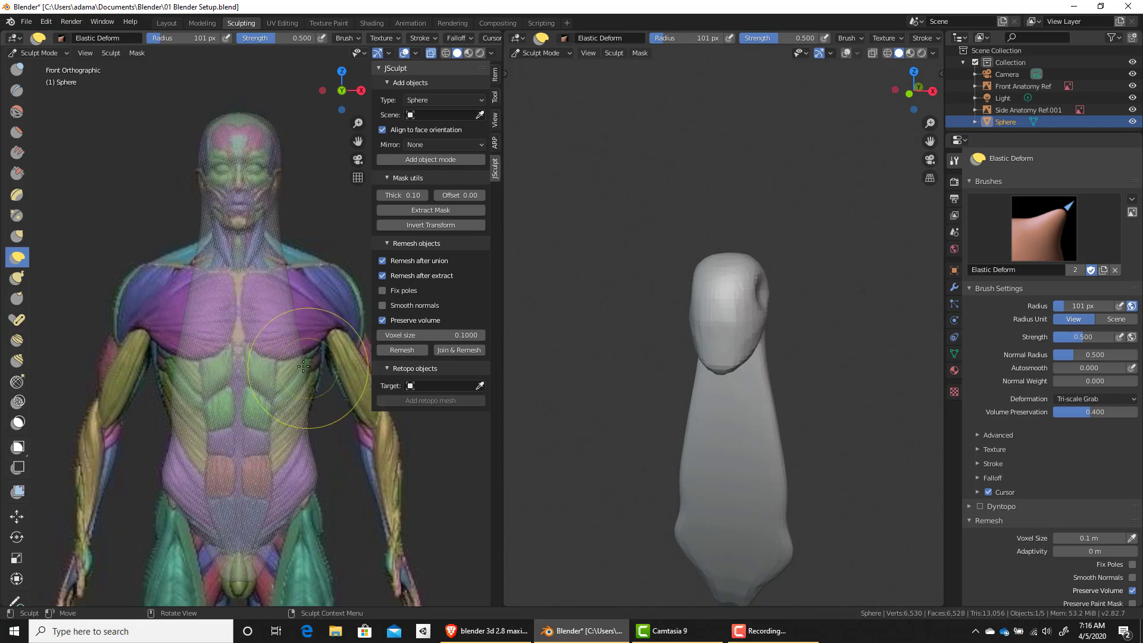
{"action": "left_click_drag", "start_coordinate": [304, 365], "coordinate": [348, 296]}
{"action": "key", "text": "f"}
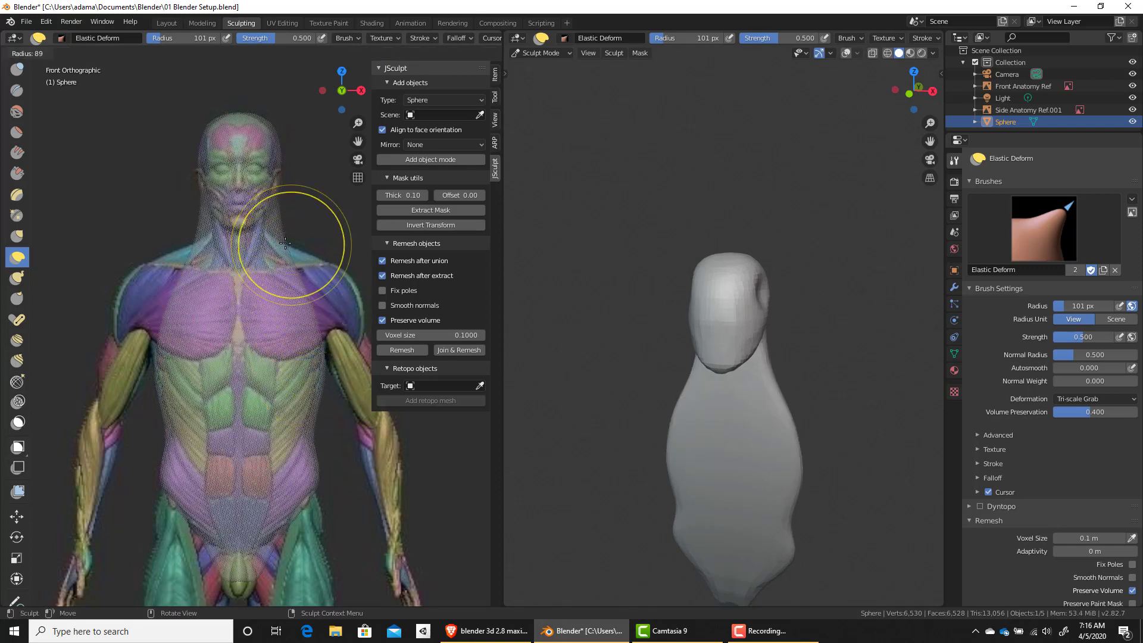
{"action": "left_click", "coordinate": [266, 246]}
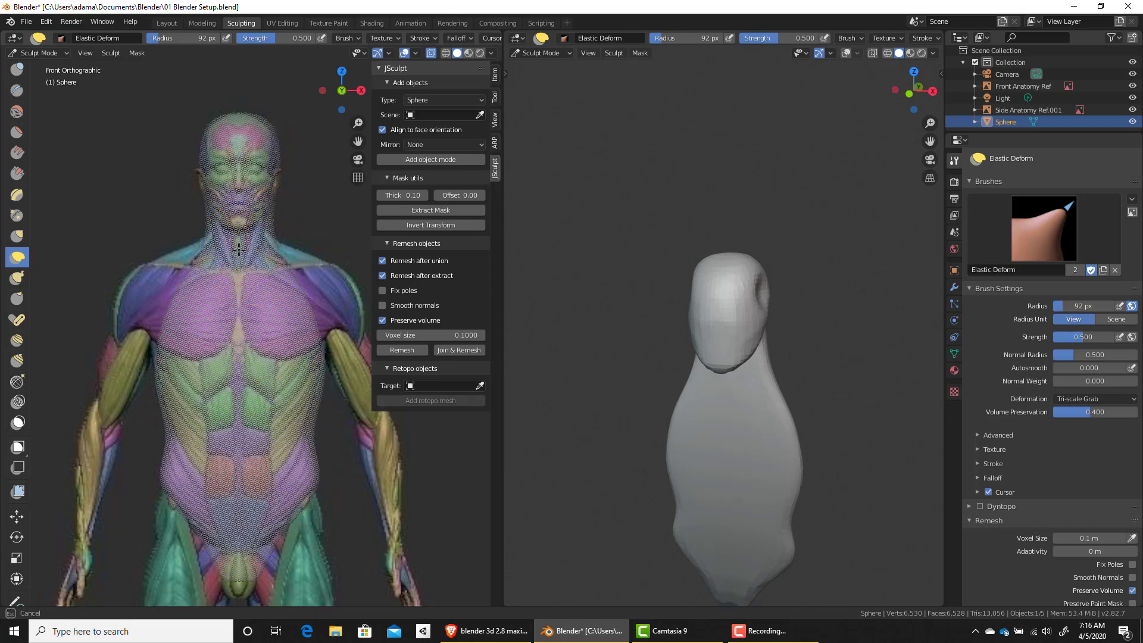
{"action": "mouse_move", "coordinate": [806, 337]}
{"action": "middle_mouse_down"}
{"action": "mouse_move", "coordinate": [683, 352]}
{"action": "mouse_move", "coordinate": [718, 356]}
{"action": "middle_mouse_up"}
{"action": "mouse_move", "coordinate": [261, 250]}
{"action": "left_mouse_down"}
{"action": "mouse_move", "coordinate": [286, 248]}
{"action": "mouse_move", "coordinate": [276, 251]}
{"action": "left_mouse_up"}
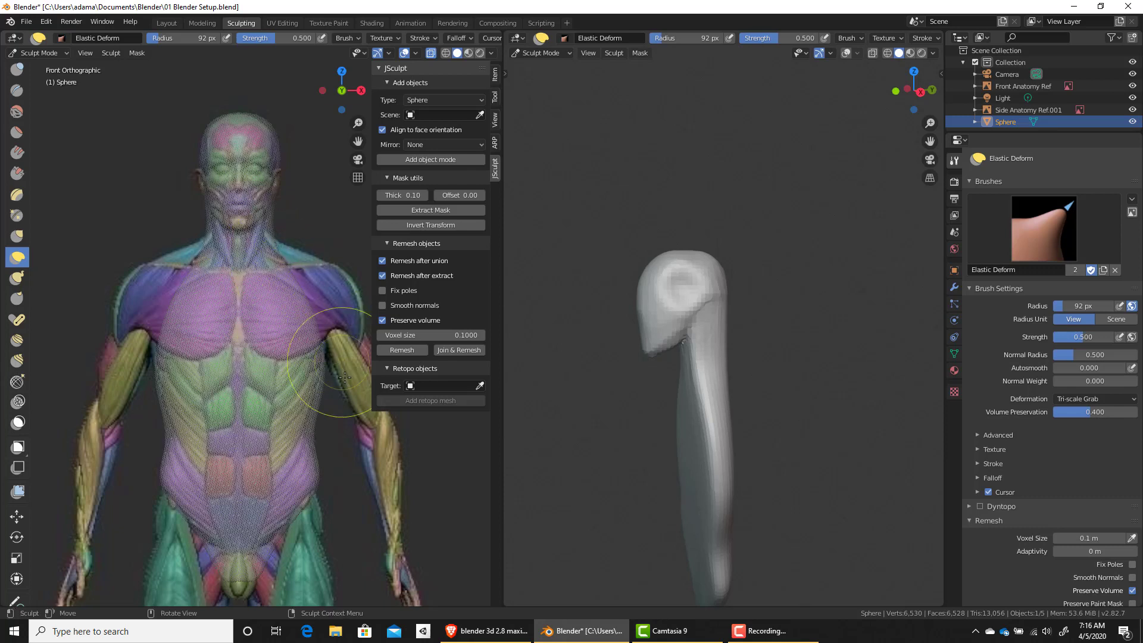
{"action": "key", "text": "f"}
{"action": "left_click", "coordinate": [320, 314]}
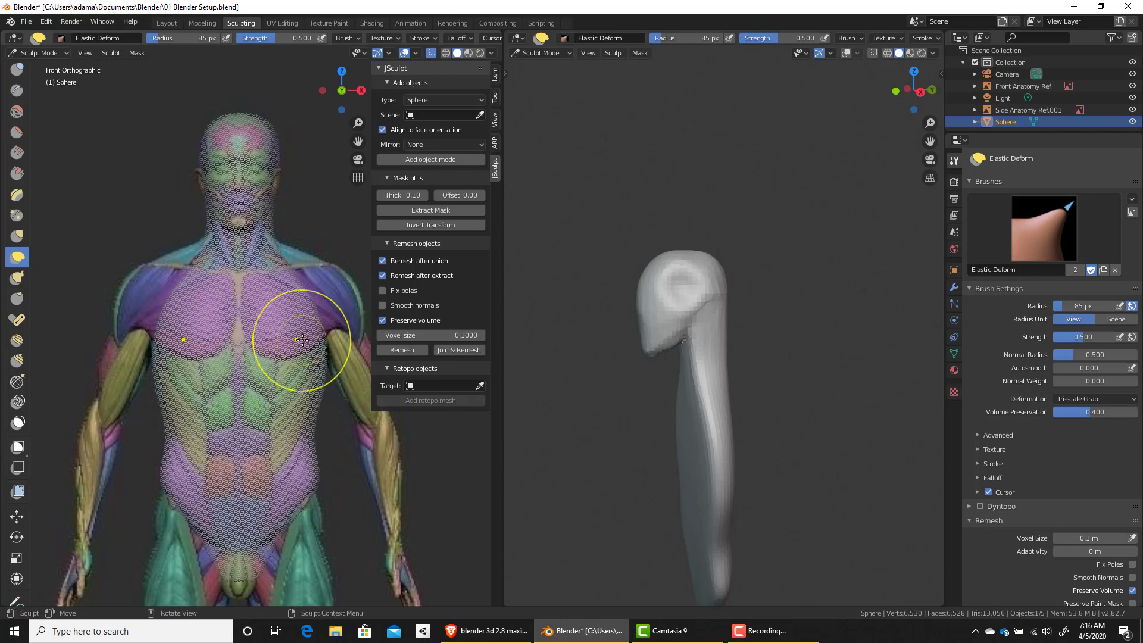
Step: Try to pull the waist forward in side view with Elastic Deform at a 75 px radius, and undo the attempt
{"action": "key", "text": "KP_3"}
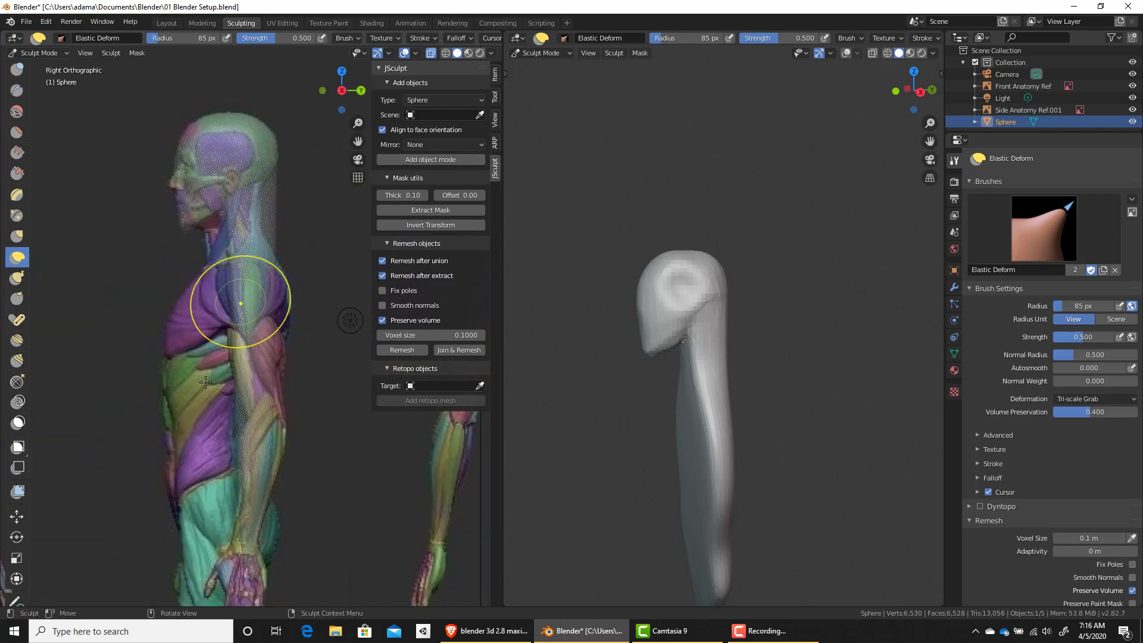
{"action": "key", "text": "f"}
{"action": "left_click", "coordinate": [238, 464]}
{"action": "mouse_move", "coordinate": [244, 463]}
{"action": "left_mouse_down"}
{"action": "mouse_move", "coordinate": [262, 452]}
{"action": "mouse_move", "coordinate": [299, 468]}
{"action": "mouse_move", "coordinate": [191, 458]}
{"action": "mouse_move", "coordinate": [119, 471]}
{"action": "left_mouse_up"}
{"action": "key", "text": "ctrl+z"}
{"action": "key", "text": "ctrl+z"}
{"action": "key", "text": "ctrl+z"}
{"action": "key", "text": "ctrl+z"}
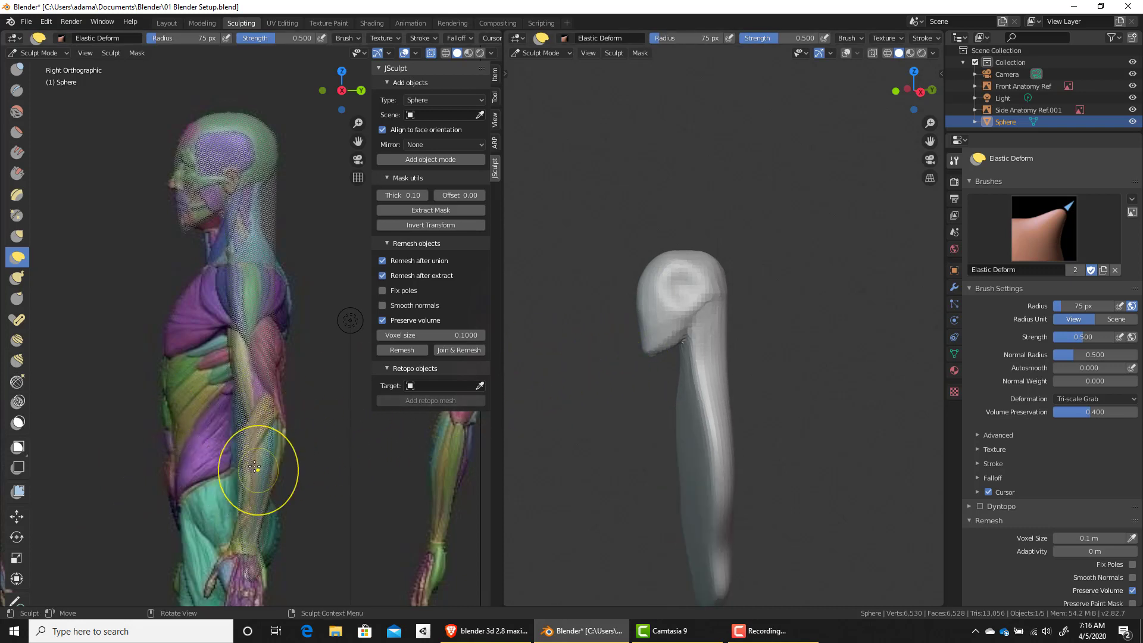
Step: Set the Elastic Deform radius to 103 px and pull the front of the lower torso outward
{"action": "middle_click_drag", "start_coordinate": [668, 421], "coordinate": [706, 479]}
{"action": "middle_click_drag", "start_coordinate": [706, 479], "coordinate": [650, 285], "text": "shift"}
{"action": "key", "text": "f"}
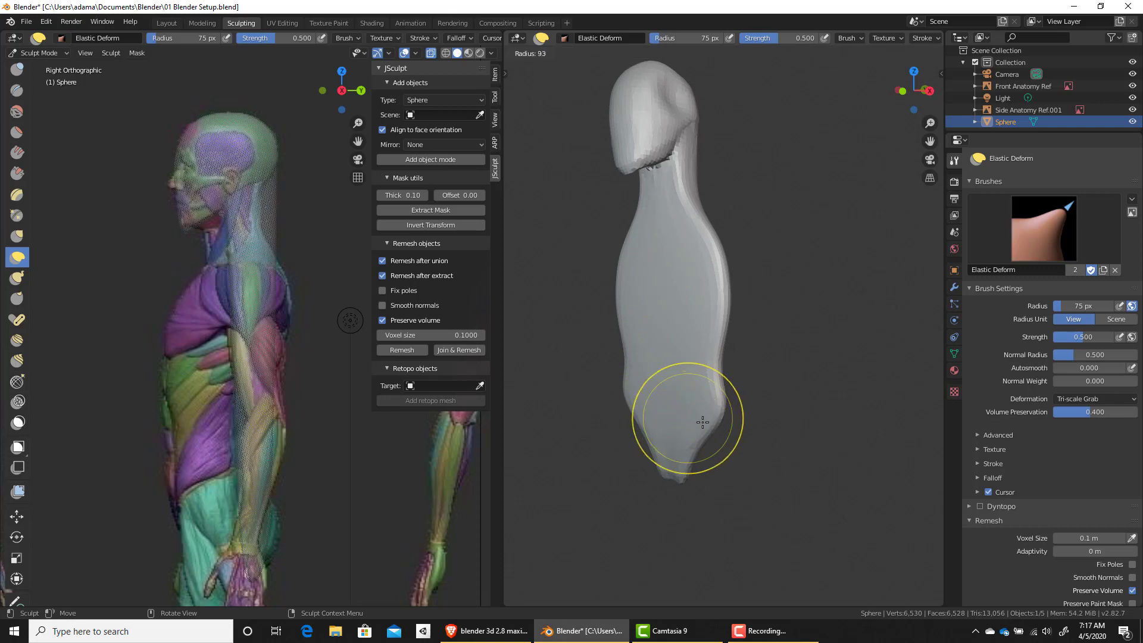
{"action": "left_click", "coordinate": [708, 424]}
{"action": "mouse_move", "coordinate": [666, 403]}
{"action": "left_mouse_down"}
{"action": "mouse_move", "coordinate": [689, 416]}
{"action": "mouse_move", "coordinate": [622, 410]}
{"action": "left_mouse_up"}
{"action": "mouse_move", "coordinate": [639, 361]}
{"action": "left_mouse_down"}
{"action": "mouse_move", "coordinate": [613, 348]}
{"action": "mouse_move", "coordinate": [625, 301]}
{"action": "left_mouse_up"}
{"action": "middle_click_drag", "start_coordinate": [696, 262], "coordinate": [695, 364]}
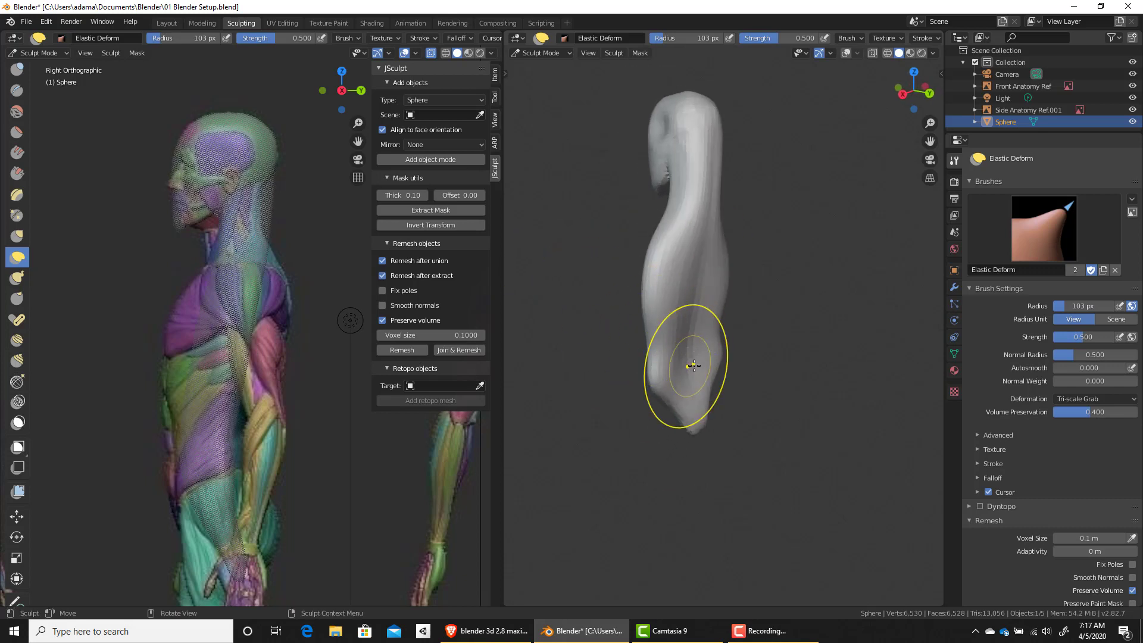
Step: Reshape the back, belly and chest of the torso with further Elastic Deform strokes at a 103 px radius
{"action": "left_click_drag", "start_coordinate": [697, 370], "coordinate": [719, 390]}
{"action": "mouse_move", "coordinate": [685, 327]}
{"action": "left_mouse_down"}
{"action": "mouse_move", "coordinate": [704, 323]}
{"action": "mouse_move", "coordinate": [716, 279]}
{"action": "left_mouse_up"}
{"action": "middle_click_drag", "start_coordinate": [702, 315], "coordinate": [752, 339]}
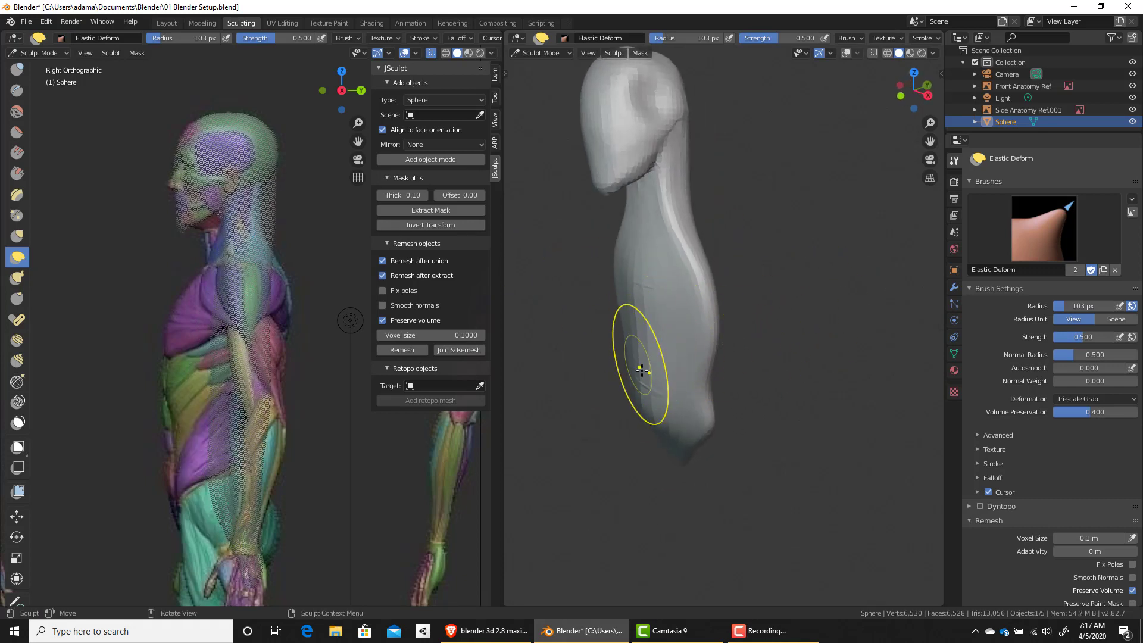
{"action": "left_click_drag", "start_coordinate": [662, 391], "coordinate": [642, 390]}
{"action": "left_click_drag", "start_coordinate": [652, 271], "coordinate": [637, 266]}
{"action": "left_click_drag", "start_coordinate": [646, 339], "coordinate": [635, 341]}
{"action": "mouse_move", "coordinate": [635, 341]}
{"action": "middle_mouse_down"}
{"action": "mouse_move", "coordinate": [691, 298]}
{"action": "mouse_move", "coordinate": [668, 273]}
{"action": "mouse_move", "coordinate": [625, 326]}
{"action": "middle_mouse_up"}
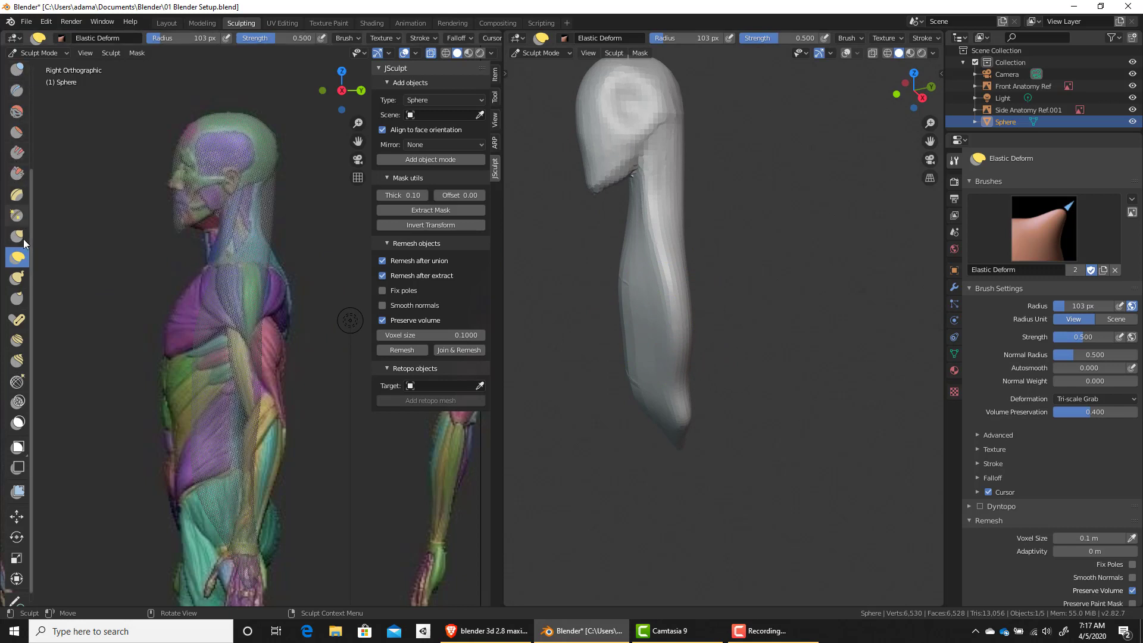
Step: Expand the tool list to show brush names, choose the Inflate brush, and inflate the front of the torso
{"action": "key", "text": "shift+space"}
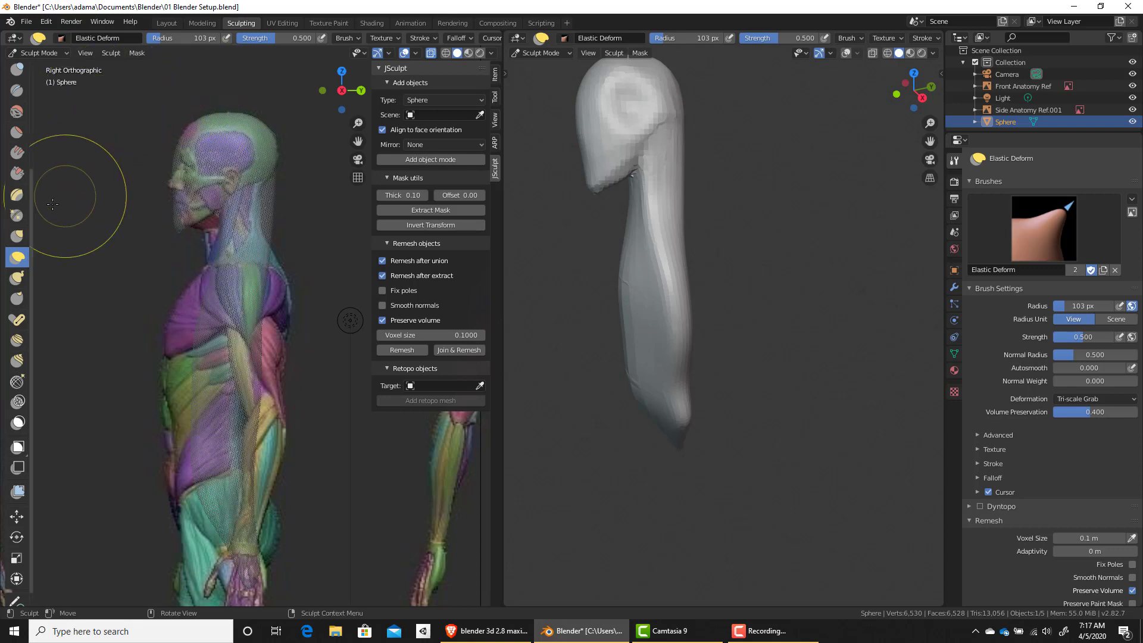
{"action": "left_click_drag", "start_coordinate": [30, 206], "coordinate": [133, 203]}
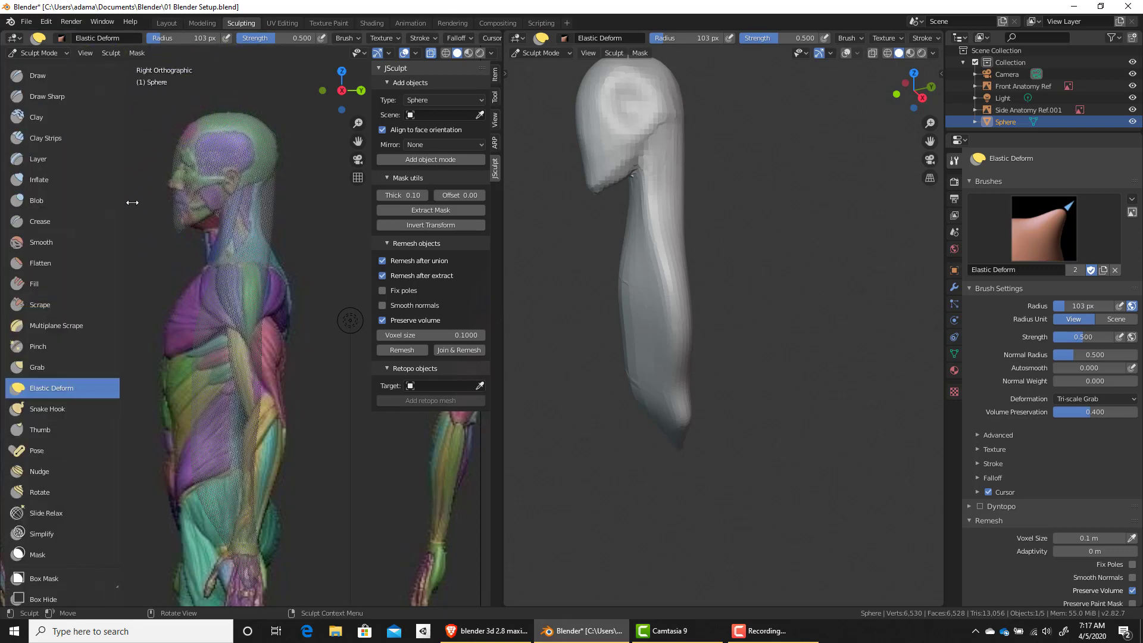
{"action": "left_click", "coordinate": [69, 175]}
{"action": "middle_click_drag", "start_coordinate": [340, 370], "coordinate": [376, 334], "text": "shift"}
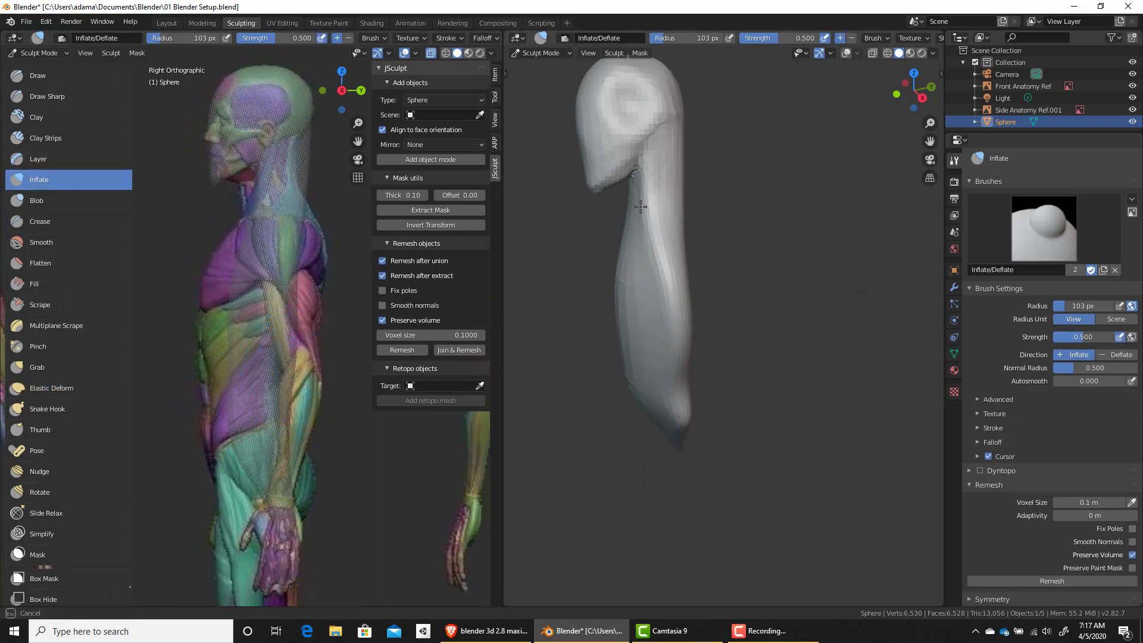
{"action": "left_click_drag", "start_coordinate": [645, 394], "coordinate": [653, 409]}
{"action": "left_click_drag", "start_coordinate": [649, 253], "coordinate": [643, 374]}
Step: Raise the Inflate strength to 0.558 and add volume to the back, chest and belly of the torso
{"action": "middle_click_drag", "start_coordinate": [638, 398], "coordinate": [720, 311]}
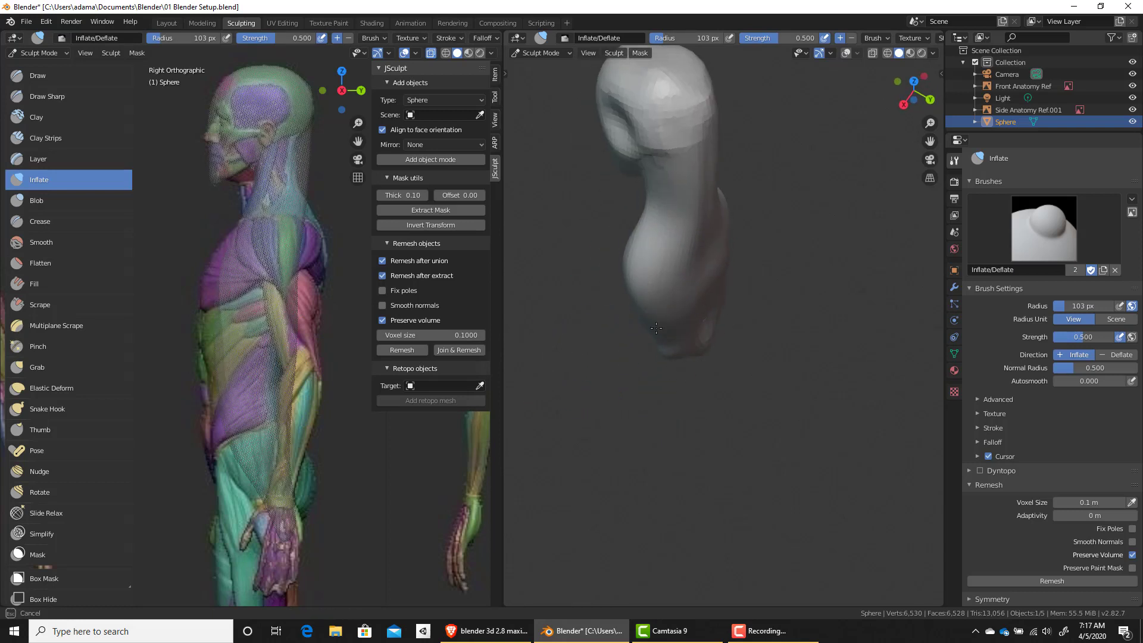
{"action": "middle_click_drag", "start_coordinate": [702, 318], "coordinate": [719, 237]}
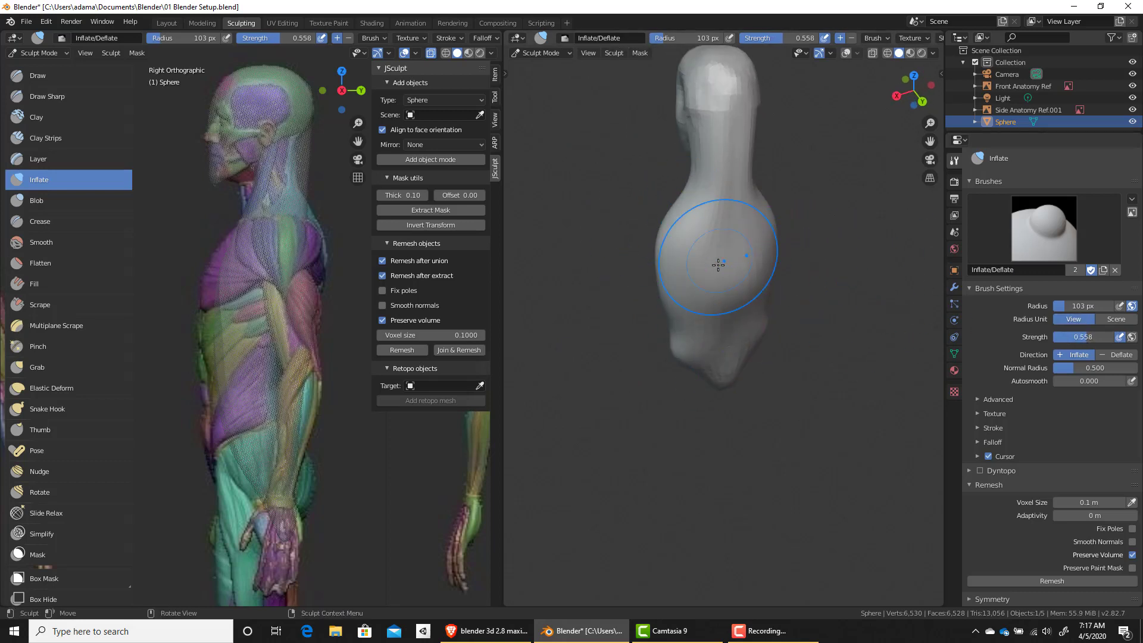
{"action": "middle_click_drag", "start_coordinate": [727, 349], "coordinate": [633, 313]}
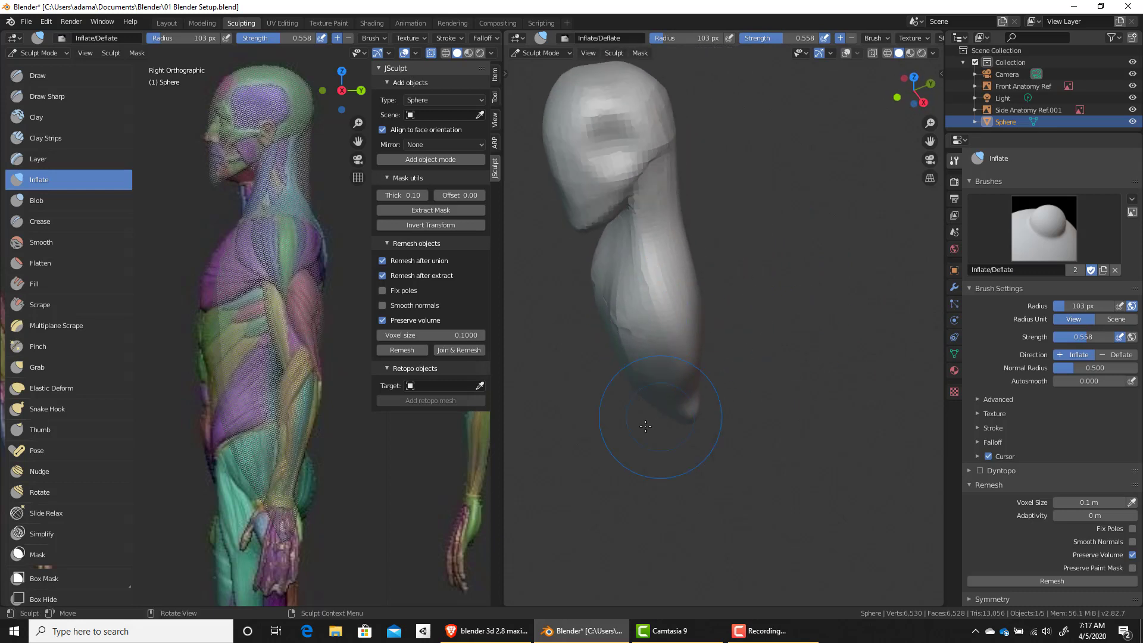
{"action": "middle_click_drag", "start_coordinate": [635, 430], "coordinate": [643, 285]}
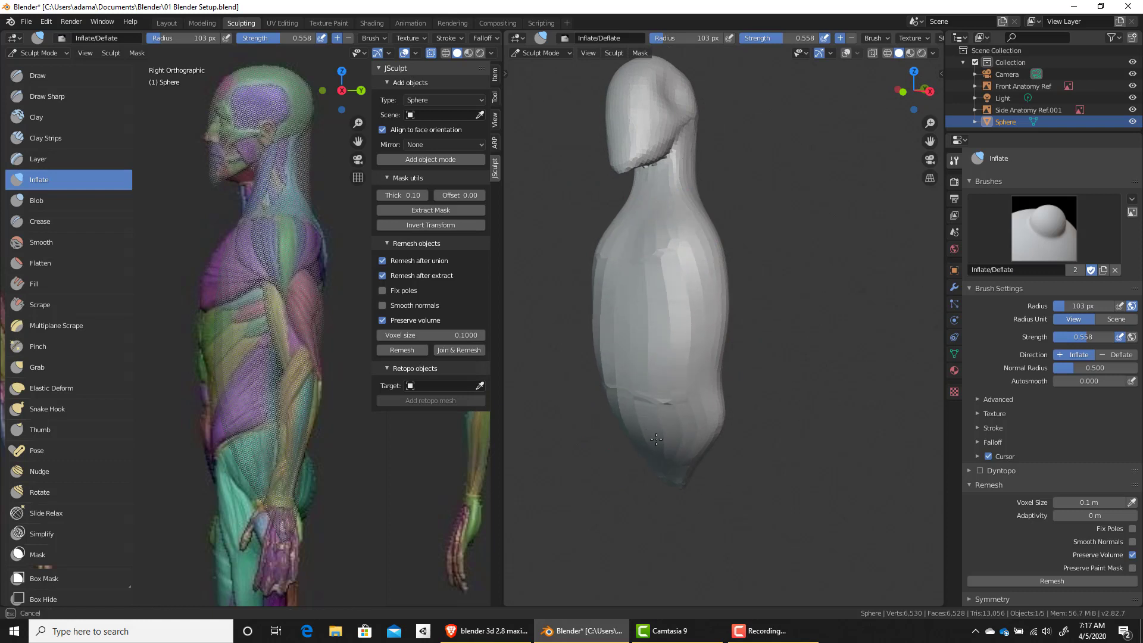
{"action": "mouse_move", "coordinate": [641, 386]}
{"action": "middle_mouse_down"}
{"action": "mouse_move", "coordinate": [669, 319]}
{"action": "mouse_move", "coordinate": [626, 261]}
{"action": "middle_mouse_up"}
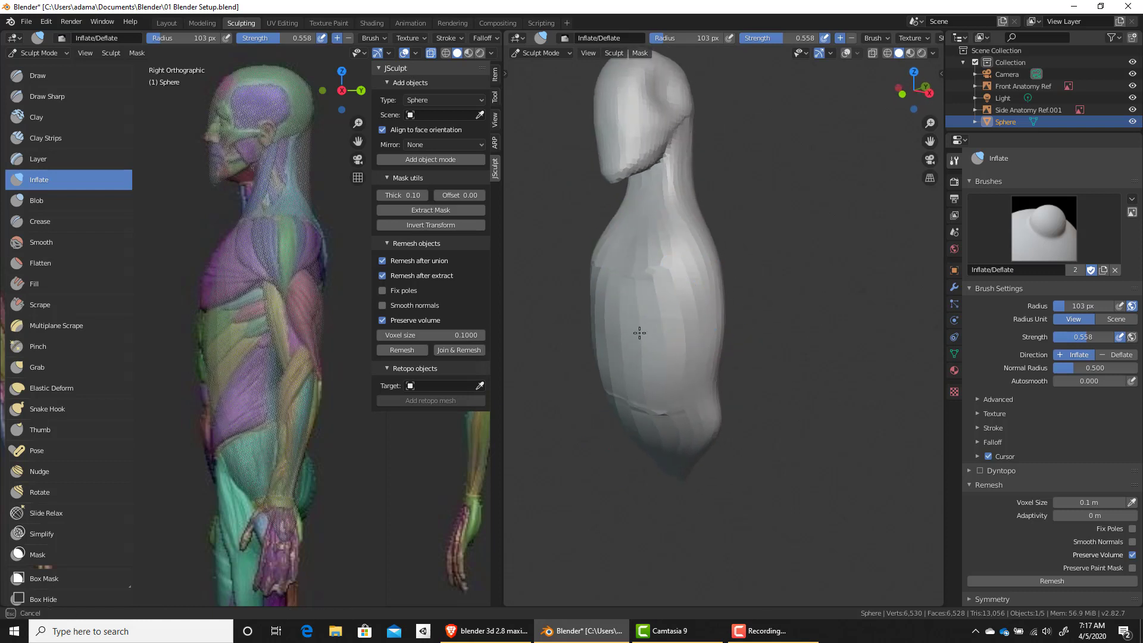
{"action": "middle_click_drag", "start_coordinate": [648, 389], "coordinate": [722, 316]}
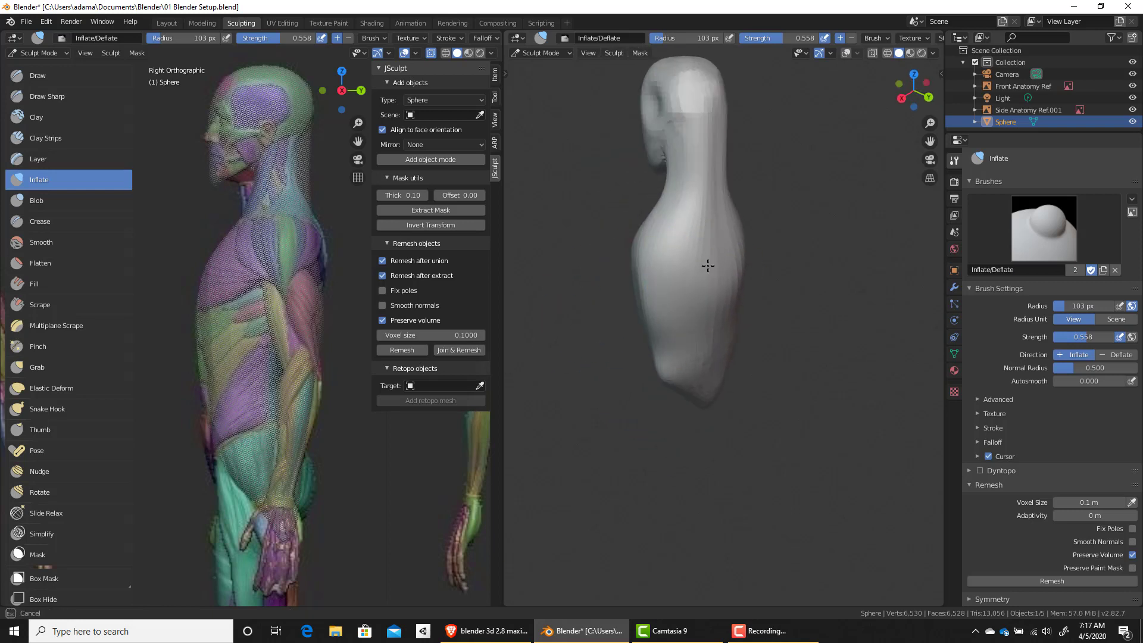
Step: Inflate the lower back once more and compare the torso's volume with the side reference
{"action": "left_click_drag", "start_coordinate": [709, 323], "coordinate": [701, 327]}
{"action": "middle_click_drag", "start_coordinate": [624, 317], "coordinate": [684, 302]}
{"action": "middle_click_drag", "start_coordinate": [299, 380], "coordinate": [281, 380], "text": "shift"}
{"action": "middle_click_drag", "start_coordinate": [690, 268], "coordinate": [721, 255]}
{"action": "middle_click_drag", "start_coordinate": [671, 211], "coordinate": [741, 302], "text": "shift"}
{"action": "middle_click_drag", "start_coordinate": [741, 302], "coordinate": [744, 293]}
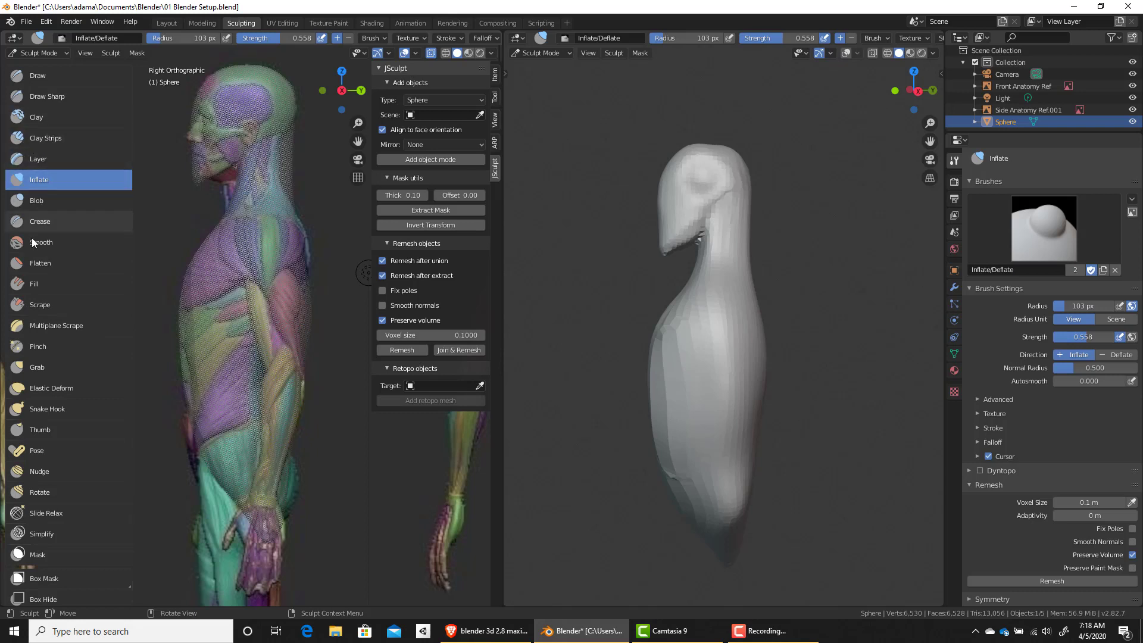
Step: Choose the Grab brush at a 135 px radius and pull the lower back inward to match the side reference
{"action": "left_click", "coordinate": [52, 366]}
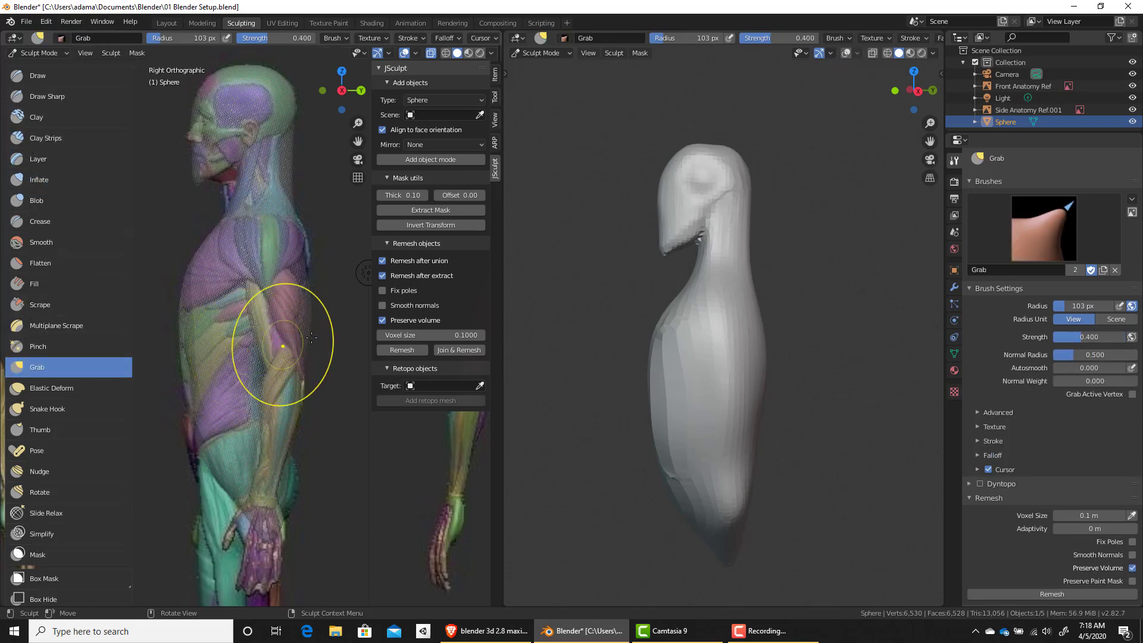
{"action": "key", "text": "f"}
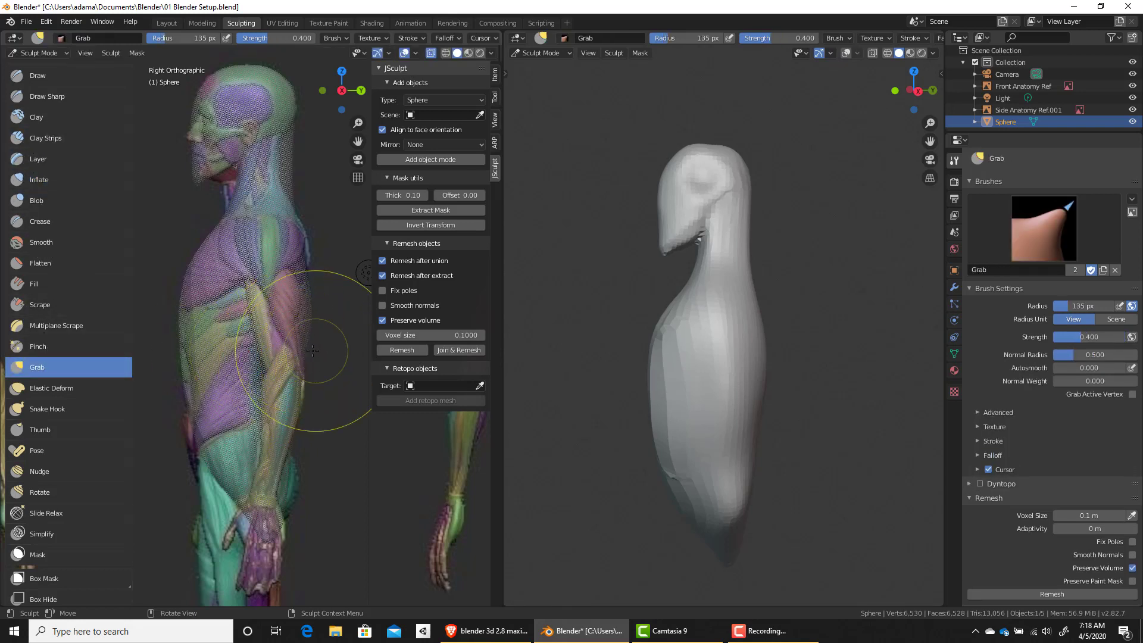
{"action": "left_click_drag", "start_coordinate": [294, 375], "coordinate": [260, 379]}
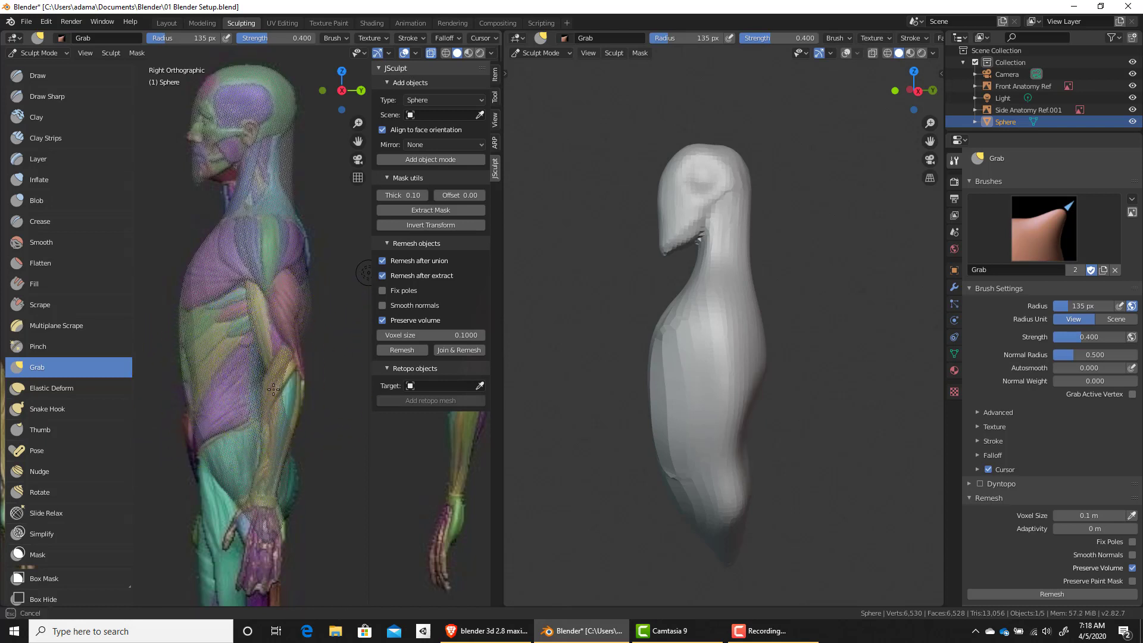
{"action": "mouse_move", "coordinate": [279, 381]}
{"action": "middle_mouse_down"}
{"action": "mouse_move", "coordinate": [259, 402]}
{"action": "mouse_move", "coordinate": [238, 387]}
{"action": "mouse_move", "coordinate": [277, 396]}
{"action": "middle_mouse_up"}
{"action": "key", "text": "KP_3"}
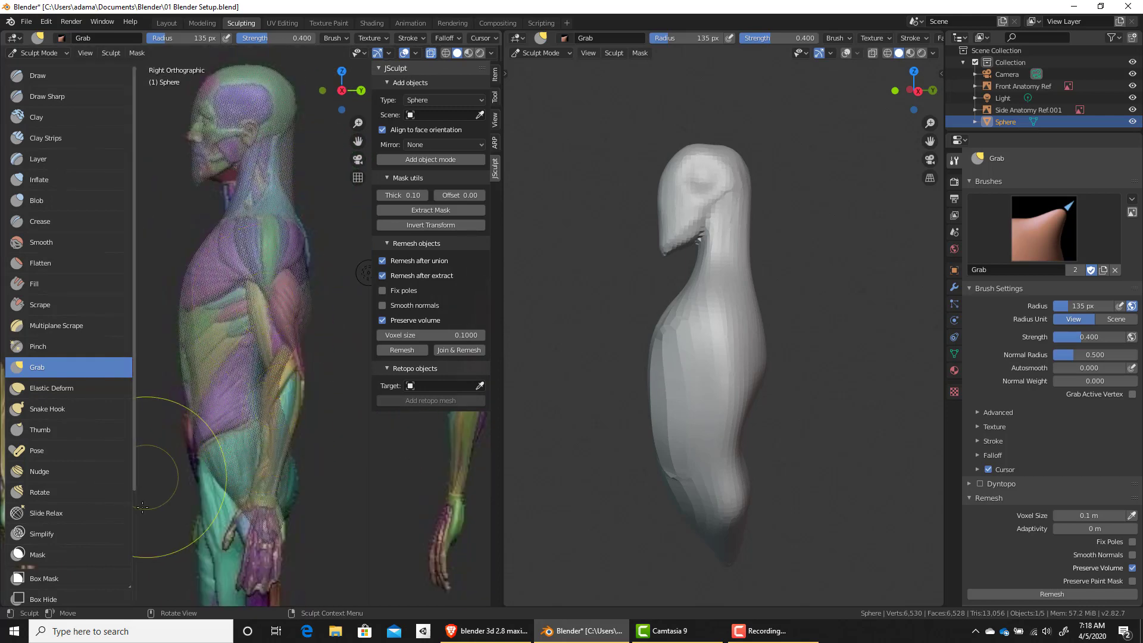
Step: Fit the belly, pelvis and chest outline to the side reference with Grab strokes
{"action": "left_click_drag", "start_coordinate": [178, 412], "coordinate": [186, 418]}
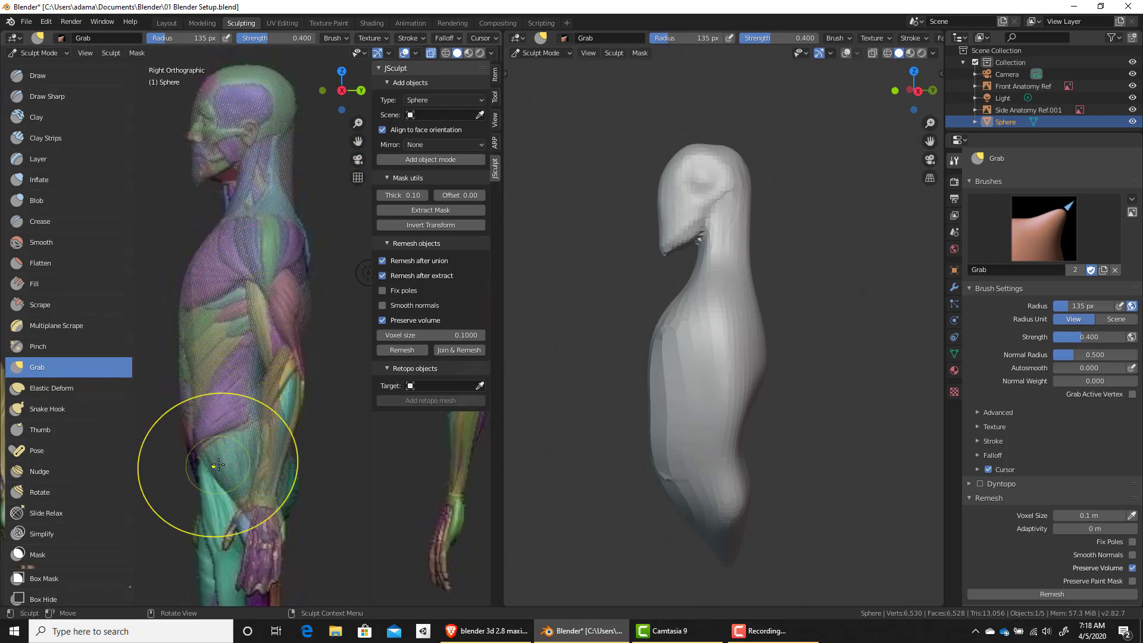
{"action": "left_click_drag", "start_coordinate": [198, 493], "coordinate": [194, 468]}
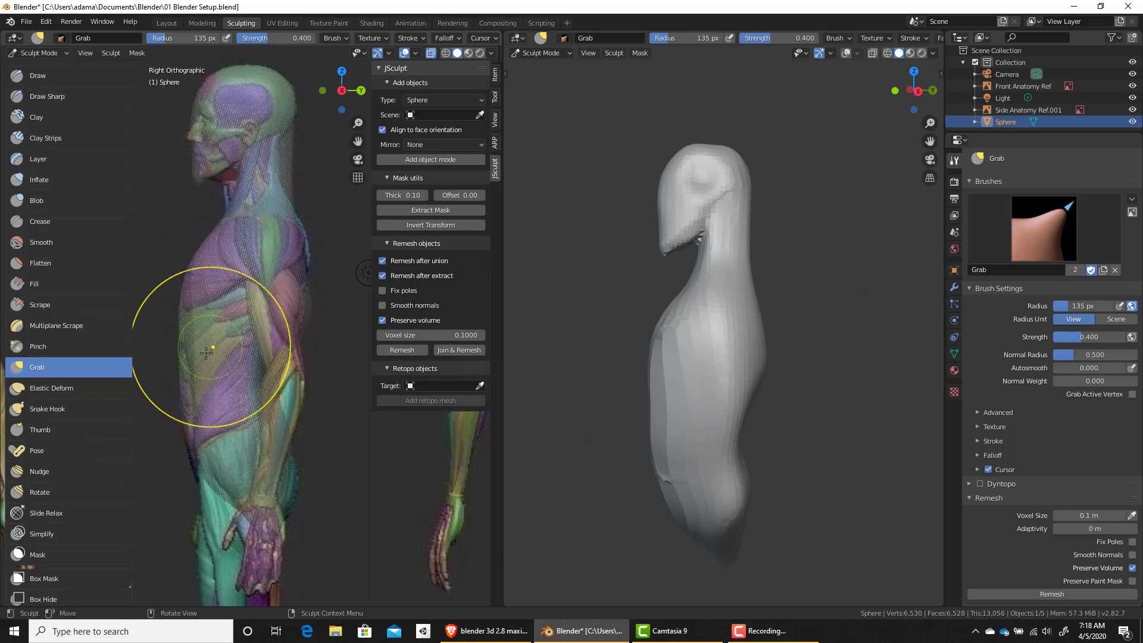
{"action": "left_click_drag", "start_coordinate": [183, 330], "coordinate": [181, 326]}
{"action": "left_click_drag", "start_coordinate": [194, 254], "coordinate": [187, 258]}
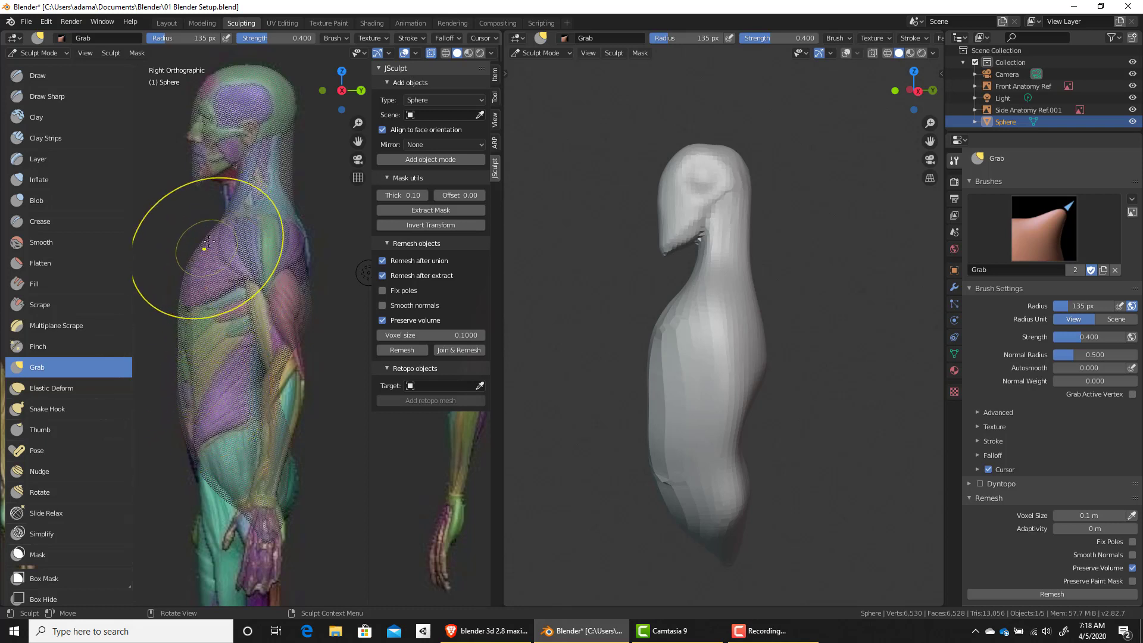
Step: Reduce the Grab radius to 79 px and hide the tool list to work on the neck area
{"action": "key", "text": "f"}
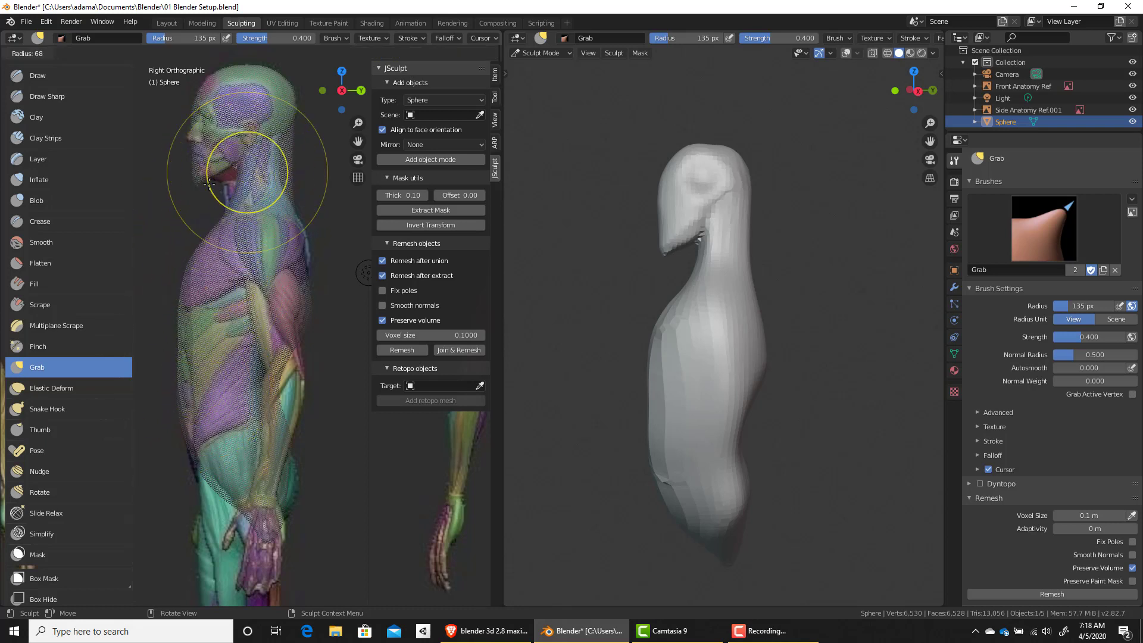
{"action": "left_click", "coordinate": [294, 172]}
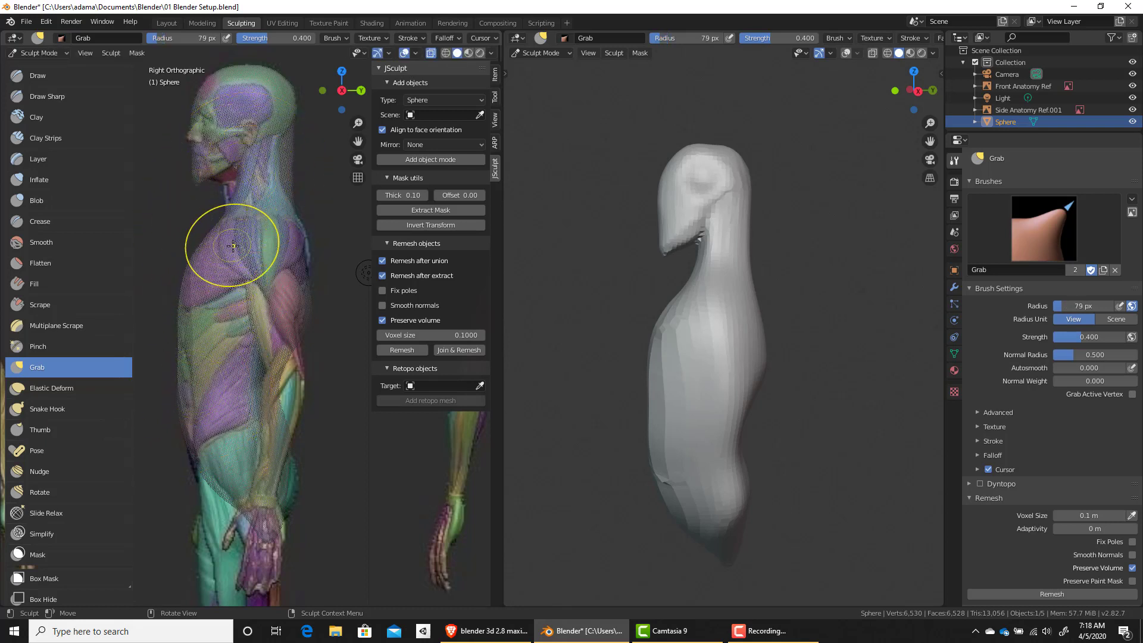
{"action": "key", "text": "t"}
{"action": "scroll", "coordinate": [202, 223], "scroll_direction": "up", "scroll_amount": 6}
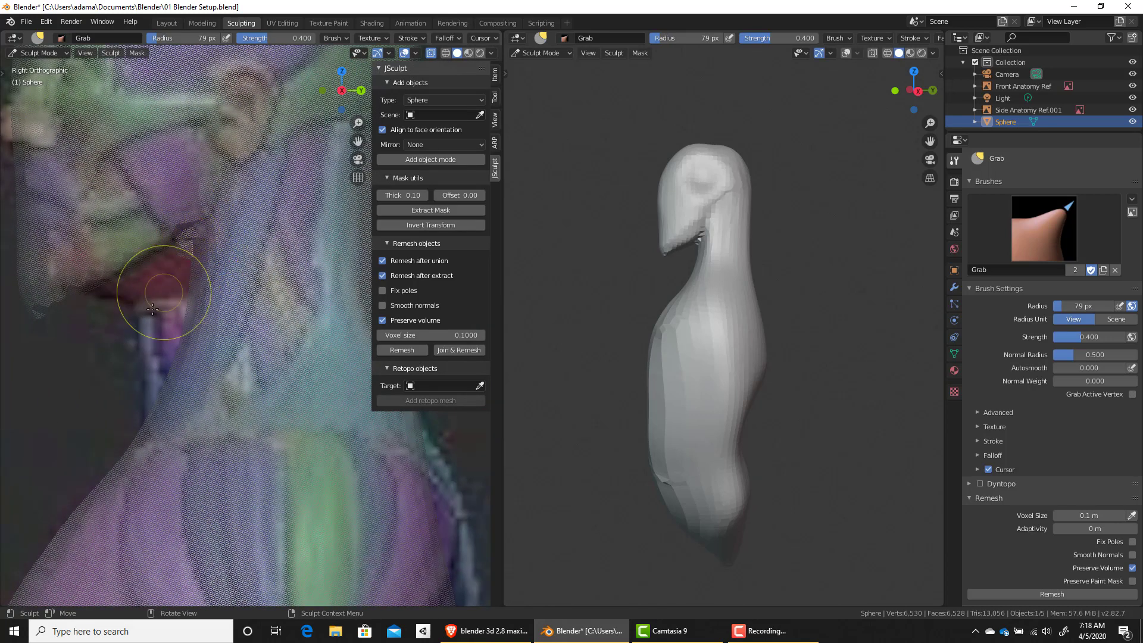
Step: Enlarge the Grab radius to 170 px and pull the front of the neck forward toward the side reference
{"action": "key", "text": "bracketright"}
{"action": "key", "text": "bracketright"}
{"action": "key", "text": "bracketright"}
{"action": "key", "text": "bracketright"}
{"action": "key", "text": "bracketright"}
{"action": "key", "text": "bracketright"}
{"action": "key", "text": "bracketright"}
{"action": "key", "text": "bracketright"}
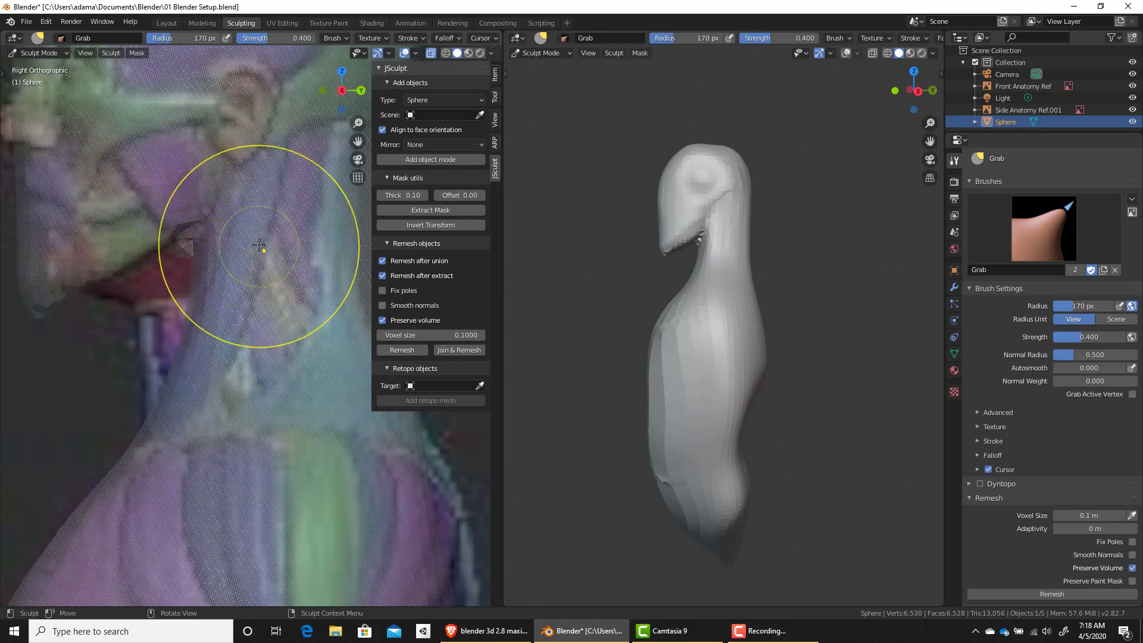
{"action": "left_click_drag", "start_coordinate": [206, 249], "coordinate": [185, 268]}
{"action": "left_click_drag", "start_coordinate": [192, 331], "coordinate": [173, 345]}
{"action": "left_click_drag", "start_coordinate": [165, 369], "coordinate": [153, 400]}
{"action": "left_click_drag", "start_coordinate": [168, 316], "coordinate": [158, 343]}
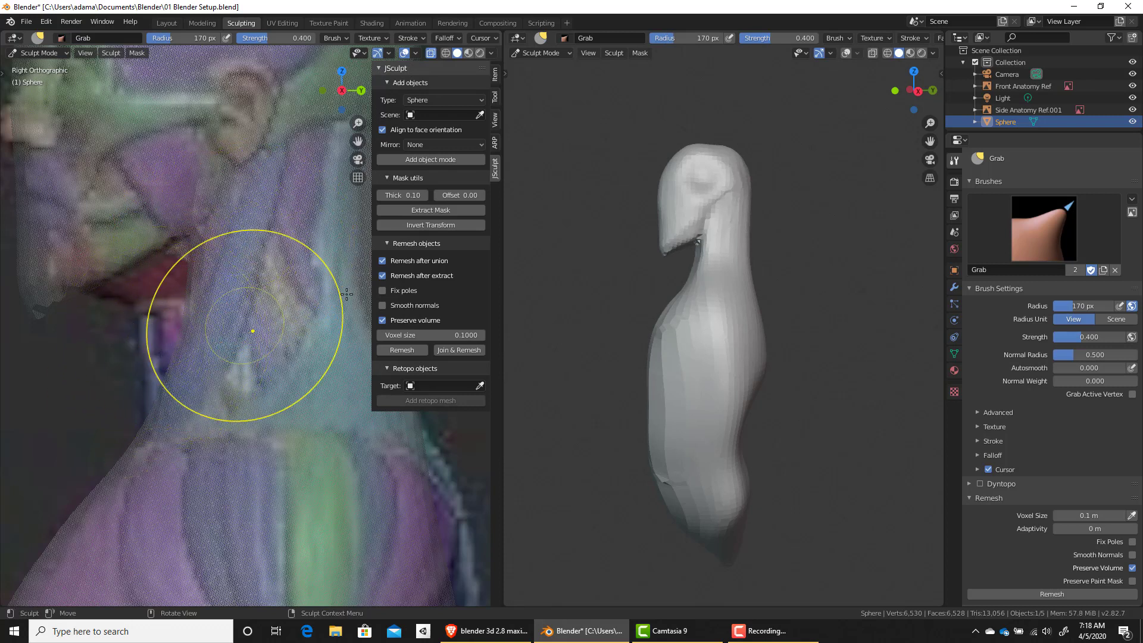
Step: Reduce the Grab radius to 86 px and reshape the neck where it meets the underside of the jaw
{"action": "middle_click_drag", "start_coordinate": [717, 216], "coordinate": [735, 225]}
{"action": "left_click_drag", "start_coordinate": [736, 226], "coordinate": [732, 272]}
{"action": "scroll", "coordinate": [732, 336], "scroll_direction": "down", "scroll_amount": 2}
{"action": "scroll", "coordinate": [712, 229], "scroll_direction": "up", "scroll_amount": 6}
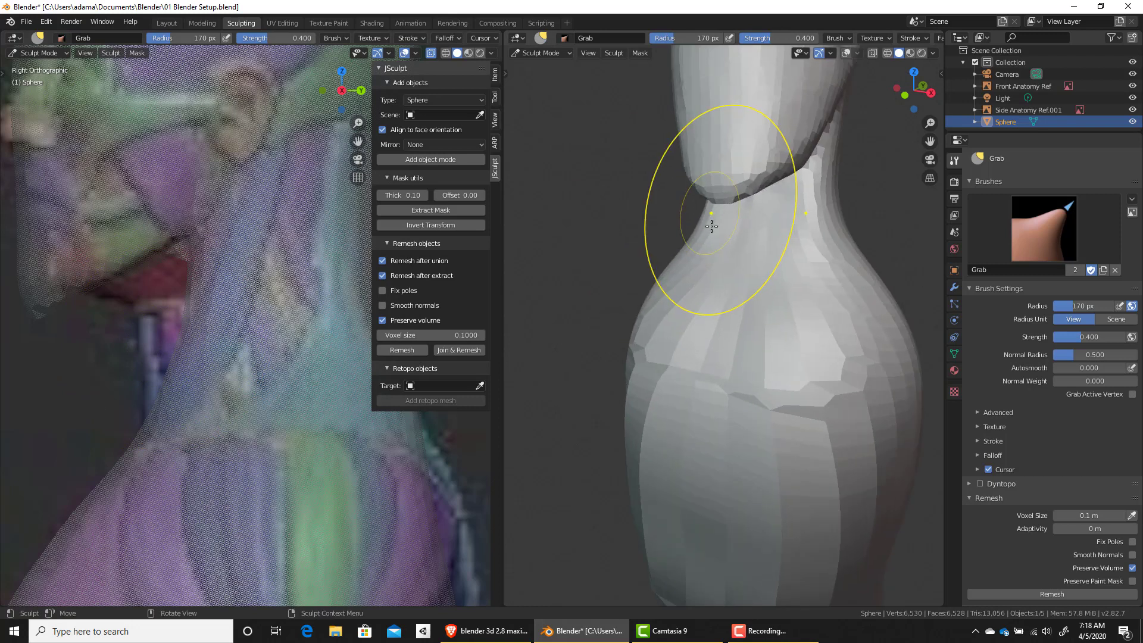
{"action": "key", "text": "f"}
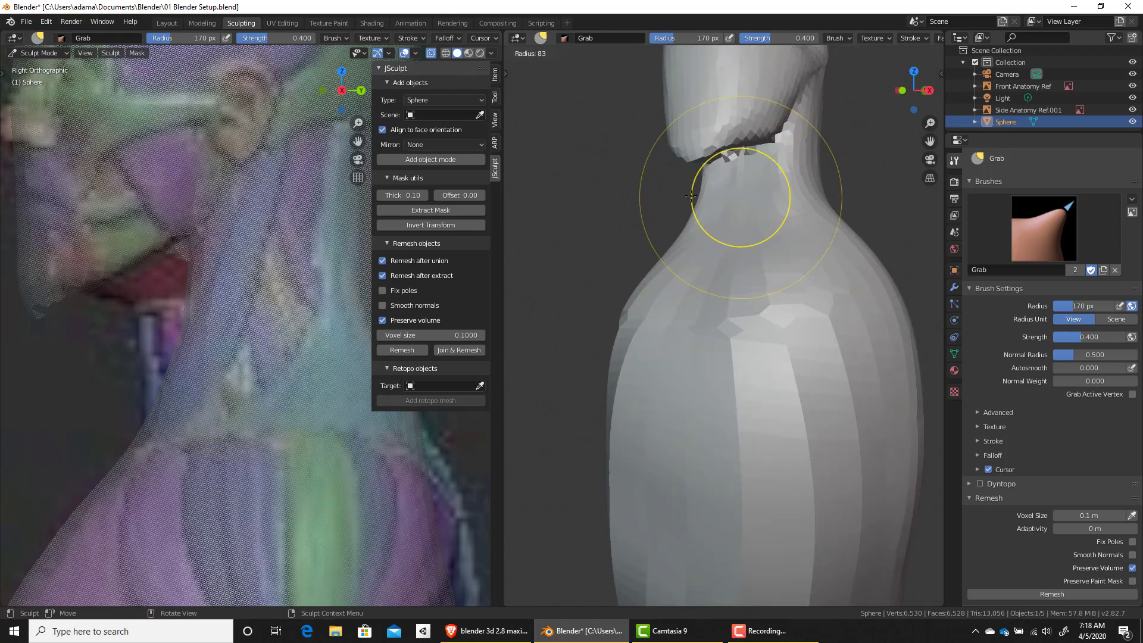
{"action": "left_click", "coordinate": [731, 201]}
{"action": "mouse_move", "coordinate": [730, 200]}
{"action": "left_mouse_down"}
{"action": "mouse_move", "coordinate": [721, 200]}
{"action": "mouse_move", "coordinate": [768, 154]}
{"action": "mouse_move", "coordinate": [776, 193]}
{"action": "left_mouse_up"}
{"action": "mouse_move", "coordinate": [767, 169]}
{"action": "left_mouse_down"}
{"action": "mouse_move", "coordinate": [773, 153]}
{"action": "mouse_move", "coordinate": [771, 164]}
{"action": "mouse_move", "coordinate": [756, 156]}
{"action": "mouse_move", "coordinate": [771, 176]}
{"action": "mouse_move", "coordinate": [763, 169]}
{"action": "mouse_move", "coordinate": [731, 195]}
{"action": "mouse_move", "coordinate": [760, 169]}
{"action": "mouse_move", "coordinate": [765, 198]}
{"action": "mouse_move", "coordinate": [762, 178]}
{"action": "left_mouse_up"}
Step: Pull the throat forward beneath the jaw and raise the chin to match the side reference
{"action": "mouse_move", "coordinate": [226, 325]}
{"action": "left_mouse_down"}
{"action": "mouse_move", "coordinate": [145, 298]}
{"action": "mouse_move", "coordinate": [153, 265]}
{"action": "left_mouse_up"}
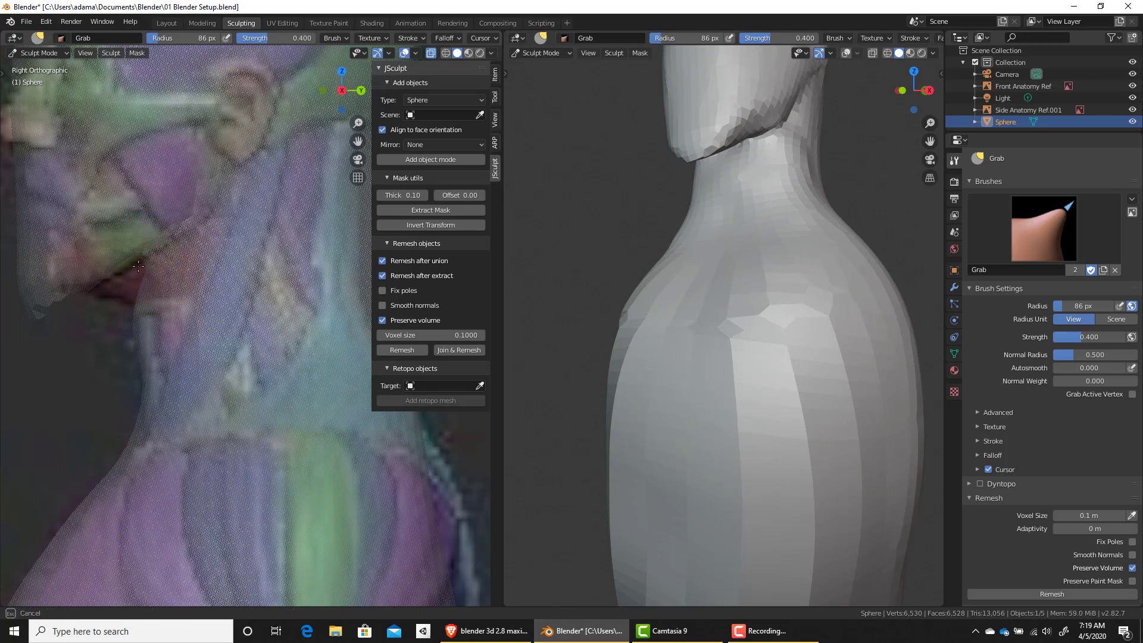
{"action": "mouse_move", "coordinate": [702, 141]}
{"action": "middle_mouse_down"}
{"action": "mouse_move", "coordinate": [673, 127]}
{"action": "mouse_move", "coordinate": [651, 180]}
{"action": "middle_mouse_up"}
{"action": "left_click_drag", "start_coordinate": [651, 180], "coordinate": [655, 172]}
{"action": "middle_click_drag", "start_coordinate": [208, 308], "coordinate": [352, 397], "text": "shift"}
{"action": "left_click_drag", "start_coordinate": [181, 398], "coordinate": [161, 279]}
Step: Set the Grab radius to 84 px and fit the jawline and throat to the side reference
{"action": "key", "text": "f"}
{"action": "left_click", "coordinate": [278, 370]}
{"action": "middle_click_drag", "start_coordinate": [222, 277], "coordinate": [225, 297], "text": "ctrl"}
{"action": "mouse_move", "coordinate": [308, 411]}
{"action": "left_mouse_down"}
{"action": "mouse_move", "coordinate": [294, 408]}
{"action": "mouse_move", "coordinate": [286, 354]}
{"action": "mouse_move", "coordinate": [262, 376]}
{"action": "left_mouse_up"}
{"action": "mouse_move", "coordinate": [281, 375]}
{"action": "left_mouse_down"}
{"action": "mouse_move", "coordinate": [277, 391]}
{"action": "mouse_move", "coordinate": [274, 372]}
{"action": "mouse_move", "coordinate": [257, 384]}
{"action": "mouse_move", "coordinate": [188, 361]}
{"action": "left_mouse_up"}
{"action": "left_click_drag", "start_coordinate": [188, 360], "coordinate": [197, 356]}
{"action": "mouse_move", "coordinate": [255, 352]}
{"action": "left_mouse_down"}
{"action": "mouse_move", "coordinate": [295, 442]}
{"action": "mouse_move", "coordinate": [265, 436]}
{"action": "left_mouse_up"}
Step: Adjust the neck beneath the jaw with a Grab stroke and check the whole figure's shape
{"action": "mouse_move", "coordinate": [661, 197]}
{"action": "middle_mouse_down"}
{"action": "mouse_move", "coordinate": [739, 212]}
{"action": "mouse_move", "coordinate": [821, 209]}
{"action": "middle_mouse_up"}
{"action": "left_click", "coordinate": [727, 191]}
{"action": "mouse_move", "coordinate": [719, 196]}
{"action": "left_mouse_down"}
{"action": "mouse_move", "coordinate": [728, 179]}
{"action": "mouse_move", "coordinate": [749, 184]}
{"action": "left_mouse_up"}
{"action": "middle_click_drag", "start_coordinate": [783, 209], "coordinate": [768, 552], "text": "ctrl"}
{"action": "middle_click_drag", "start_coordinate": [812, 404], "coordinate": [775, 391]}
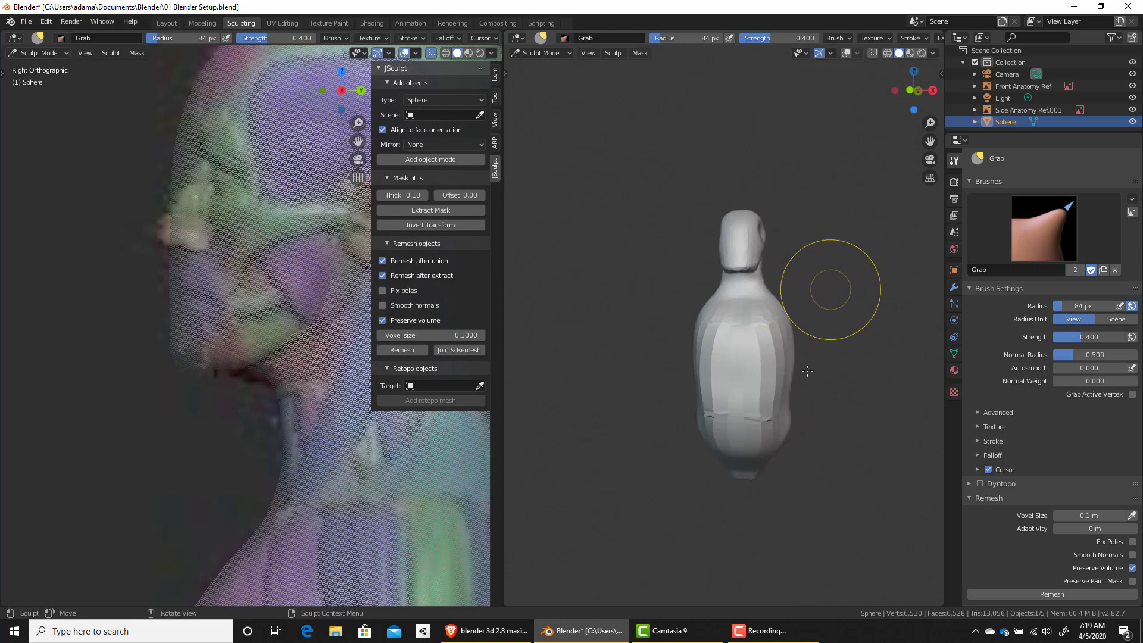
{"action": "middle_click_drag", "start_coordinate": [816, 327], "coordinate": [729, 264]}
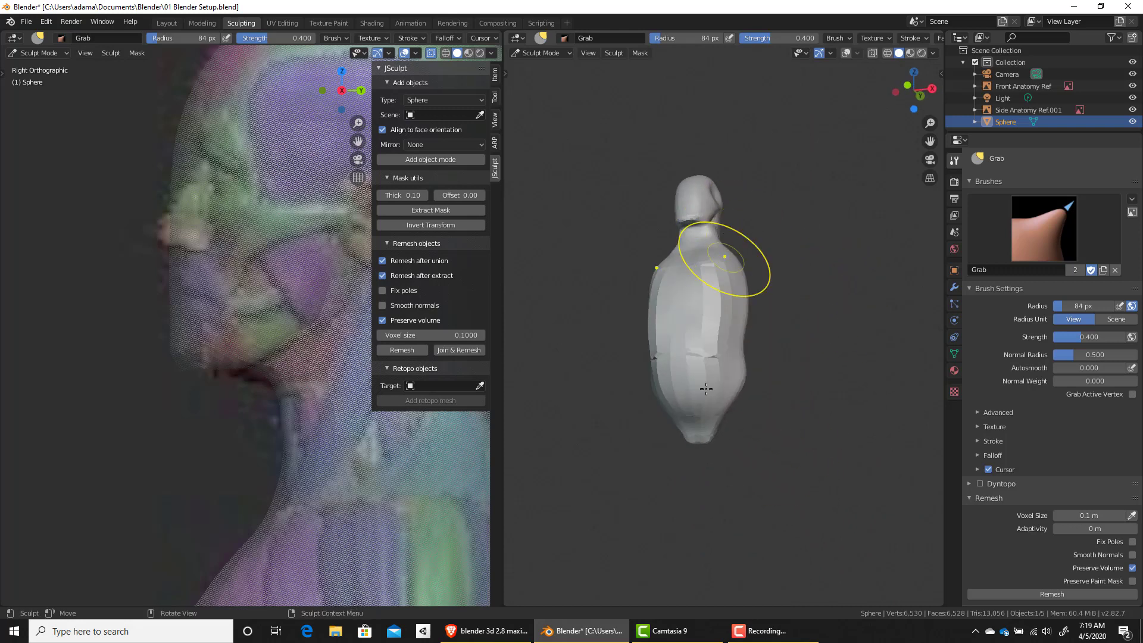
Step: Remesh the sculpt at a 0.1000 voxel size and switch the reference view to front
{"action": "left_click", "coordinate": [400, 349]}
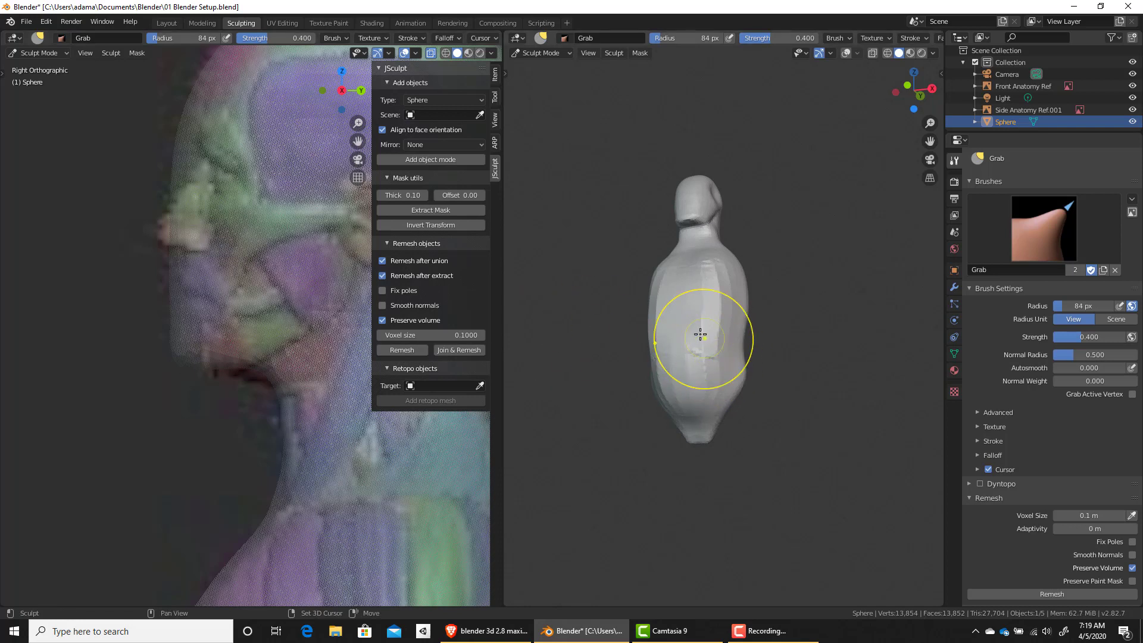
{"action": "mouse_move", "coordinate": [726, 326]}
{"action": "middle_mouse_down"}
{"action": "mouse_move", "coordinate": [624, 273]}
{"action": "mouse_move", "coordinate": [709, 310]}
{"action": "mouse_move", "coordinate": [725, 262]}
{"action": "mouse_move", "coordinate": [714, 288]}
{"action": "mouse_move", "coordinate": [706, 254]}
{"action": "mouse_move", "coordinate": [761, 291]}
{"action": "mouse_move", "coordinate": [772, 335]}
{"action": "middle_mouse_up"}
{"action": "middle_click_drag", "start_coordinate": [731, 297], "coordinate": [718, 415], "text": "shift"}
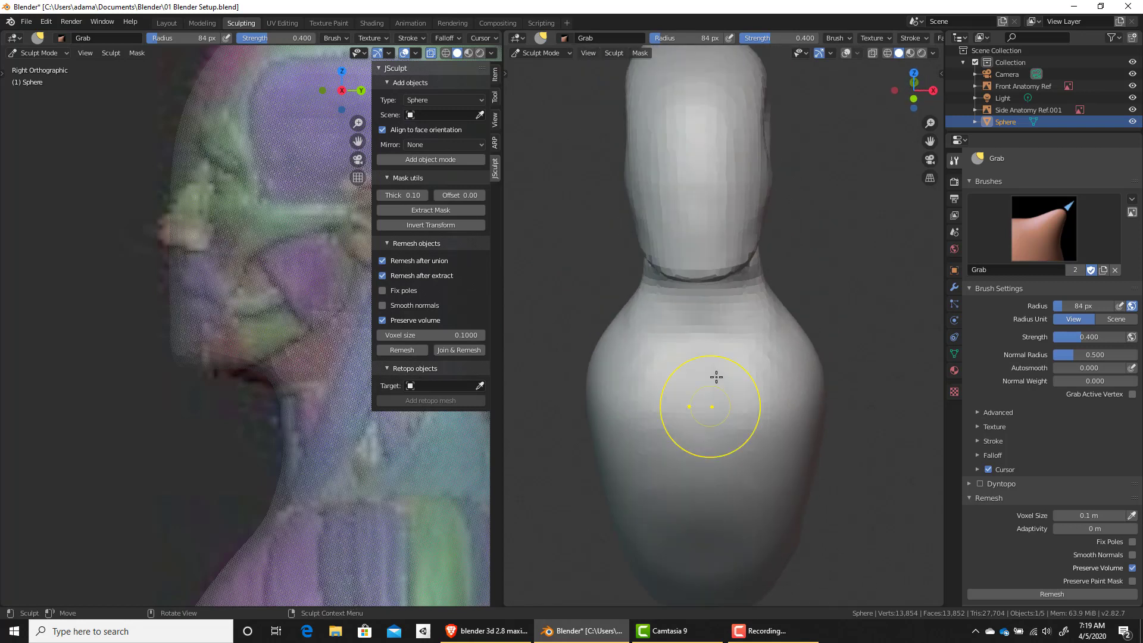
{"action": "middle_click_drag", "start_coordinate": [722, 367], "coordinate": [723, 302], "text": "ctrl"}
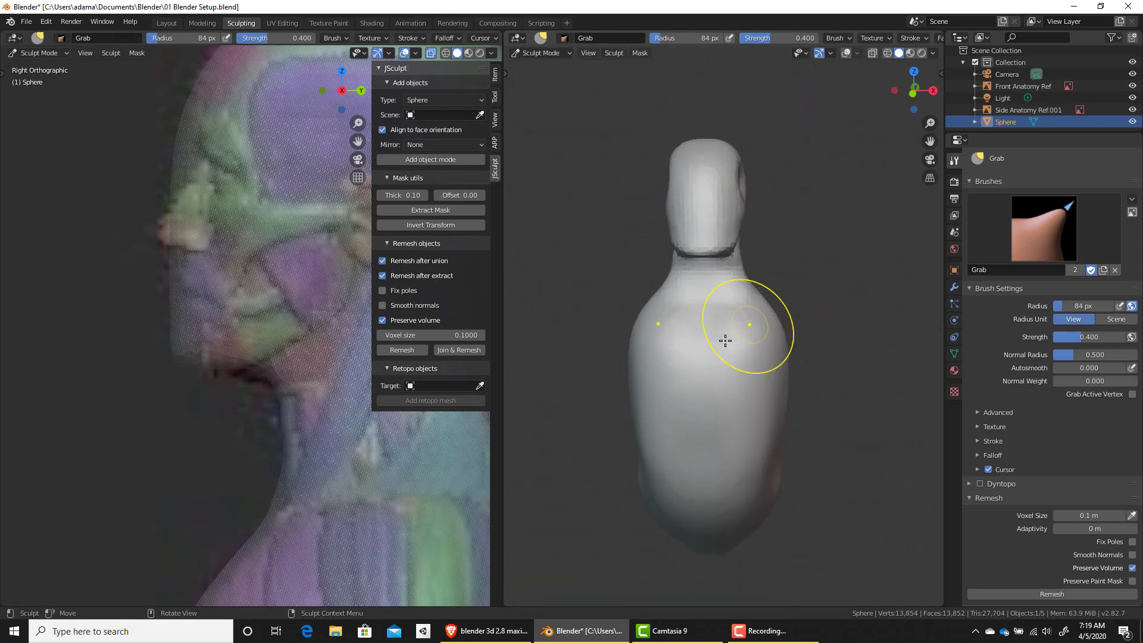
{"action": "mouse_move", "coordinate": [357, 476]}
{"action": "middle_mouse_down"}
{"action": "mouse_move", "coordinate": [393, 495]}
{"action": "mouse_move", "coordinate": [364, 482]}
{"action": "middle_mouse_up"}
{"action": "key", "text": "KP_1"}
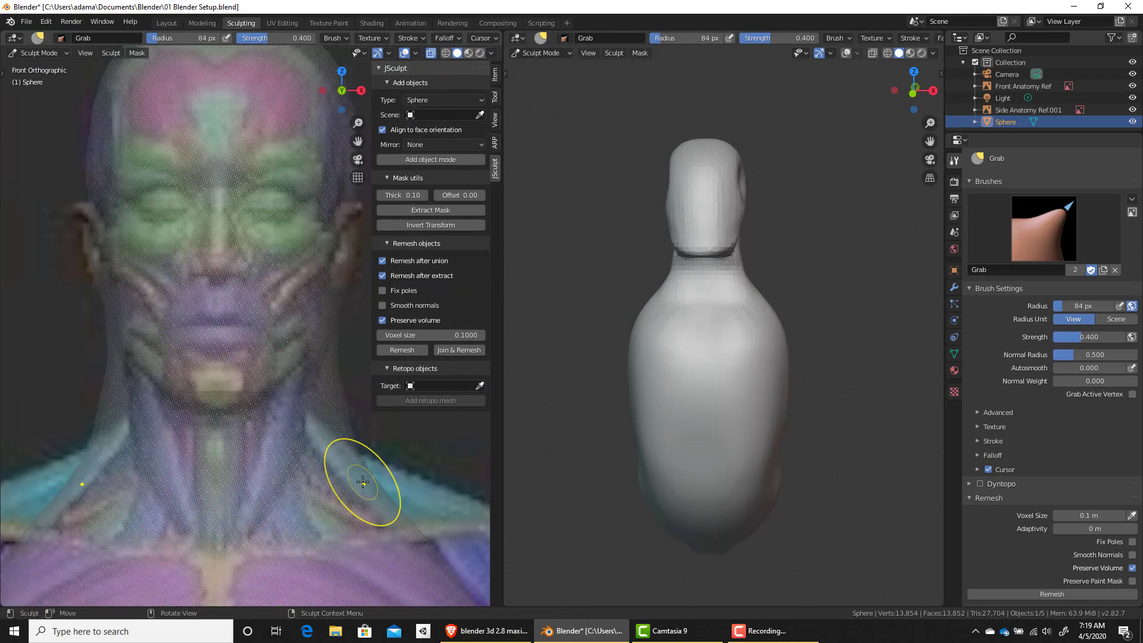
Step: Hide the sidebar in the reference view, enable Dyntopo and expand its settings
{"action": "scroll", "coordinate": [290, 238], "scroll_direction": "up", "scroll_amount": 2}
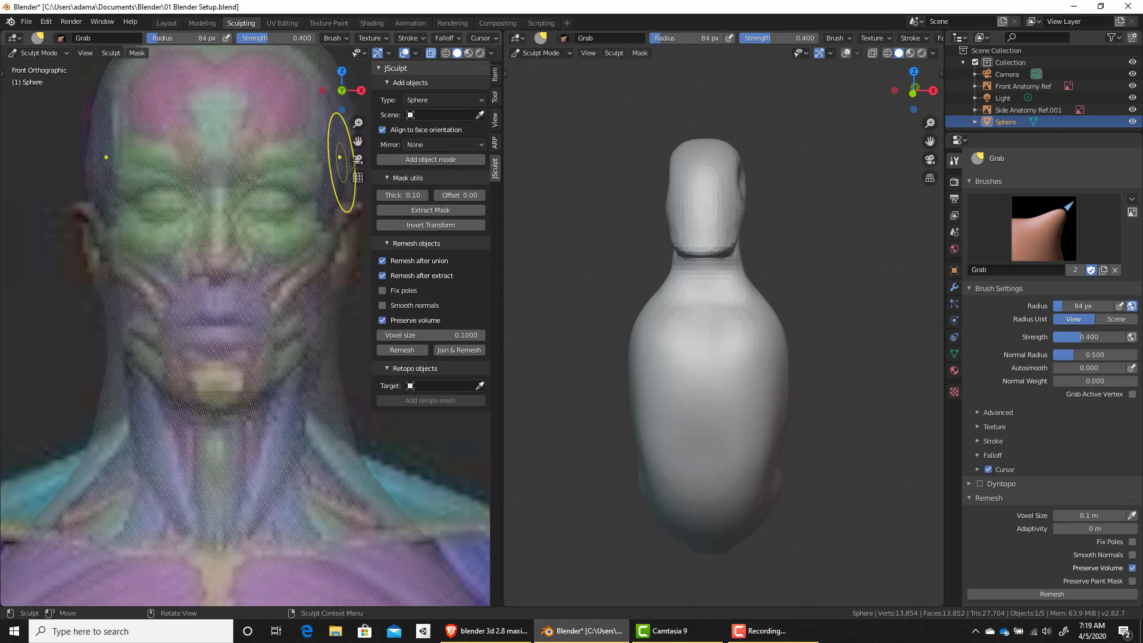
{"action": "key", "text": "n"}
{"action": "scroll", "coordinate": [364, 344], "scroll_direction": "down", "scroll_amount": 4}
{"action": "middle_click_drag", "start_coordinate": [355, 458], "coordinate": [343, 336], "text": "shift"}
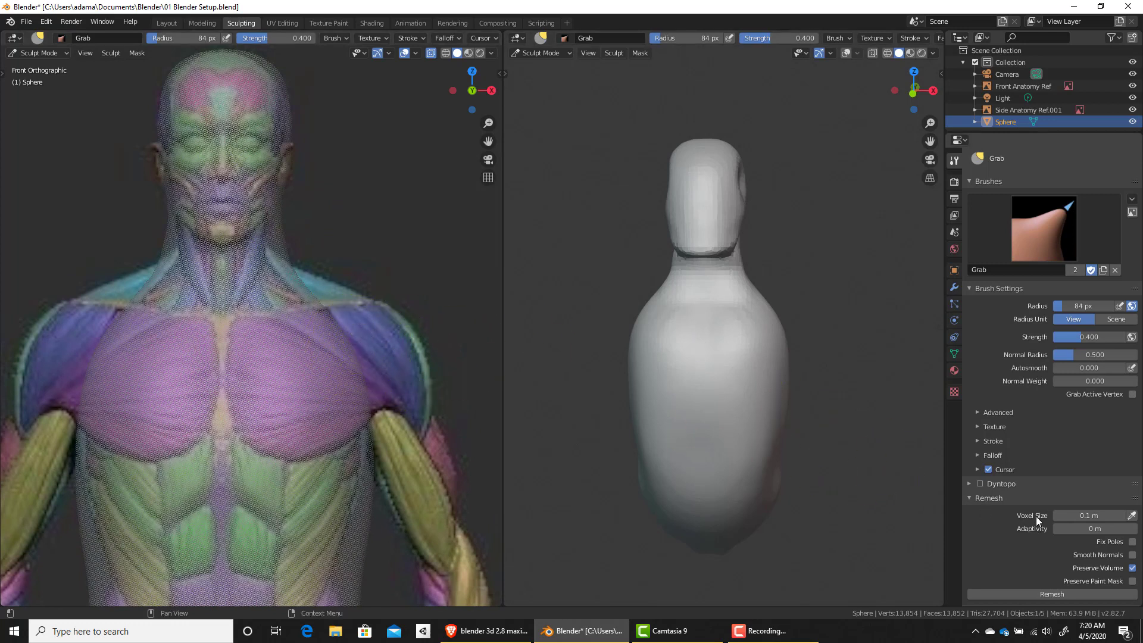
{"action": "left_click", "coordinate": [979, 483]}
{"action": "left_click", "coordinate": [969, 484]}
{"action": "middle_click_drag", "start_coordinate": [732, 377], "coordinate": [748, 259], "text": "shift"}
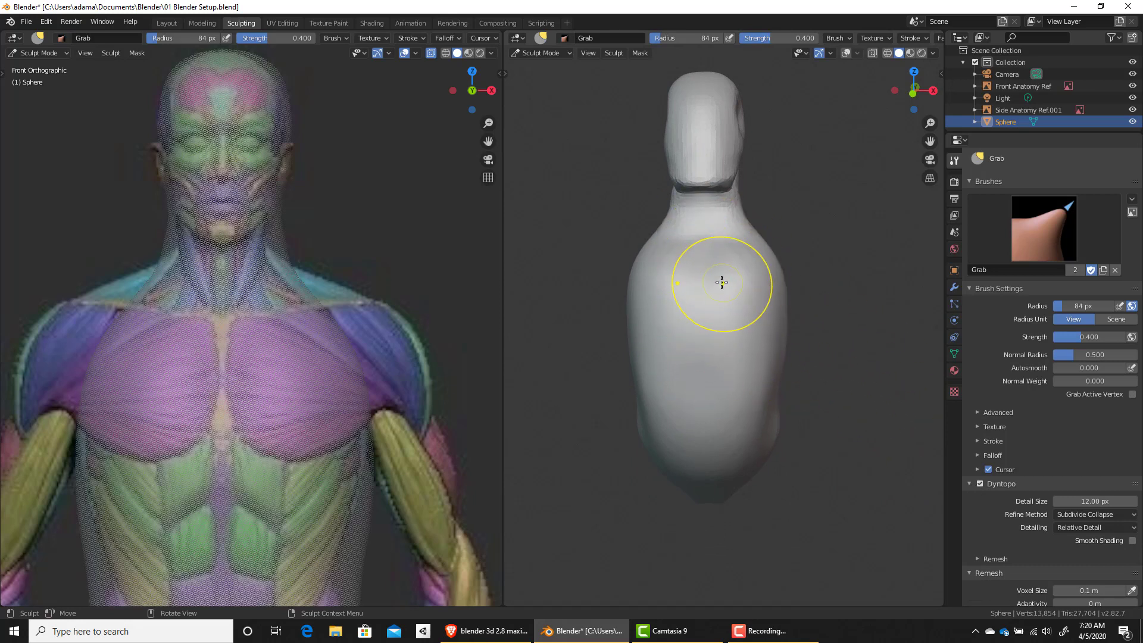
Step: Display the sculpt as wireframe and set the brush radius to 64 px
{"action": "key", "text": "shift+z"}
{"action": "middle_click_drag", "start_coordinate": [724, 282], "coordinate": [676, 309]}
{"action": "key", "text": "f"}
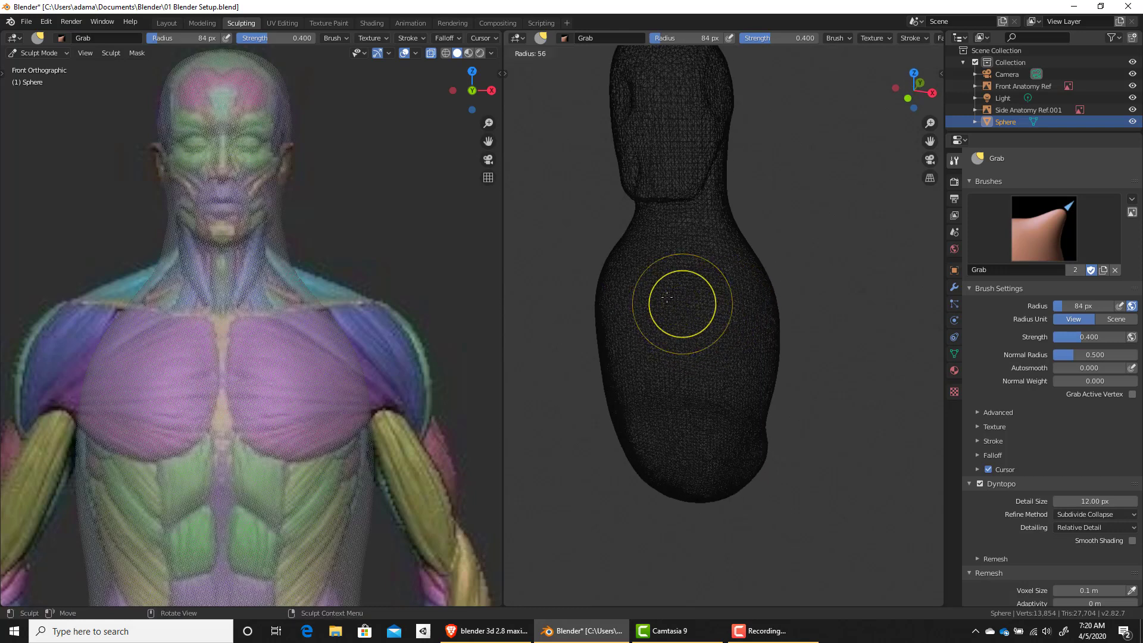
{"action": "left_click", "coordinate": [692, 328]}
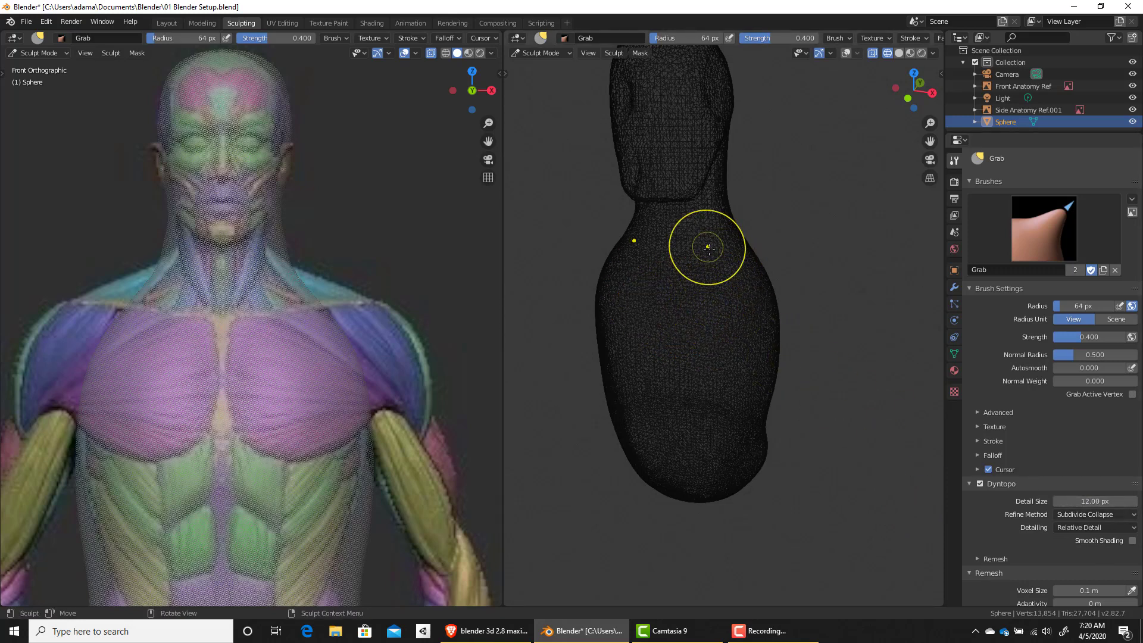
Step: Widen the brush list to show names and brush Clay Strips over the chest at a Dyntopo detail size of 12.00 px
{"action": "key", "text": "t"}
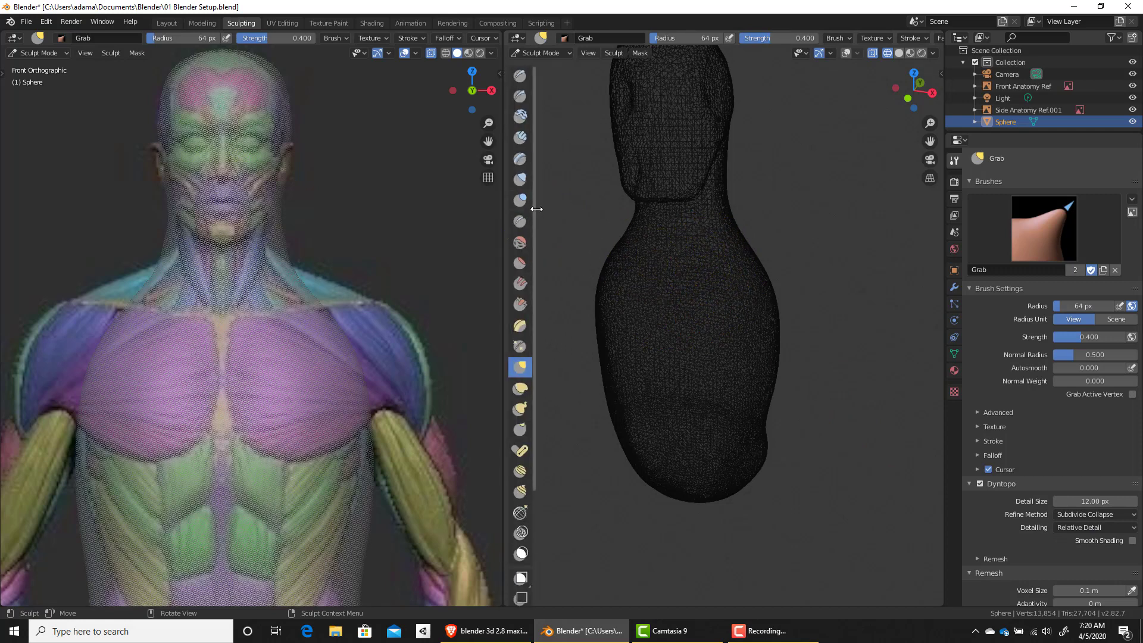
{"action": "left_click_drag", "start_coordinate": [538, 207], "coordinate": [585, 213]}
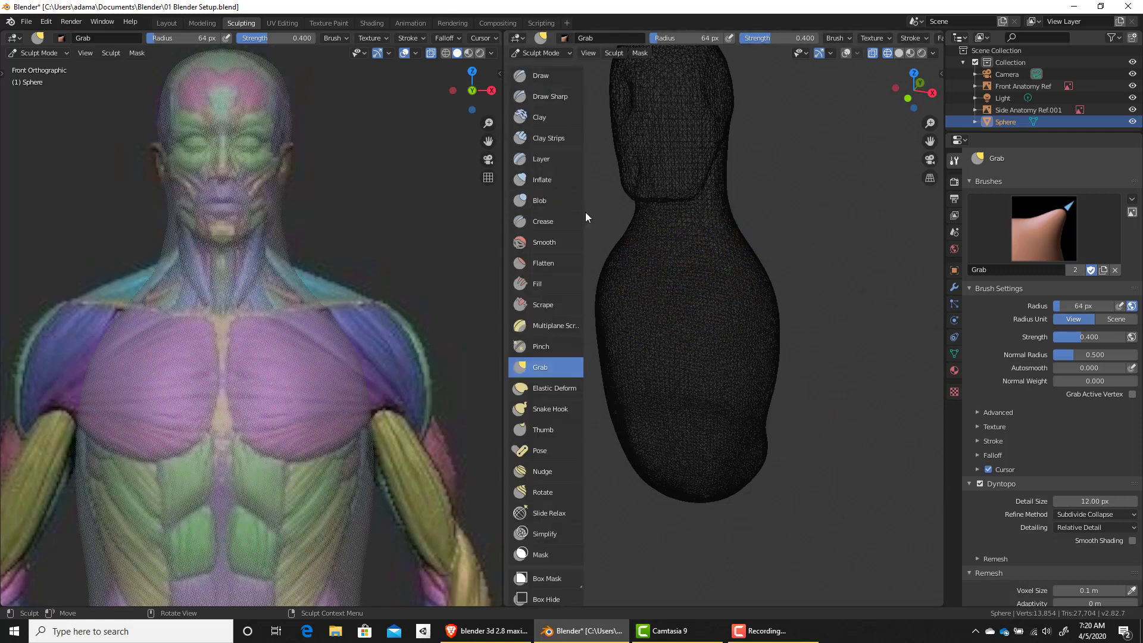
{"action": "left_click", "coordinate": [550, 140]}
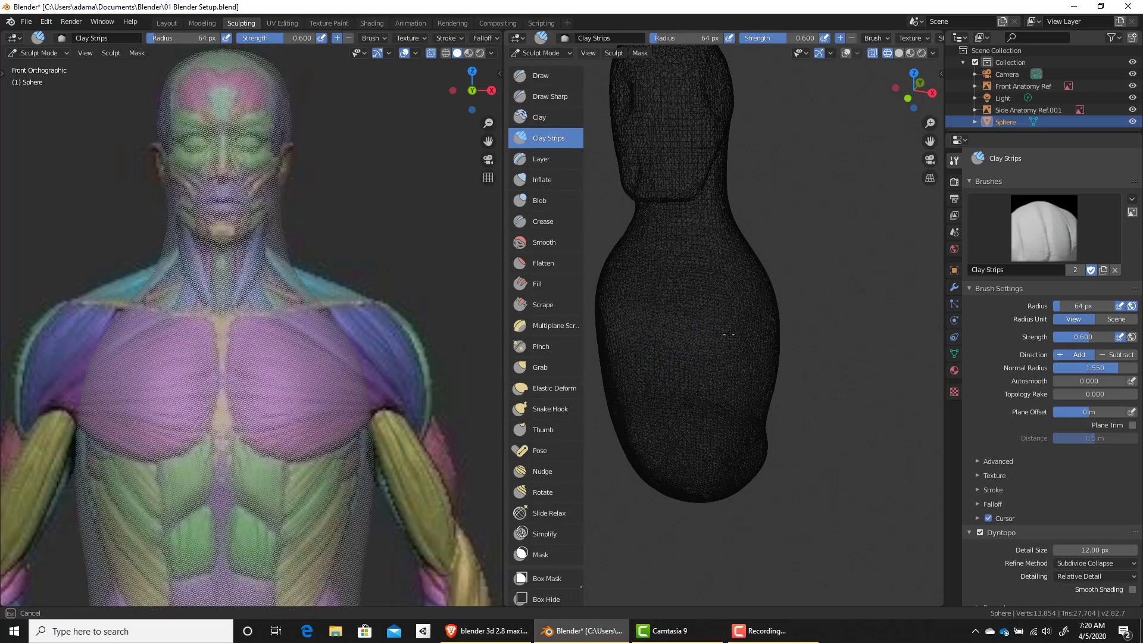
{"action": "middle_click_drag", "start_coordinate": [752, 357], "coordinate": [777, 351], "text": "shift"}
{"action": "middle_click_drag", "start_coordinate": [776, 390], "coordinate": [774, 375]}
{"action": "key", "text": "shift+z"}
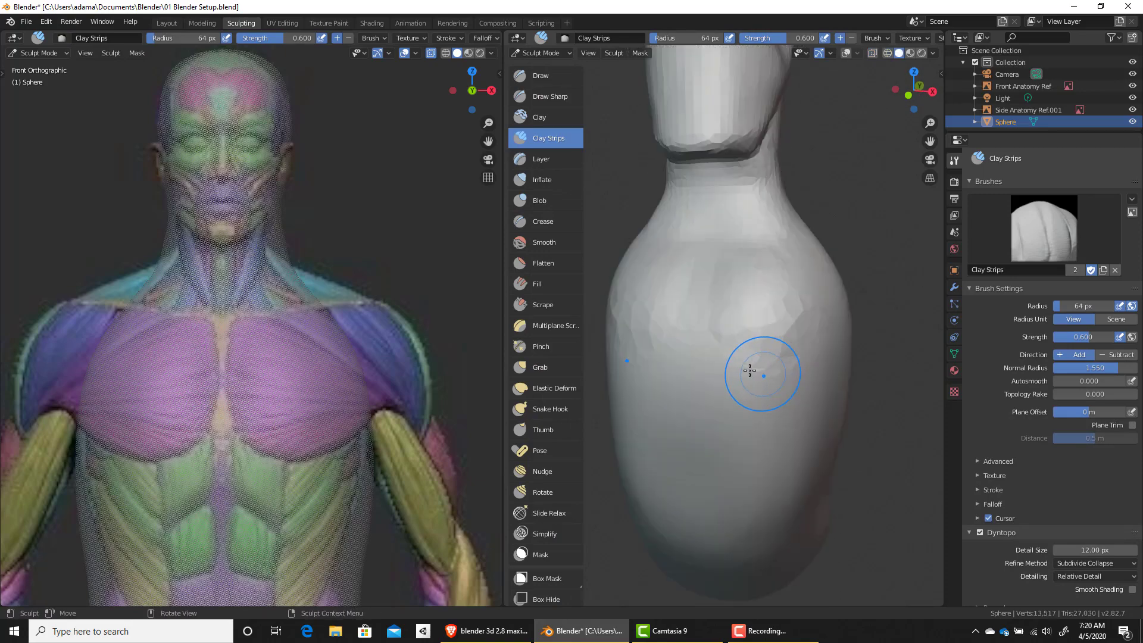
Step: Brush Clay Strips over the chest in wireframe at Dyntopo detail sizes of 6.10 px and 16.40 px, and check the surface in solid shading
{"action": "key", "text": "shift+z"}
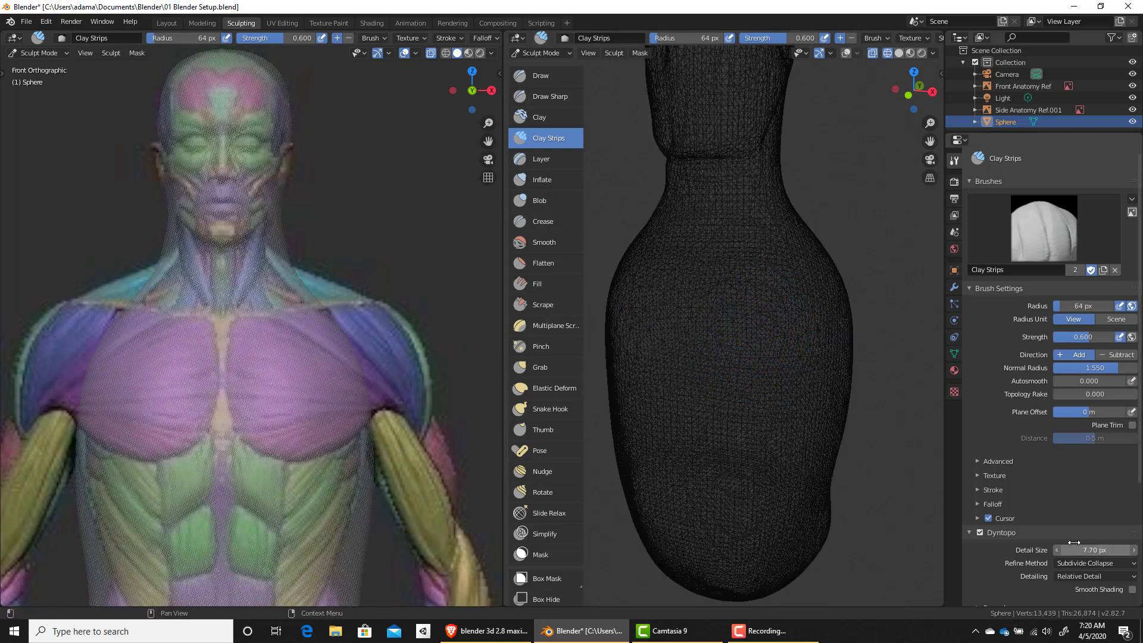
{"action": "left_click_drag", "start_coordinate": [1072, 542], "coordinate": [1057, 541]}
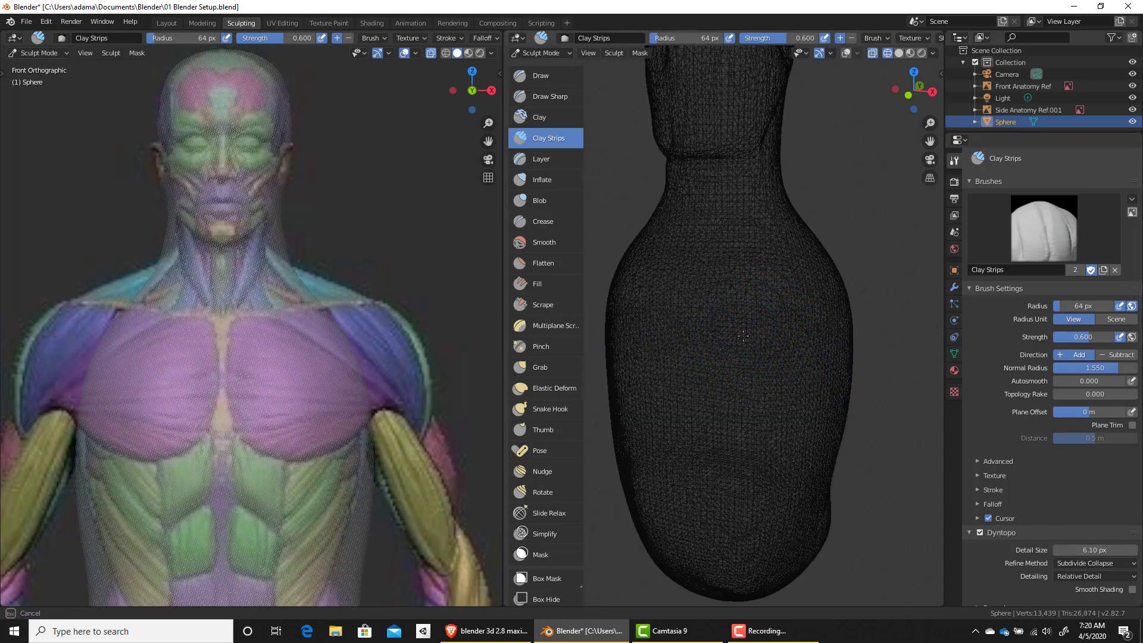
{"action": "left_click_drag", "start_coordinate": [772, 301], "coordinate": [734, 285]}
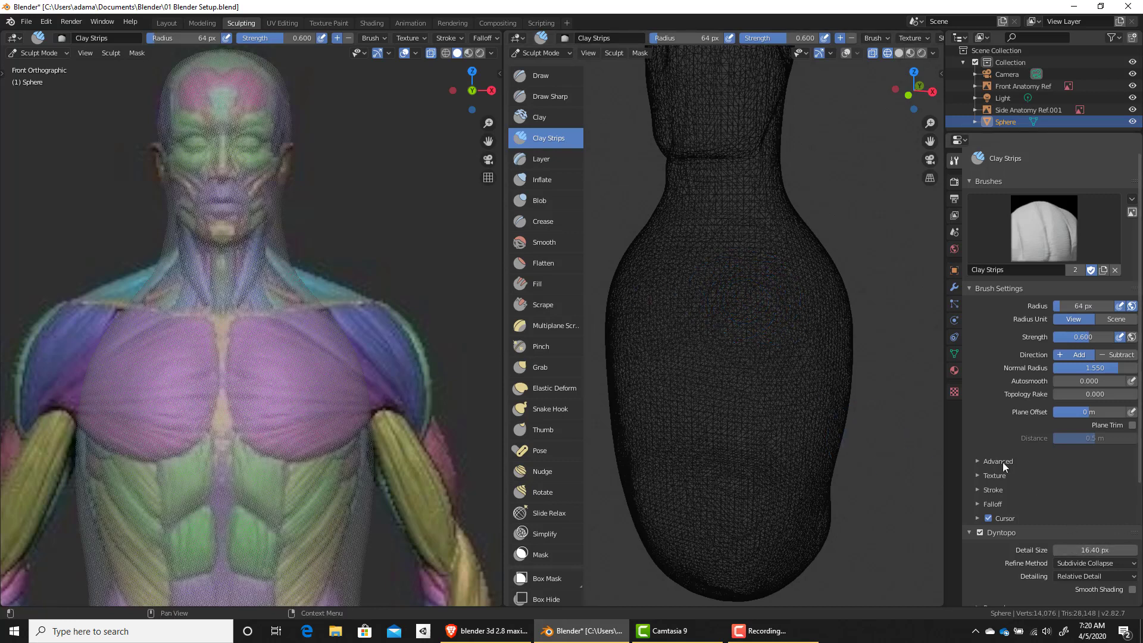
{"action": "left_click_drag", "start_coordinate": [711, 331], "coordinate": [756, 345]}
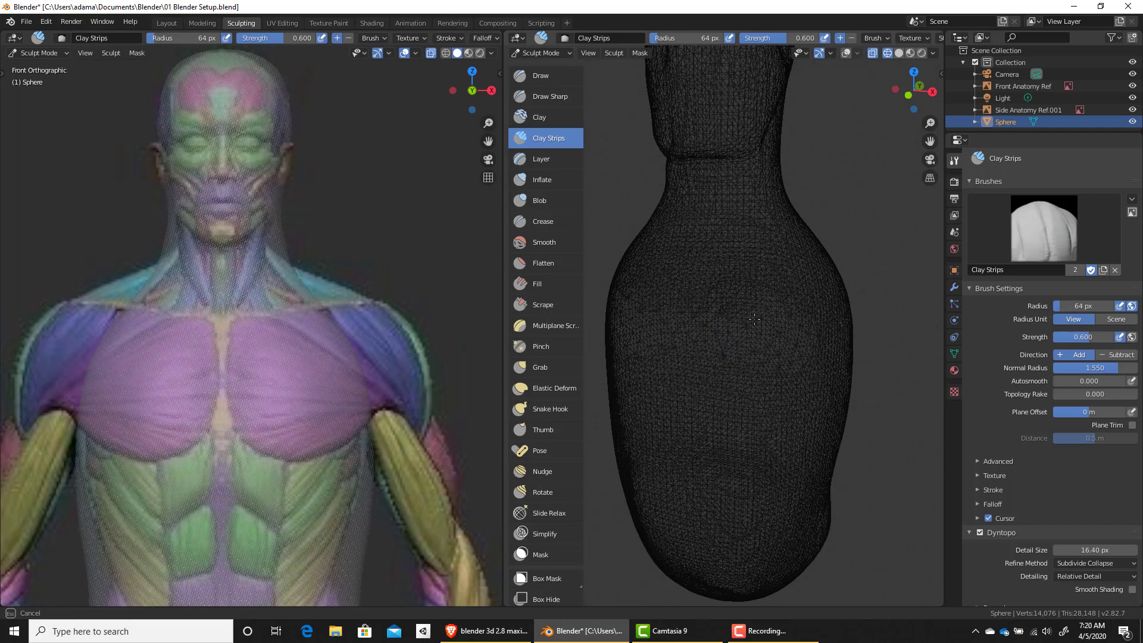
{"action": "left_click_drag", "start_coordinate": [734, 297], "coordinate": [769, 275]}
{"action": "key", "text": "shift+z"}
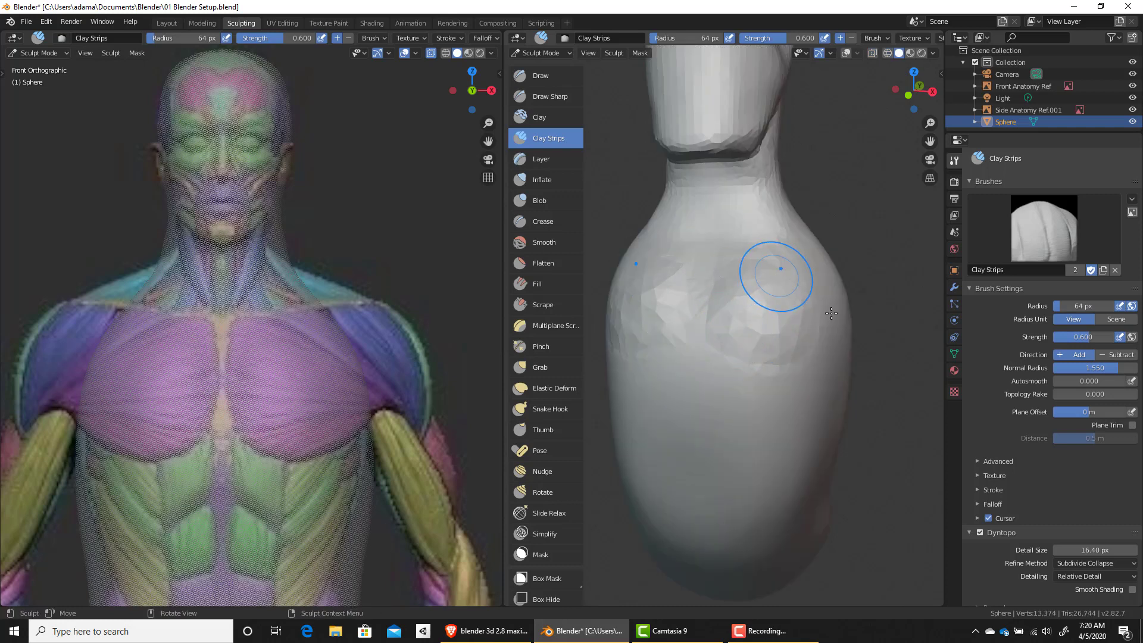
Step: Set Dyntopo detailing to Constant Detail with a resolution of 50.00 and brush Clay Strips across the chest
{"action": "left_click", "coordinate": [1098, 573]}
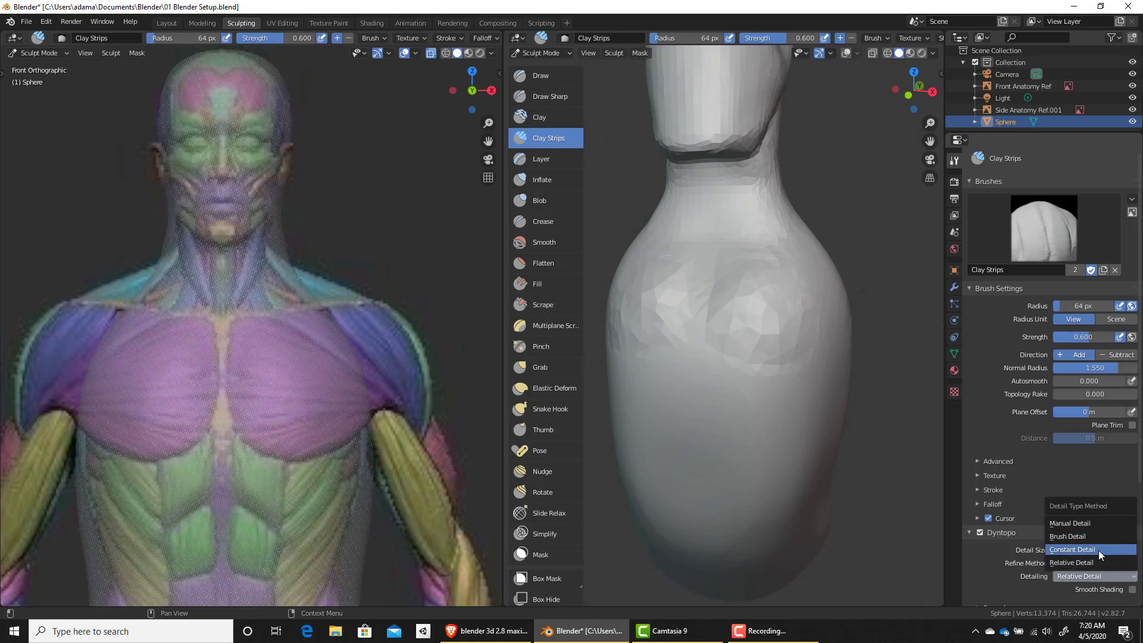
{"action": "left_click", "coordinate": [1098, 550]}
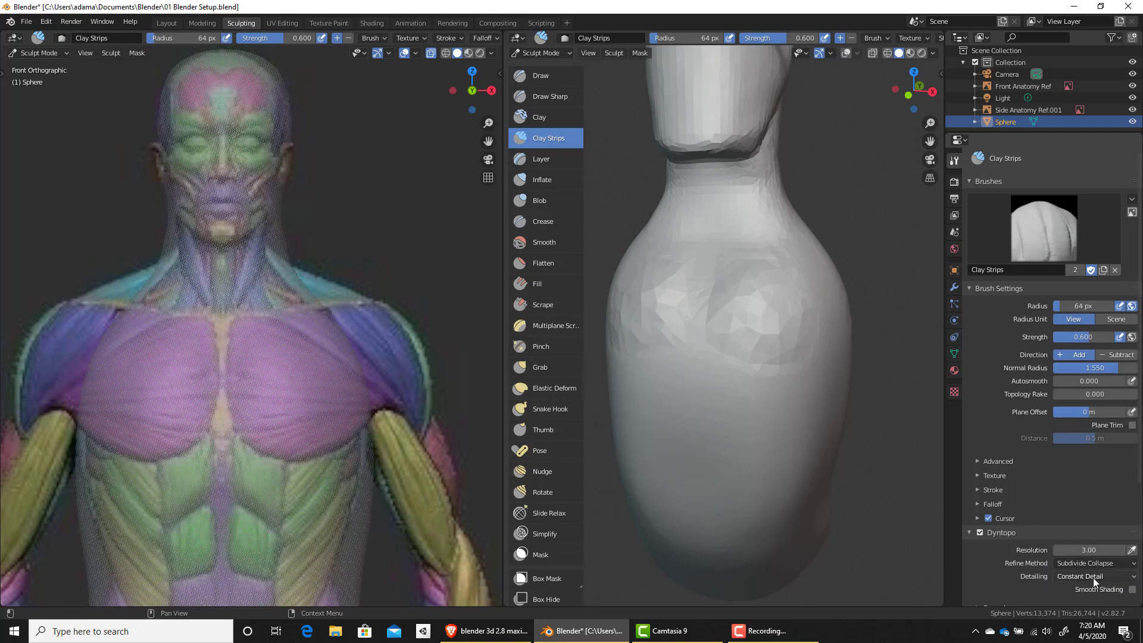
{"action": "left_click", "coordinate": [1078, 546]}
{"action": "left_click_drag", "start_coordinate": [747, 331], "coordinate": [716, 330]}
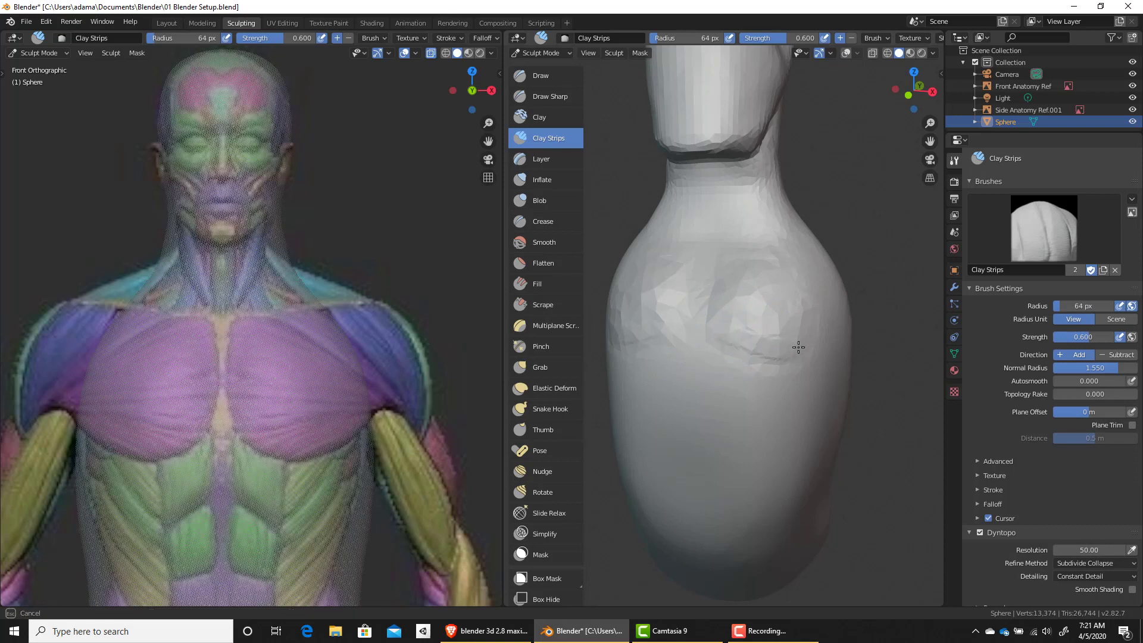
{"action": "left_click_drag", "start_coordinate": [801, 345], "coordinate": [813, 341]}
{"action": "mouse_move", "coordinate": [719, 306]}
{"action": "left_mouse_down"}
{"action": "mouse_move", "coordinate": [798, 312]}
{"action": "mouse_move", "coordinate": [722, 288]}
{"action": "mouse_move", "coordinate": [786, 270]}
{"action": "mouse_move", "coordinate": [742, 276]}
{"action": "mouse_move", "coordinate": [798, 354]}
{"action": "mouse_move", "coordinate": [744, 330]}
{"action": "left_mouse_up"}
Step: Undo the last chest strokes and set the Dyntopo resolution to 30.00
{"action": "key", "text": "ctrl+z"}
{"action": "key", "text": "ctrl+z"}
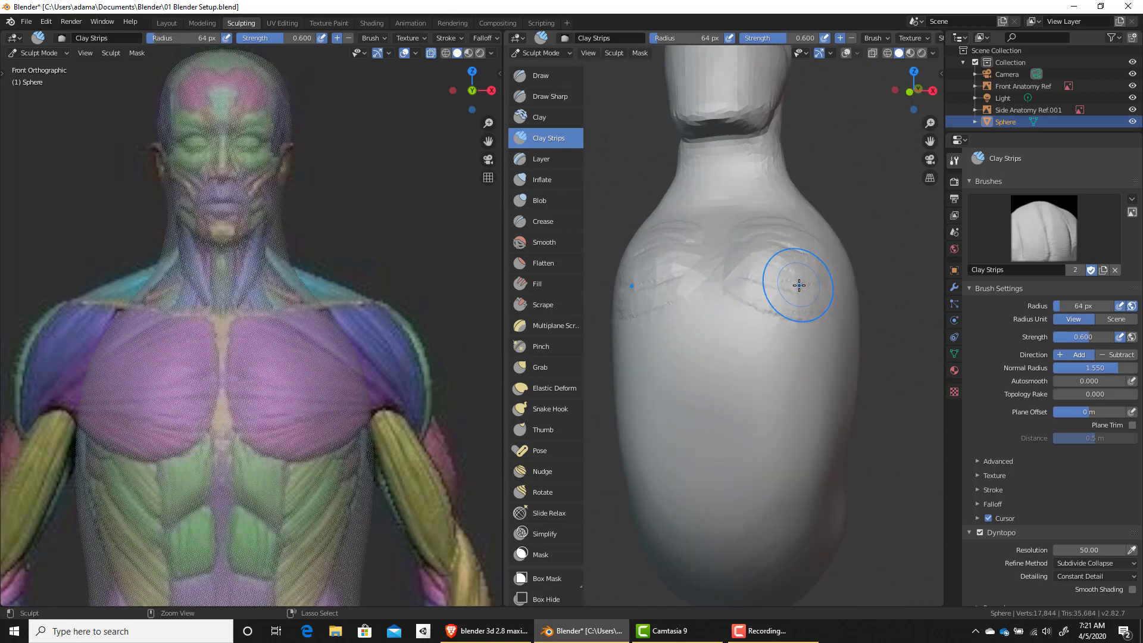
{"action": "key", "text": "ctrl+z"}
{"action": "left_click", "coordinate": [1099, 549]}
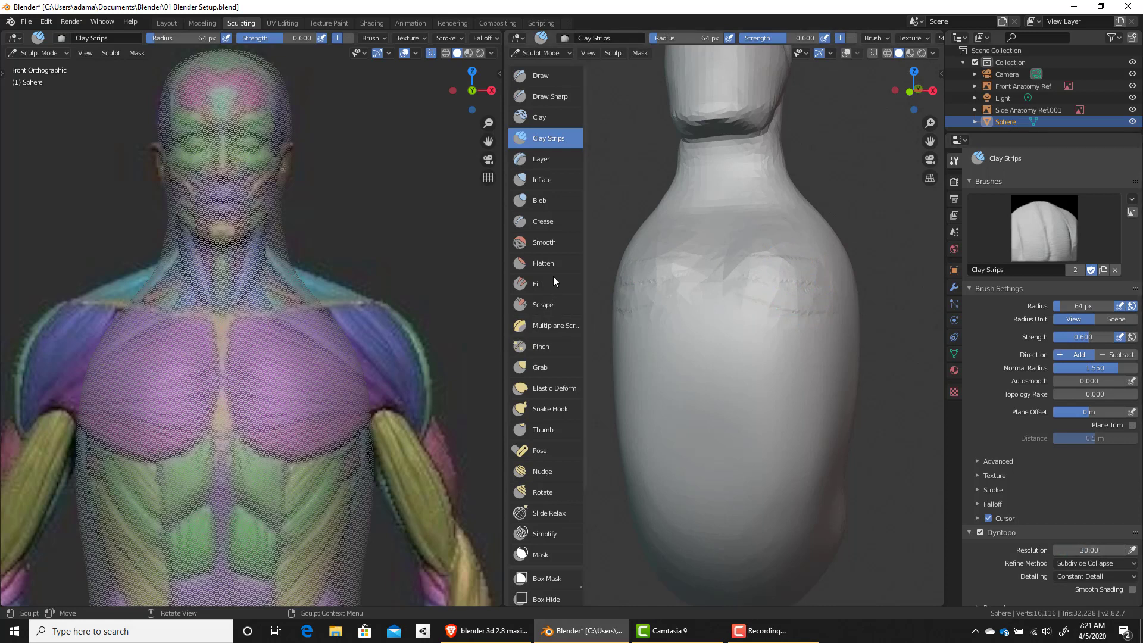
{"action": "middle_click_drag", "start_coordinate": [700, 306], "coordinate": [674, 322]}
{"action": "left_click", "coordinate": [1112, 563]}
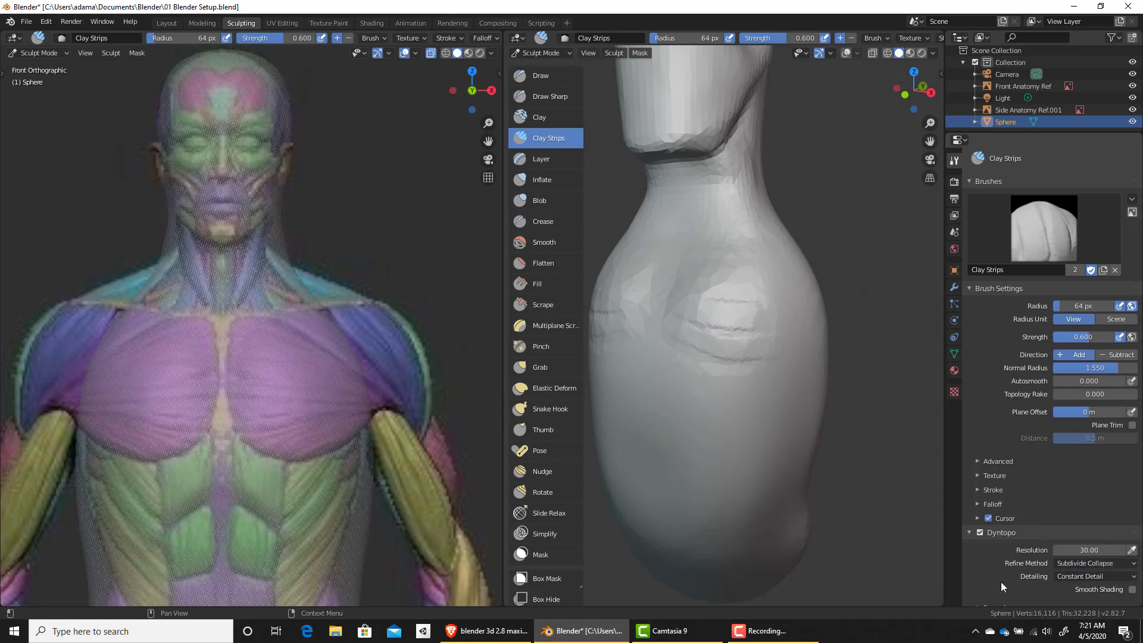
{"action": "middle_click_drag", "start_coordinate": [690, 296], "coordinate": [764, 321], "text": "shift"}
Step: Reduce the brush radius to 15 px and switch to the Draw brush
{"action": "middle_click_drag", "start_coordinate": [260, 365], "coordinate": [268, 270], "text": "shift"}
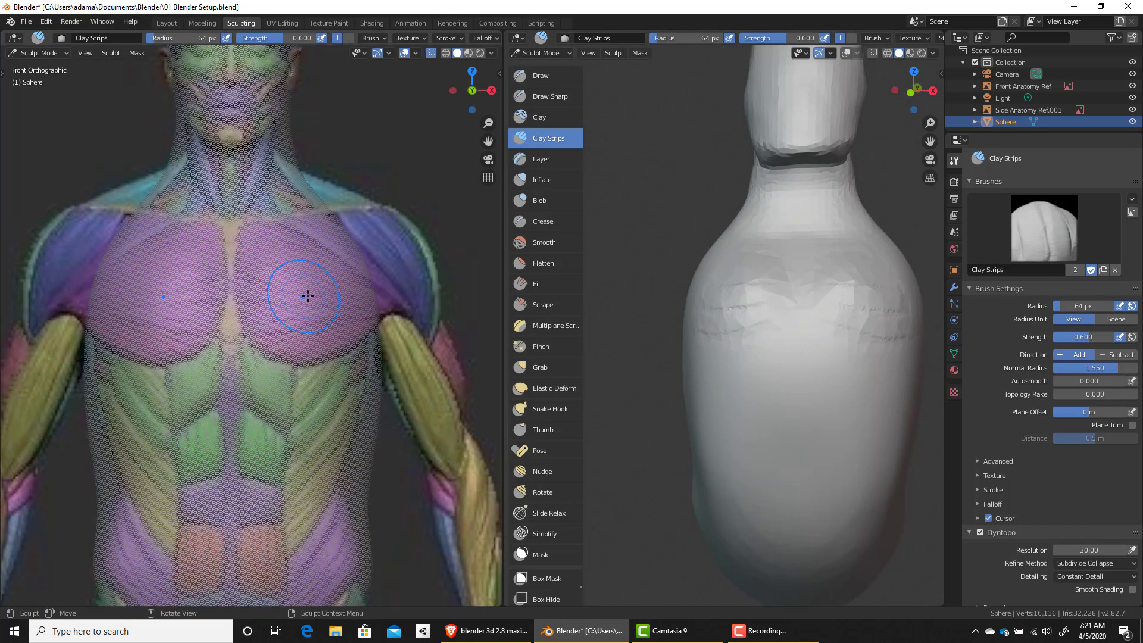
{"action": "key", "text": "f"}
{"action": "left_click", "coordinate": [316, 289]}
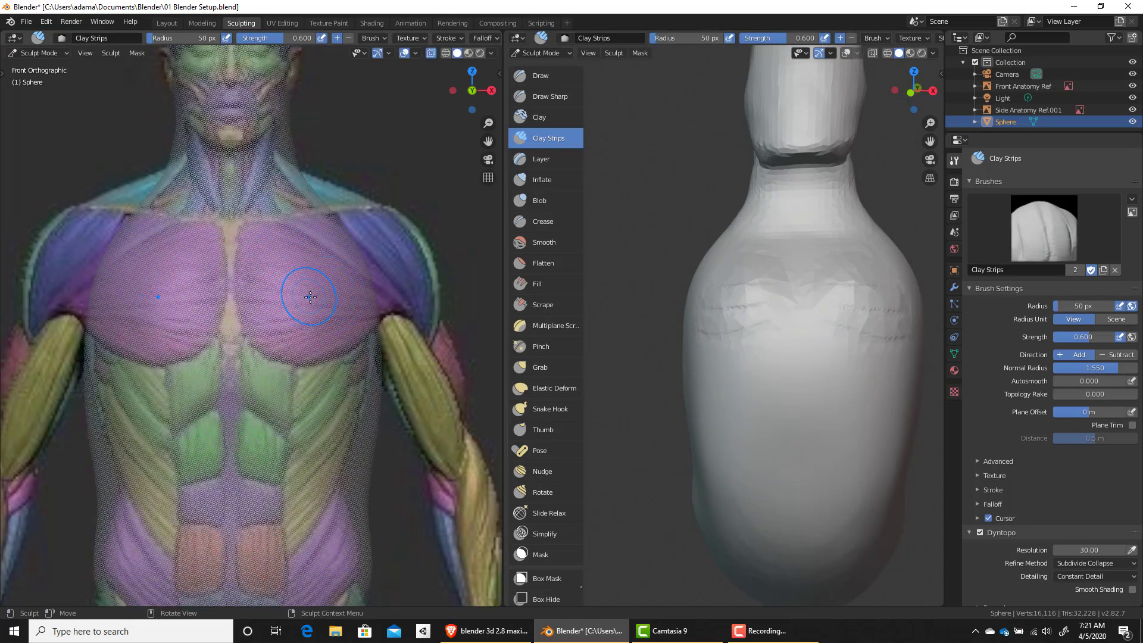
{"action": "key", "text": "f"}
{"action": "left_click", "coordinate": [307, 260]}
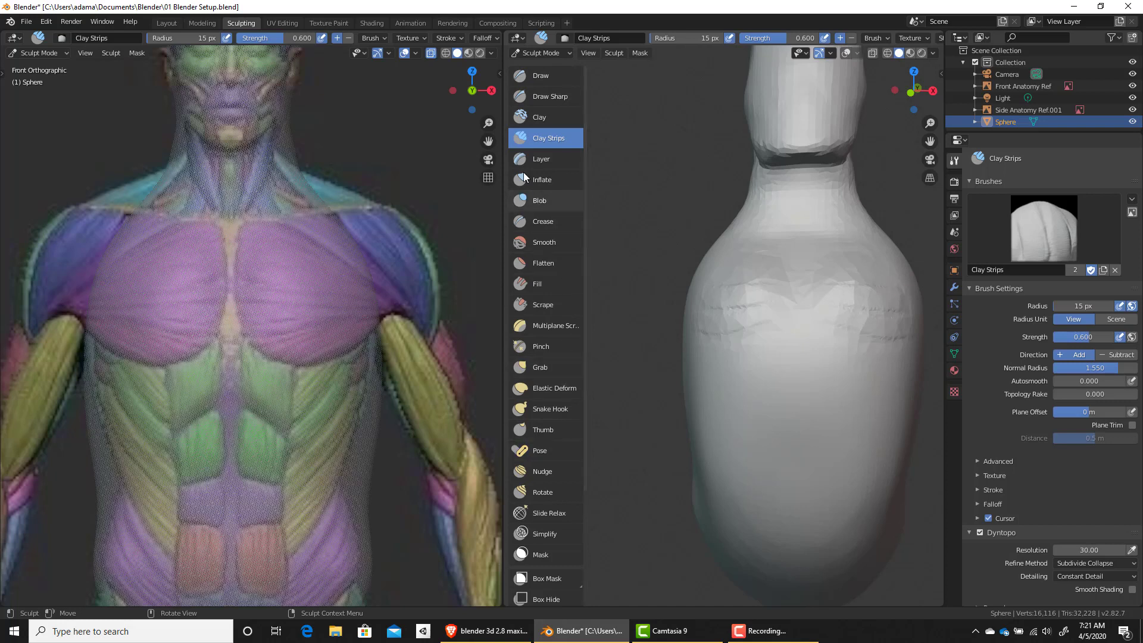
{"action": "left_click", "coordinate": [531, 75]}
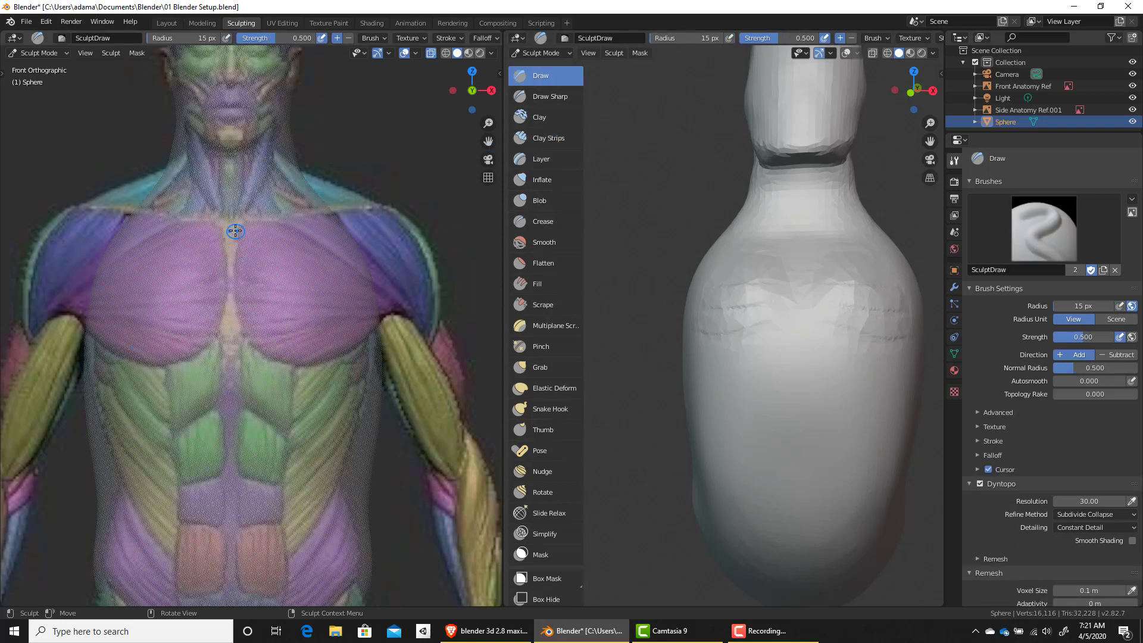
{"action": "left_click_drag", "start_coordinate": [235, 230], "coordinate": [235, 283]}
{"action": "left_click_drag", "start_coordinate": [308, 374], "coordinate": [351, 365]}
{"action": "mouse_move", "coordinate": [271, 370]}
{"action": "left_mouse_down"}
{"action": "mouse_move", "coordinate": [339, 359]}
{"action": "mouse_move", "coordinate": [372, 327]}
{"action": "left_mouse_up"}
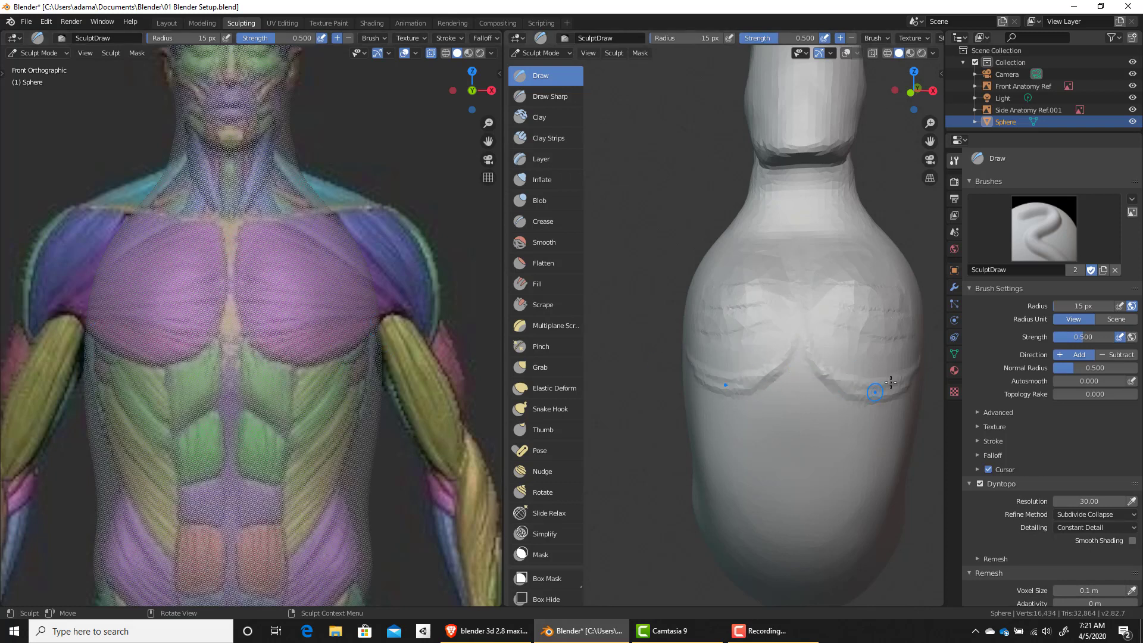
{"action": "key", "text": "ctrl+z"}
{"action": "key", "text": "ctrl+z"}
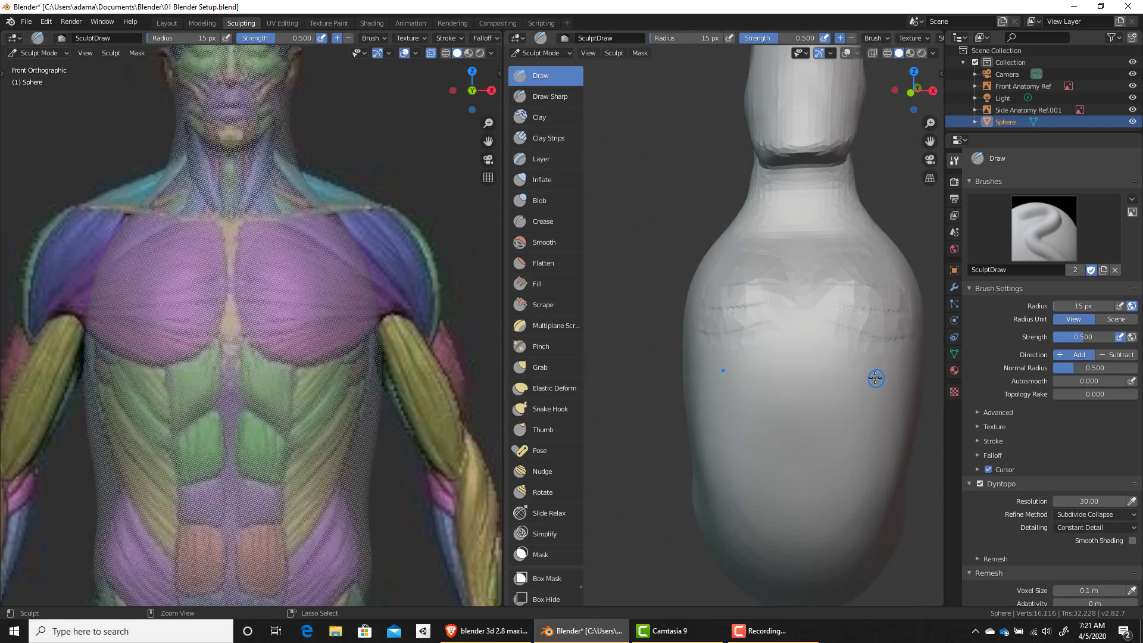
Step: Trace the sternum line and the lower edges of the pectorals over the front reference with the Draw brush
{"action": "mouse_move", "coordinate": [233, 230]}
{"action": "left_mouse_down"}
{"action": "mouse_move", "coordinate": [238, 333]}
{"action": "mouse_move", "coordinate": [265, 351]}
{"action": "mouse_move", "coordinate": [338, 353]}
{"action": "mouse_move", "coordinate": [341, 429]}
{"action": "left_mouse_up"}
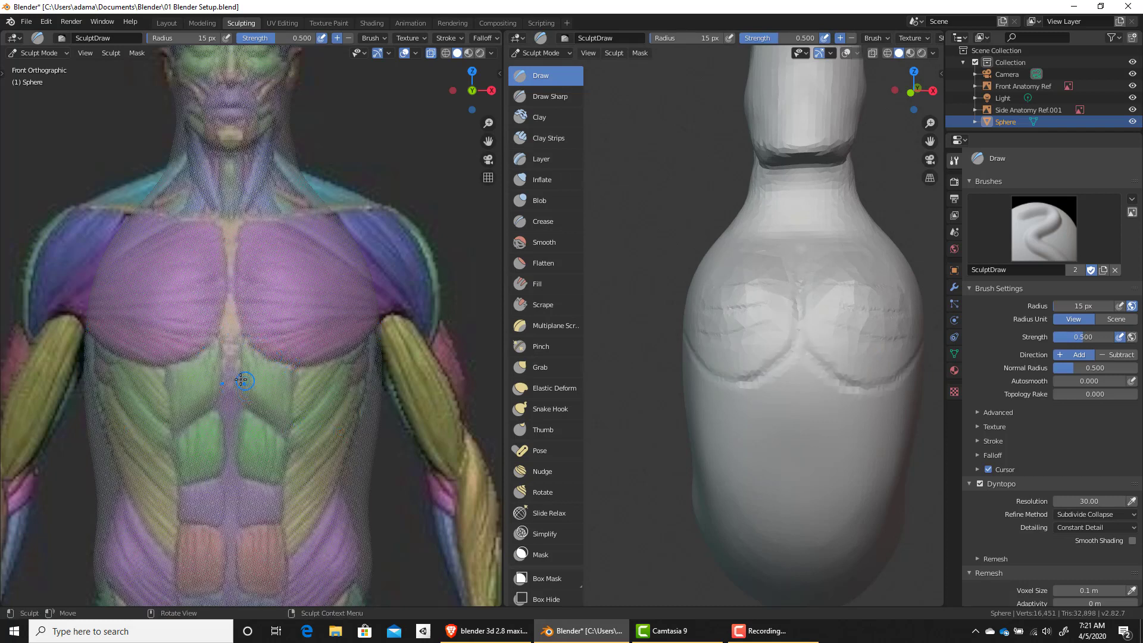
{"action": "key", "text": "KP_3"}
{"action": "key", "text": "KP_1"}
{"action": "left_click", "coordinate": [337, 358]}
Step: Trace the outer edges and horizontal divisions of the abdominal muscles over the front reference
{"action": "scroll", "coordinate": [337, 359], "scroll_direction": "up", "scroll_amount": 2}
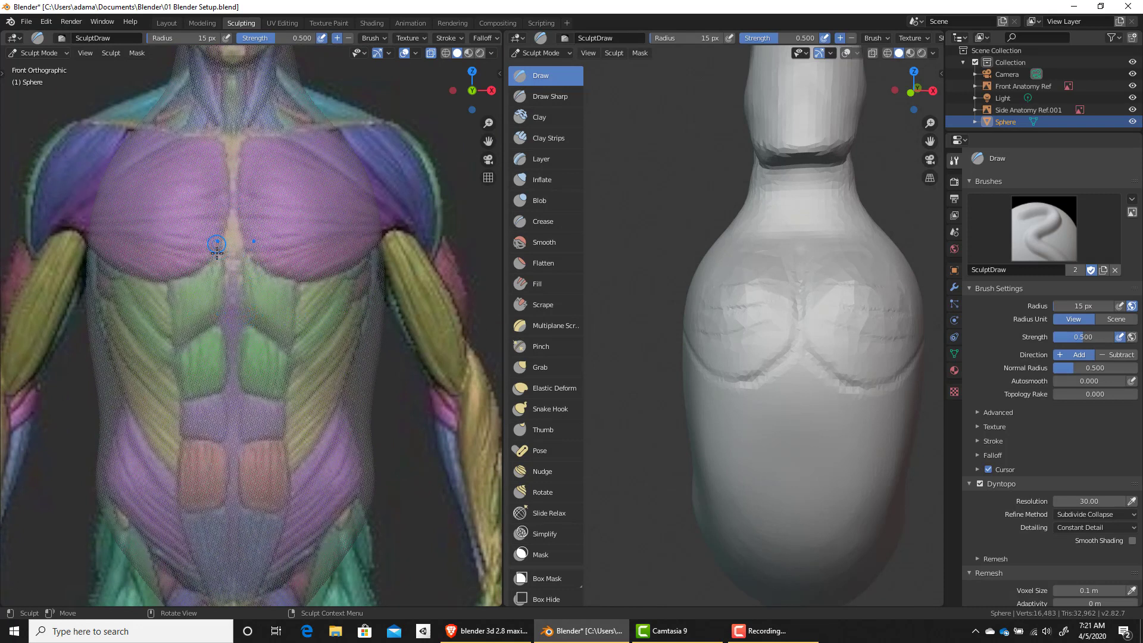
{"action": "left_click_drag", "start_coordinate": [270, 294], "coordinate": [297, 303]}
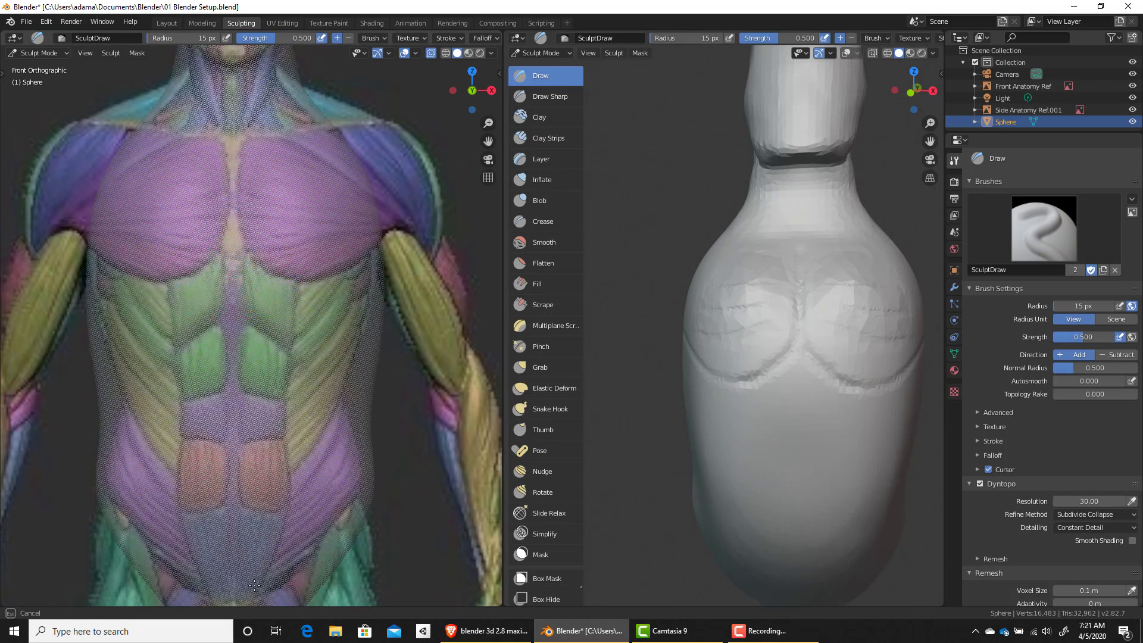
{"action": "mouse_move", "coordinate": [253, 589]}
{"action": "left_mouse_down"}
{"action": "mouse_move", "coordinate": [247, 326]}
{"action": "mouse_move", "coordinate": [288, 353]}
{"action": "left_mouse_up"}
{"action": "left_click_drag", "start_coordinate": [190, 402], "coordinate": [284, 400]}
{"action": "left_click_drag", "start_coordinate": [244, 454], "coordinate": [284, 444]}
{"action": "left_click_drag", "start_coordinate": [241, 508], "coordinate": [278, 500]}
Step: Add Draw strokes along the abdomen's centre line between the left and right abdominal muscles
{"action": "middle_click_drag", "start_coordinate": [218, 428], "coordinate": [235, 367], "text": "shift"}
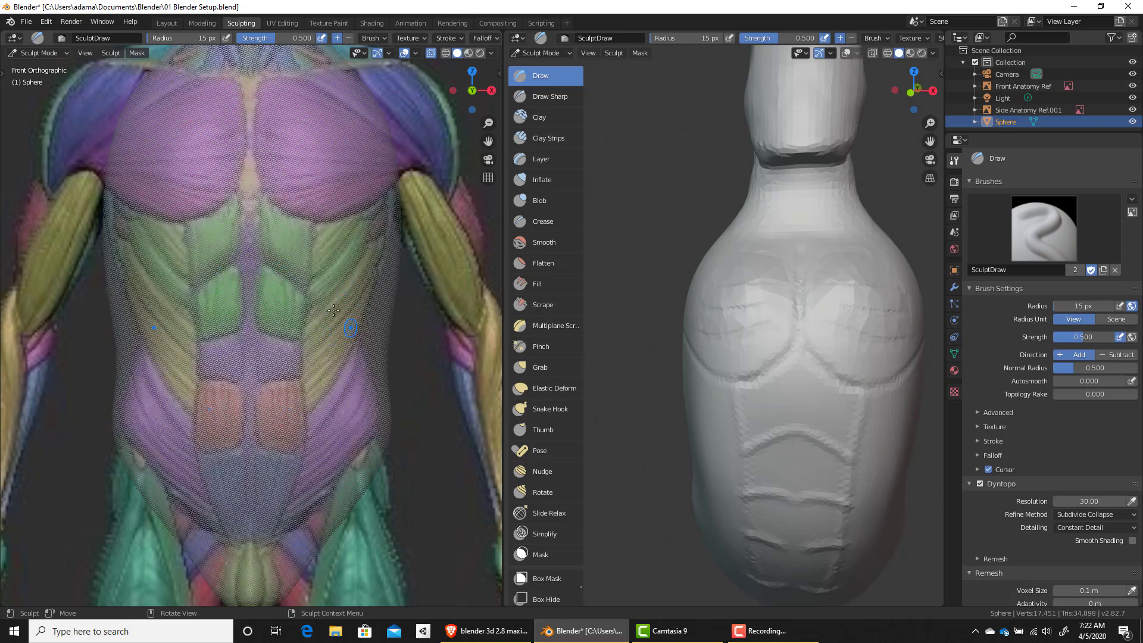
{"action": "left_click_drag", "start_coordinate": [254, 205], "coordinate": [254, 221]}
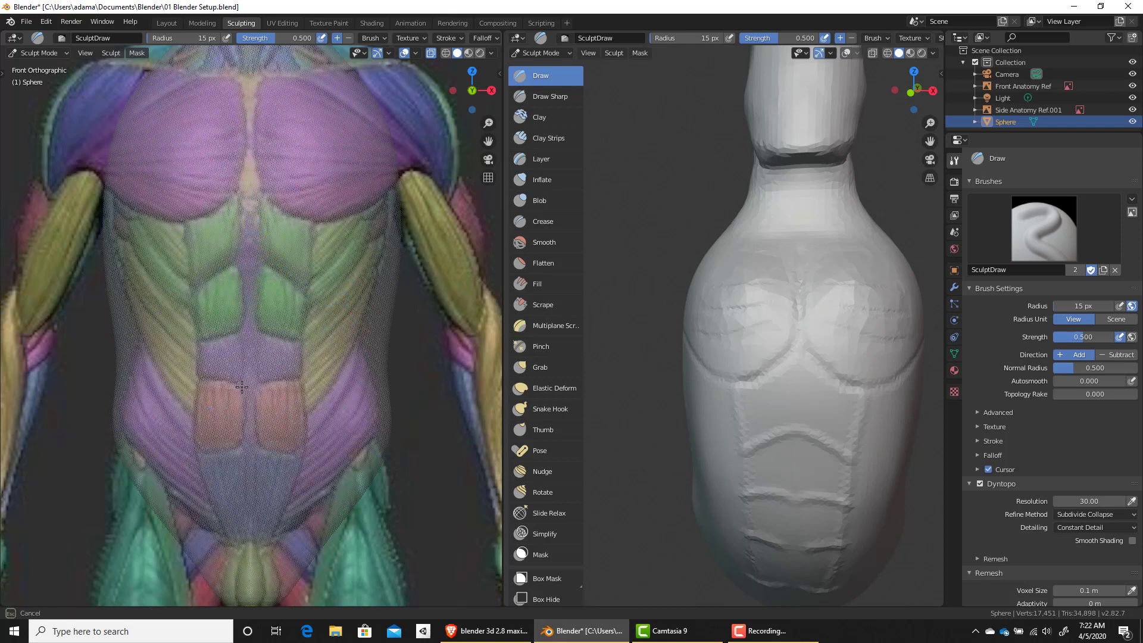
{"action": "left_click_drag", "start_coordinate": [249, 404], "coordinate": [244, 465]}
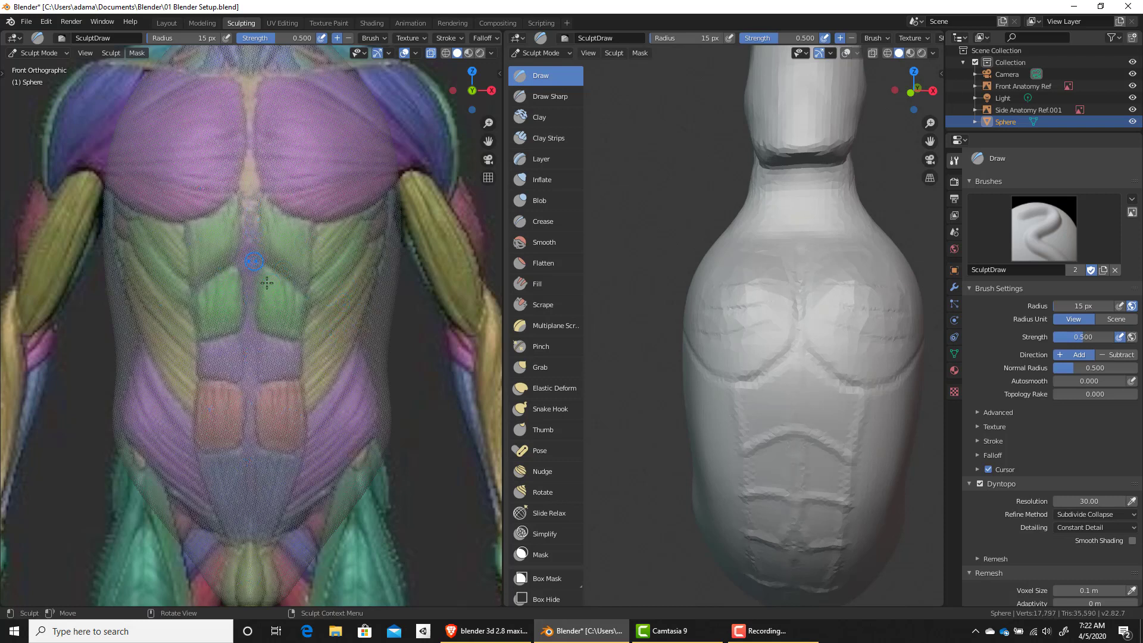
{"action": "mouse_move", "coordinate": [231, 270]}
{"action": "left_mouse_down"}
{"action": "mouse_move", "coordinate": [247, 280]}
{"action": "mouse_move", "coordinate": [222, 212]}
{"action": "left_mouse_up"}
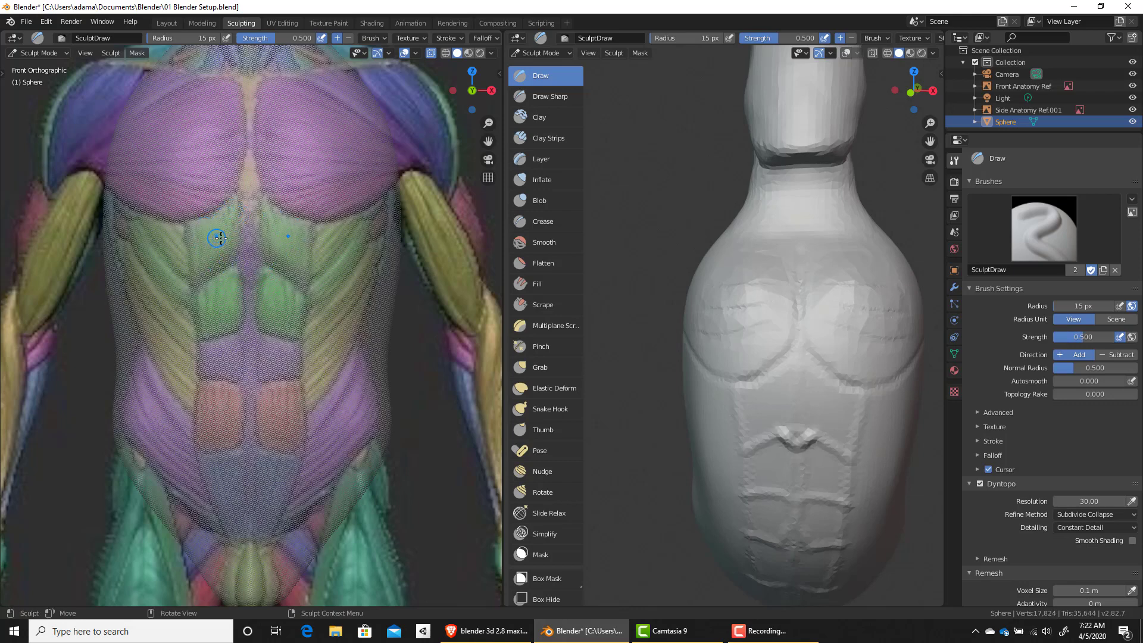
Step: Inspect the guide lines around the side of the torso and switch the reference view to the right side
{"action": "middle_click_drag", "start_coordinate": [283, 244], "coordinate": [274, 287]}
{"action": "left_click_drag", "start_coordinate": [377, 328], "coordinate": [380, 330]}
{"action": "middle_click_drag", "start_coordinate": [380, 330], "coordinate": [380, 330]}
{"action": "middle_click_drag", "start_coordinate": [837, 324], "coordinate": [729, 239]}
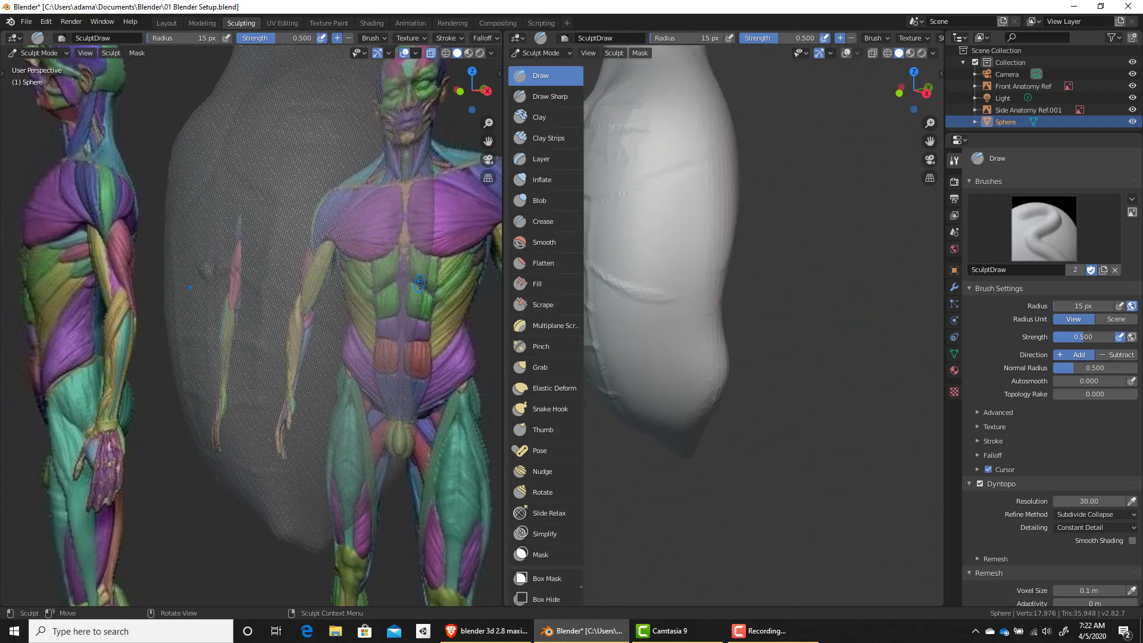
{"action": "key", "text": "Up"}
{"action": "key", "text": "KP_3"}
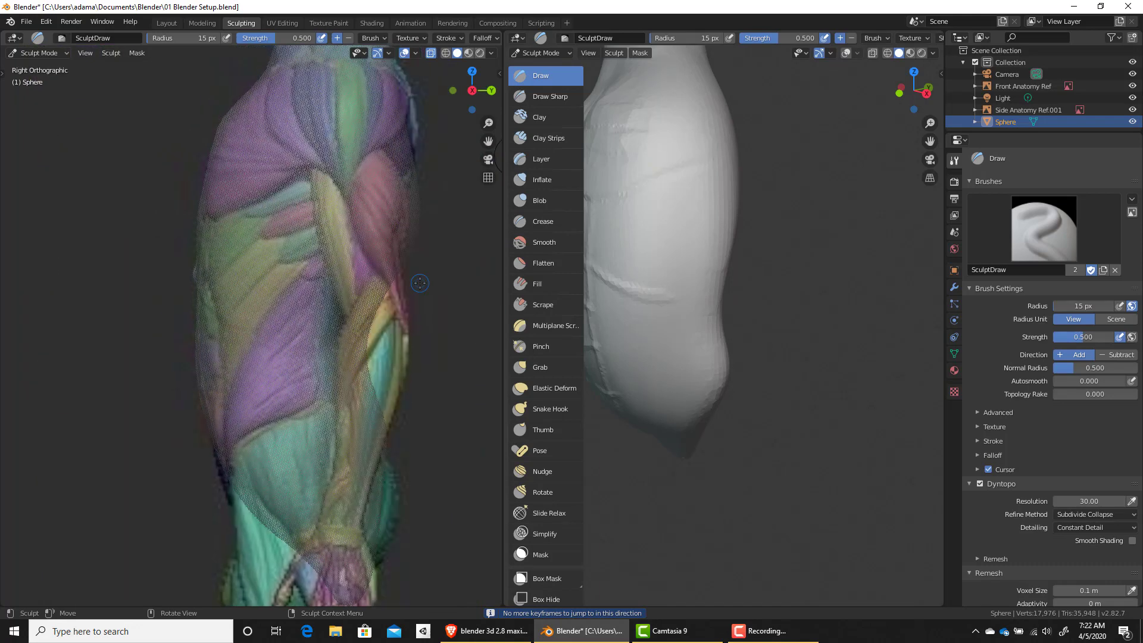
Step: Trace the lower ribcage and back muscle edges from the side around to the back with the Draw brush
{"action": "mouse_move", "coordinate": [209, 292]}
{"action": "left_mouse_down"}
{"action": "mouse_move", "coordinate": [235, 329]}
{"action": "mouse_move", "coordinate": [331, 301]}
{"action": "mouse_move", "coordinate": [363, 277]}
{"action": "left_mouse_up"}
{"action": "middle_click_drag", "start_coordinate": [641, 148], "coordinate": [665, 281]}
{"action": "left_click_drag", "start_coordinate": [700, 238], "coordinate": [654, 288]}
{"action": "middle_click_drag", "start_coordinate": [727, 219], "coordinate": [681, 242]}
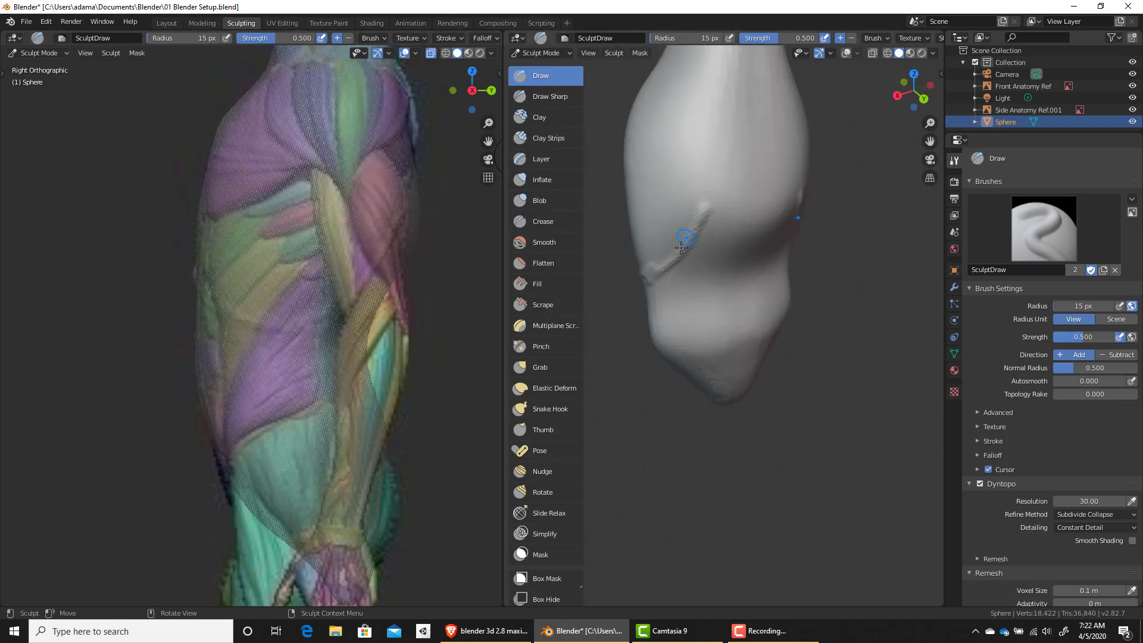
{"action": "left_click_drag", "start_coordinate": [702, 232], "coordinate": [740, 195]}
{"action": "mouse_move", "coordinate": [657, 273]}
{"action": "left_mouse_down"}
{"action": "mouse_move", "coordinate": [761, 186]}
{"action": "mouse_move", "coordinate": [658, 260]}
{"action": "left_mouse_up"}
{"action": "mouse_move", "coordinate": [659, 260]}
{"action": "middle_mouse_down"}
{"action": "mouse_move", "coordinate": [777, 355]}
{"action": "mouse_move", "coordinate": [774, 313]}
{"action": "mouse_move", "coordinate": [712, 277]}
{"action": "mouse_move", "coordinate": [716, 307]}
{"action": "mouse_move", "coordinate": [724, 256]}
{"action": "middle_mouse_up"}
{"action": "scroll", "coordinate": [777, 355], "scroll_direction": "down", "scroll_amount": 2}
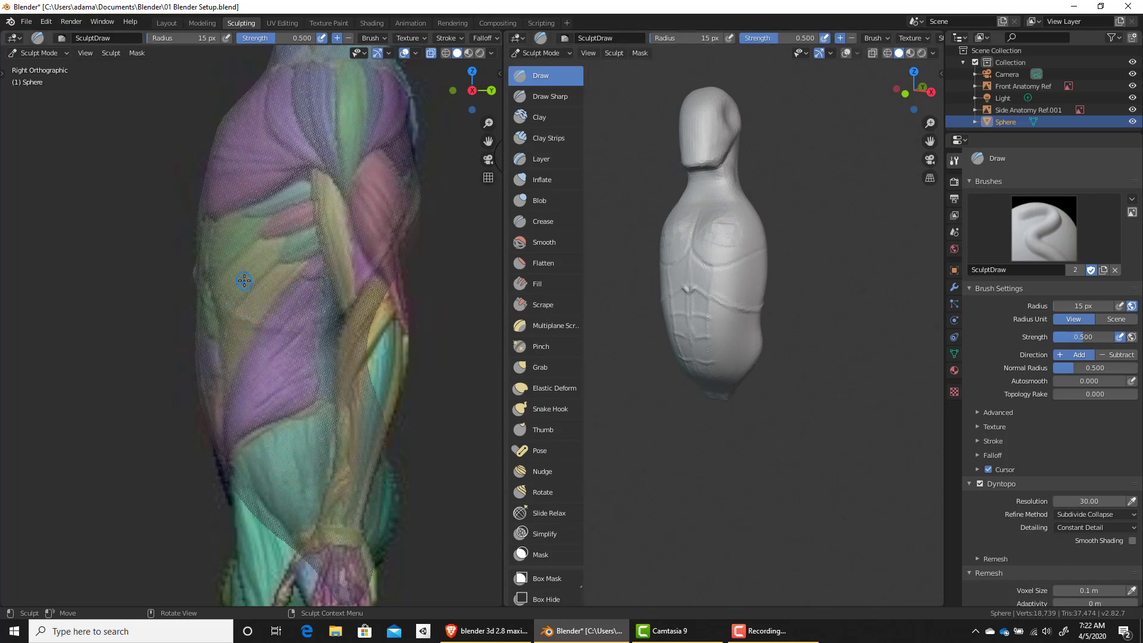
Step: Use the Grab brush at a 153 px radius to fit the waist and hips to the front anatomy reference
{"action": "key", "text": "KP_1"}
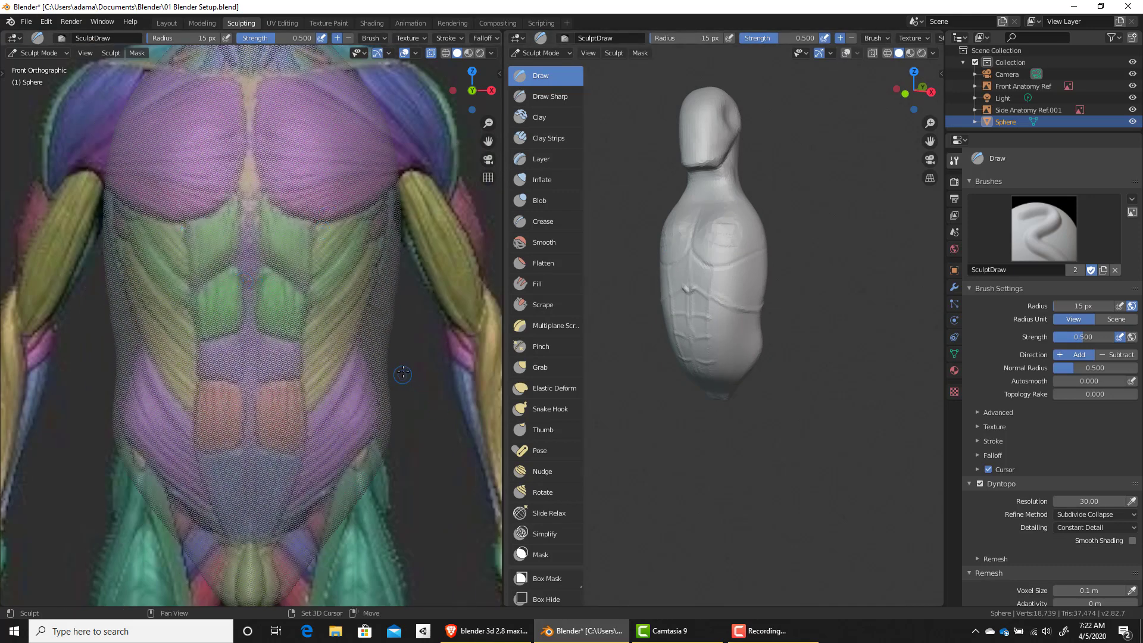
{"action": "key", "text": "shift+space"}
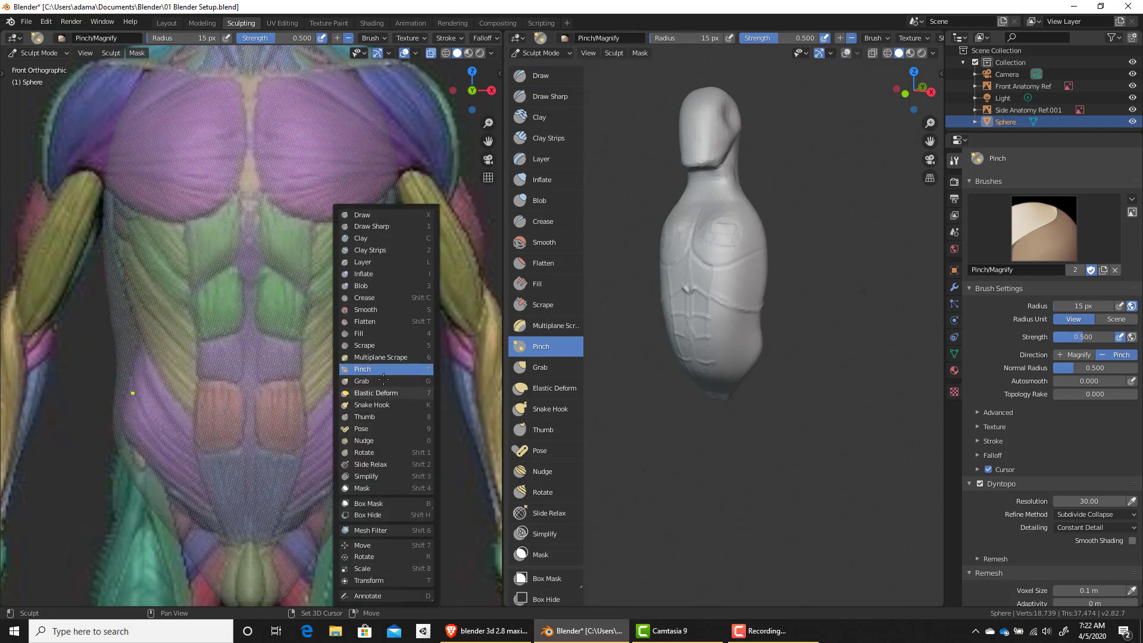
{"action": "key", "text": "g"}
{"action": "key", "text": "f"}
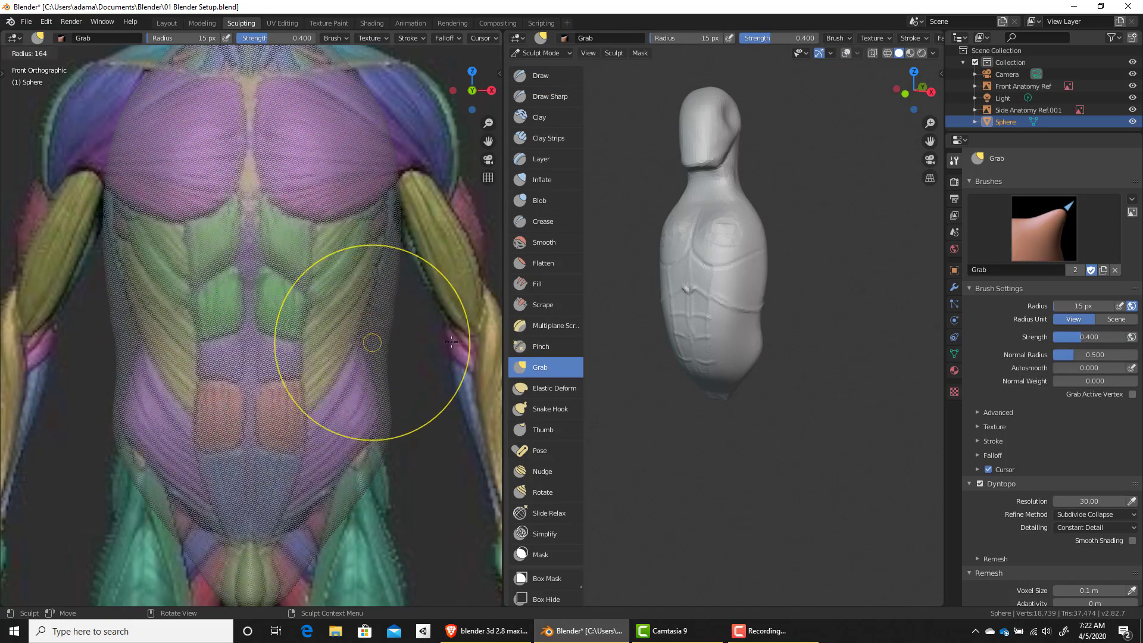
{"action": "left_click_drag", "start_coordinate": [381, 350], "coordinate": [379, 249]}
{"action": "left_click_drag", "start_coordinate": [388, 429], "coordinate": [372, 429]}
{"action": "mouse_move", "coordinate": [368, 450]}
{"action": "left_mouse_down"}
{"action": "mouse_move", "coordinate": [344, 535]}
{"action": "mouse_move", "coordinate": [319, 476]}
{"action": "left_mouse_up"}
{"action": "left_click_drag", "start_coordinate": [322, 481], "coordinate": [353, 478]}
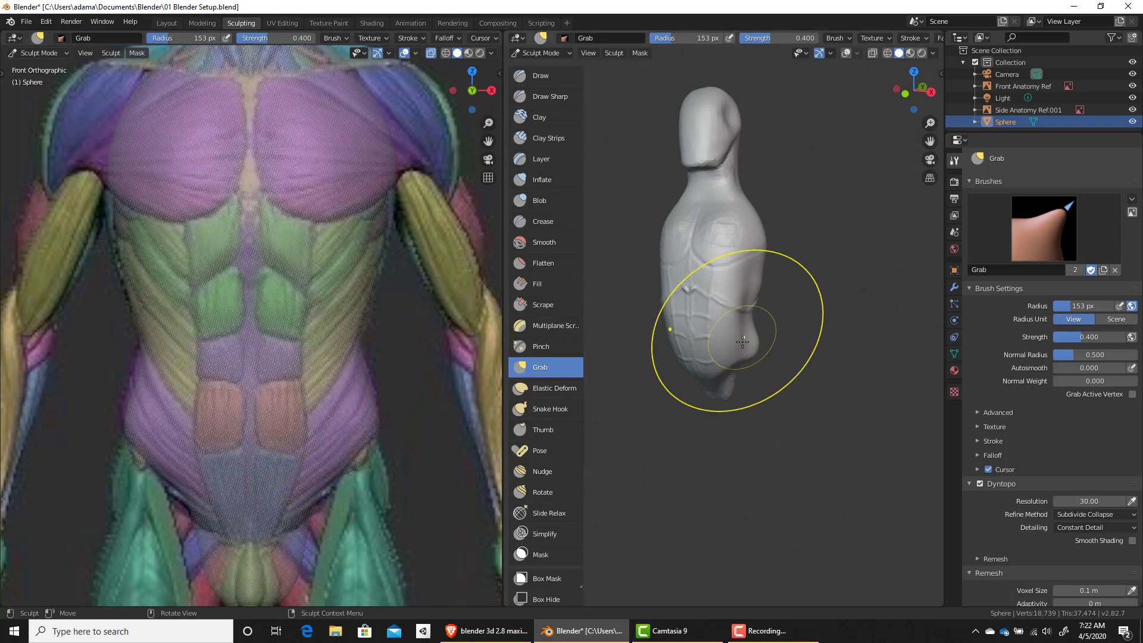
Step: Resize the Grab brush and reshape the hips and pelvis from the side and back
{"action": "middle_click_drag", "start_coordinate": [740, 349], "coordinate": [709, 381]}
{"action": "key", "text": "f"}
{"action": "left_click", "coordinate": [690, 364]}
{"action": "left_click_drag", "start_coordinate": [706, 382], "coordinate": [681, 377]}
{"action": "middle_click_drag", "start_coordinate": [717, 369], "coordinate": [675, 348]}
{"action": "left_click_drag", "start_coordinate": [721, 364], "coordinate": [733, 363]}
{"action": "mouse_move", "coordinate": [733, 363]}
{"action": "left_mouse_down"}
{"action": "mouse_move", "coordinate": [738, 396]}
{"action": "mouse_move", "coordinate": [722, 369]}
{"action": "left_mouse_up"}
{"action": "mouse_move", "coordinate": [722, 368]}
{"action": "middle_mouse_down"}
{"action": "mouse_move", "coordinate": [661, 348]}
{"action": "mouse_move", "coordinate": [715, 276]}
{"action": "middle_mouse_up"}
Step: Build up the pectorals over the front reference with the Clay Strips brush at a 58 px radius
{"action": "left_click", "coordinate": [547, 138]}
{"action": "middle_click_drag", "start_coordinate": [315, 149], "coordinate": [319, 197], "text": "shift"}
{"action": "key", "text": "f"}
{"action": "left_click", "coordinate": [310, 206]}
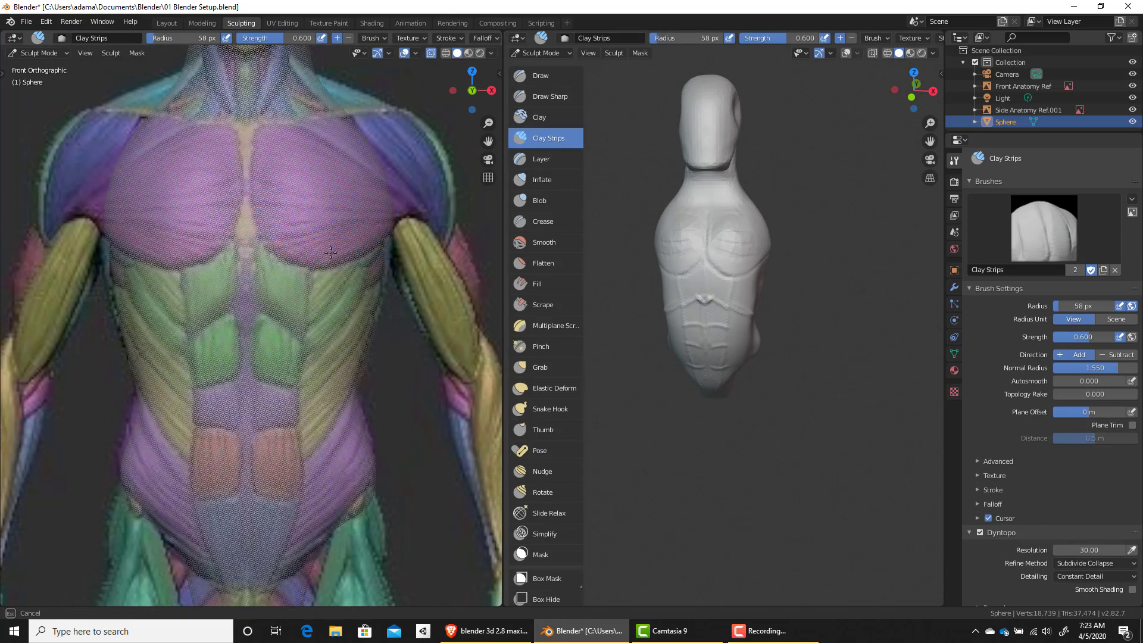
{"action": "mouse_move", "coordinate": [328, 237]}
{"action": "left_mouse_down"}
{"action": "mouse_move", "coordinate": [275, 212]}
{"action": "mouse_move", "coordinate": [322, 179]}
{"action": "mouse_move", "coordinate": [294, 139]}
{"action": "mouse_move", "coordinate": [265, 156]}
{"action": "left_mouse_up"}
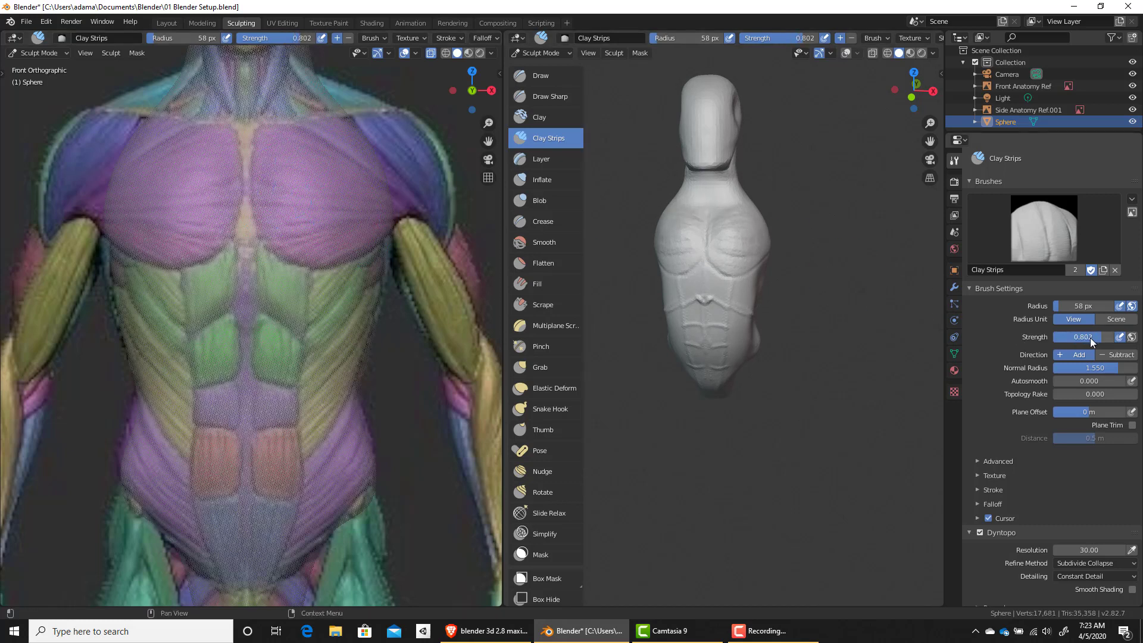
Step: Set the Clay Strips strength to 0.860 and add more strokes across the lower and upper pectorals
{"action": "left_click_drag", "start_coordinate": [1091, 339], "coordinate": [1094, 338]}
{"action": "left_click_drag", "start_coordinate": [262, 223], "coordinate": [352, 228]}
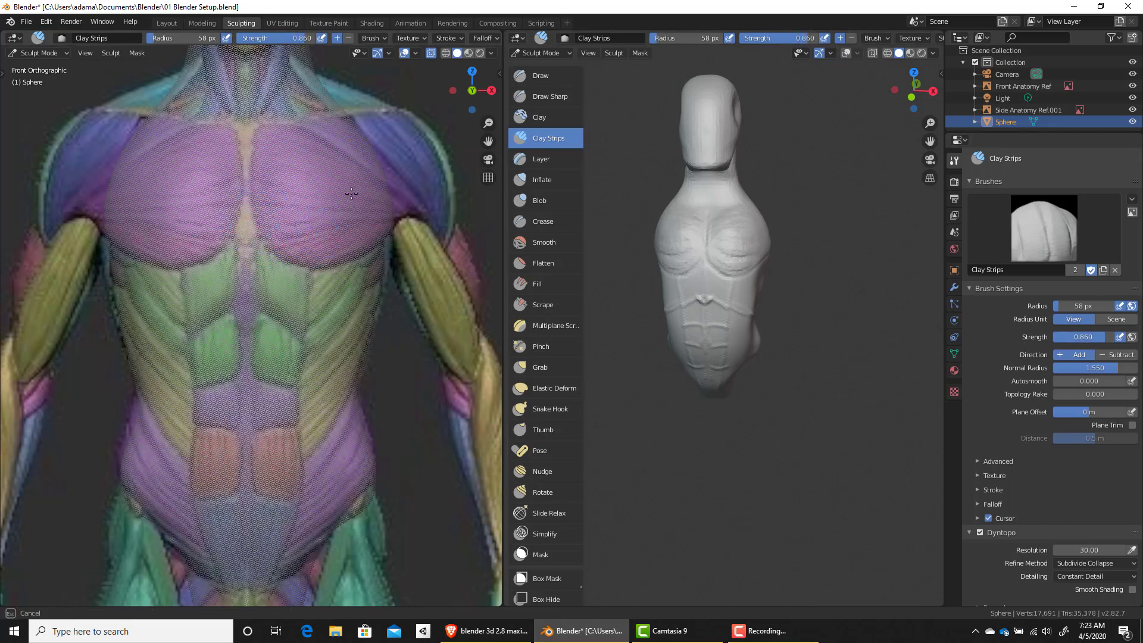
{"action": "left_click_drag", "start_coordinate": [340, 160], "coordinate": [351, 127]}
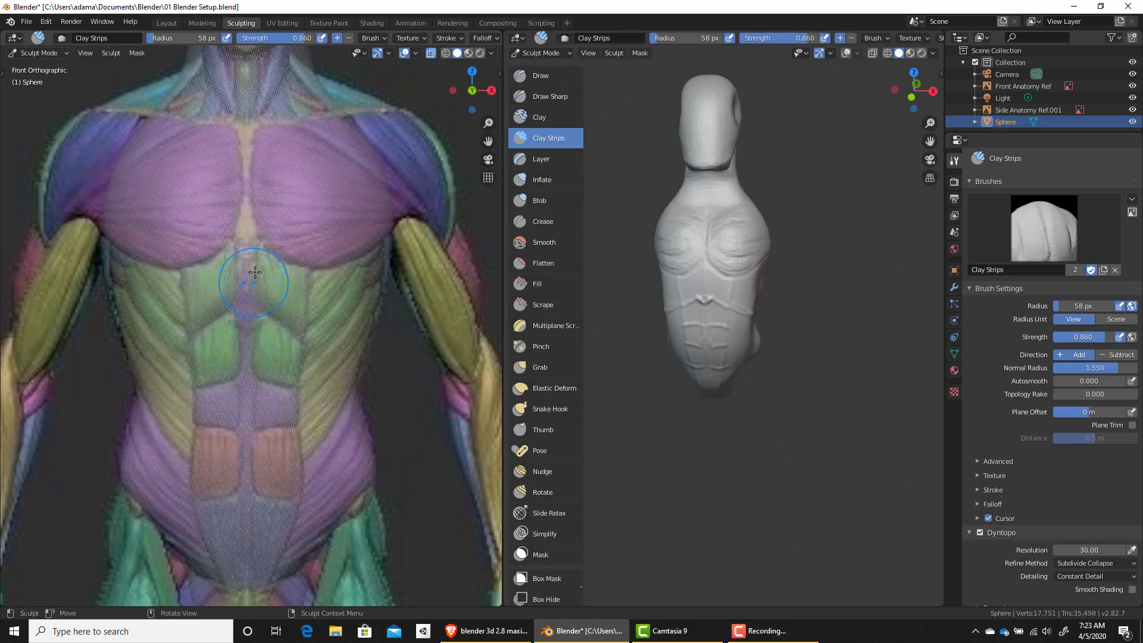
Step: Build up the abdominal muscles with Clay Strips, refining them on the model at a 47 px radius
{"action": "left_click_drag", "start_coordinate": [256, 266], "coordinate": [275, 267]}
{"action": "left_click_drag", "start_coordinate": [295, 305], "coordinate": [344, 291]}
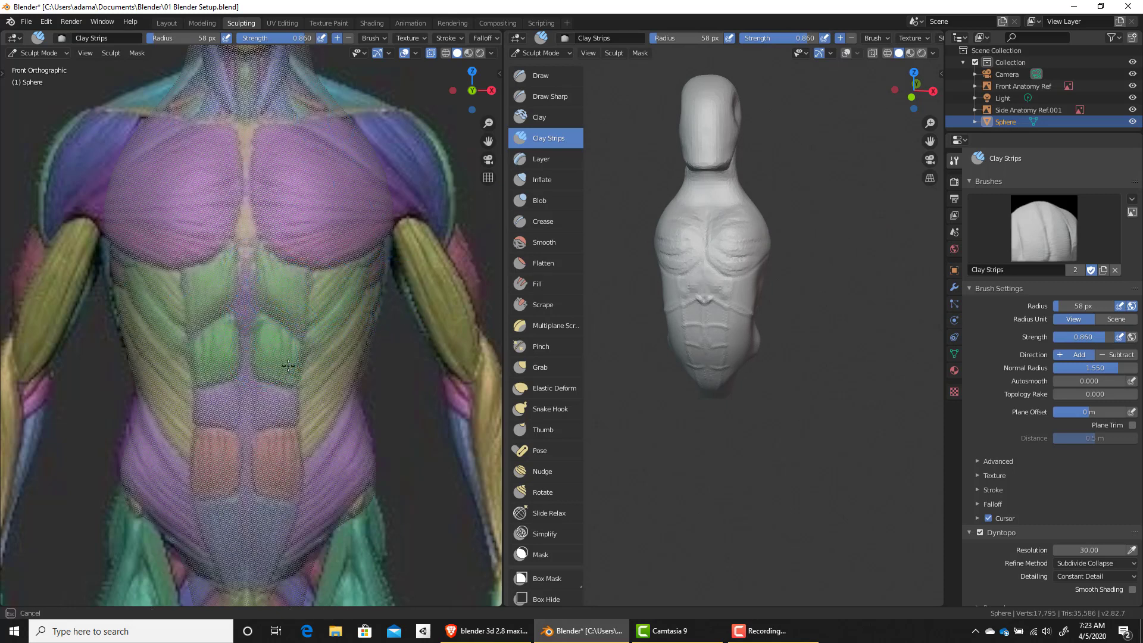
{"action": "mouse_move", "coordinate": [740, 205]}
{"action": "middle_mouse_down"}
{"action": "mouse_move", "coordinate": [730, 342]}
{"action": "mouse_move", "coordinate": [740, 301]}
{"action": "mouse_move", "coordinate": [807, 274]}
{"action": "mouse_move", "coordinate": [763, 265]}
{"action": "middle_mouse_up"}
{"action": "key", "text": "f"}
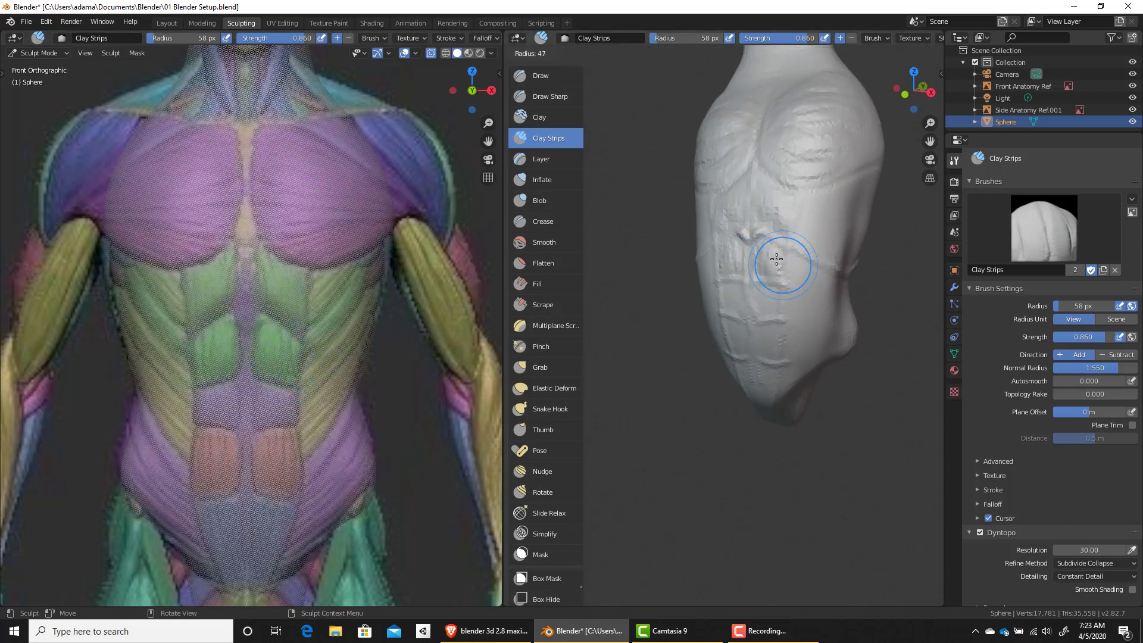
{"action": "left_click_drag", "start_coordinate": [764, 250], "coordinate": [781, 274]}
{"action": "mouse_move", "coordinate": [764, 316]}
{"action": "left_mouse_down"}
{"action": "mouse_move", "coordinate": [757, 322]}
{"action": "mouse_move", "coordinate": [774, 288]}
{"action": "mouse_move", "coordinate": [777, 312]}
{"action": "left_mouse_up"}
{"action": "left_click_drag", "start_coordinate": [760, 356], "coordinate": [779, 322]}
Step: Layer Clay Strips strokes over the outer chest and the ribs along the side of the torso
{"action": "middle_click_drag", "start_coordinate": [787, 285], "coordinate": [727, 280]}
{"action": "mouse_move", "coordinate": [751, 169]}
{"action": "left_mouse_down"}
{"action": "mouse_move", "coordinate": [764, 185]}
{"action": "mouse_move", "coordinate": [850, 129]}
{"action": "left_mouse_up"}
{"action": "mouse_move", "coordinate": [753, 212]}
{"action": "left_mouse_down"}
{"action": "mouse_move", "coordinate": [760, 248]}
{"action": "mouse_move", "coordinate": [822, 262]}
{"action": "mouse_move", "coordinate": [846, 238]}
{"action": "left_mouse_up"}
{"action": "middle_click_drag", "start_coordinate": [846, 238], "coordinate": [766, 247]}
{"action": "middle_click_drag", "start_coordinate": [704, 276], "coordinate": [740, 305]}
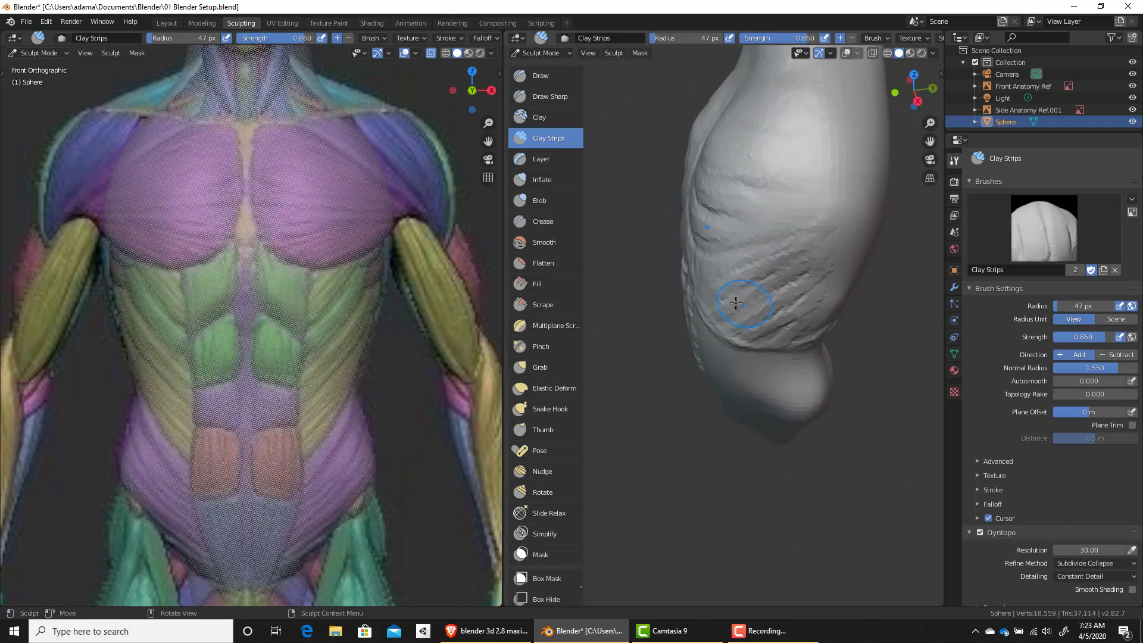
{"action": "mouse_move", "coordinate": [740, 305]}
{"action": "left_mouse_down"}
{"action": "mouse_move", "coordinate": [768, 335]}
{"action": "mouse_move", "coordinate": [755, 313]}
{"action": "left_mouse_up"}
{"action": "mouse_move", "coordinate": [755, 312]}
{"action": "middle_mouse_down"}
{"action": "mouse_move", "coordinate": [783, 251]}
{"action": "mouse_move", "coordinate": [749, 315]}
{"action": "mouse_move", "coordinate": [764, 357]}
{"action": "mouse_move", "coordinate": [732, 294]}
{"action": "middle_mouse_up"}
{"action": "left_click_drag", "start_coordinate": [717, 264], "coordinate": [781, 348]}
{"action": "mouse_move", "coordinate": [719, 242]}
{"action": "left_mouse_down"}
{"action": "mouse_move", "coordinate": [763, 320]}
{"action": "mouse_move", "coordinate": [809, 280]}
{"action": "left_mouse_up"}
Step: Build up the upper and middle back muscles on both sides of the spine with Clay Strips
{"action": "mouse_move", "coordinate": [809, 280]}
{"action": "middle_mouse_down"}
{"action": "mouse_move", "coordinate": [726, 273]}
{"action": "mouse_move", "coordinate": [720, 296]}
{"action": "mouse_move", "coordinate": [740, 270]}
{"action": "mouse_move", "coordinate": [761, 398]}
{"action": "middle_mouse_up"}
{"action": "mouse_move", "coordinate": [748, 391]}
{"action": "left_mouse_down"}
{"action": "mouse_move", "coordinate": [717, 389]}
{"action": "mouse_move", "coordinate": [730, 380]}
{"action": "mouse_move", "coordinate": [720, 337]}
{"action": "mouse_move", "coordinate": [755, 352]}
{"action": "left_mouse_up"}
{"action": "left_click_drag", "start_coordinate": [763, 311], "coordinate": [742, 228]}
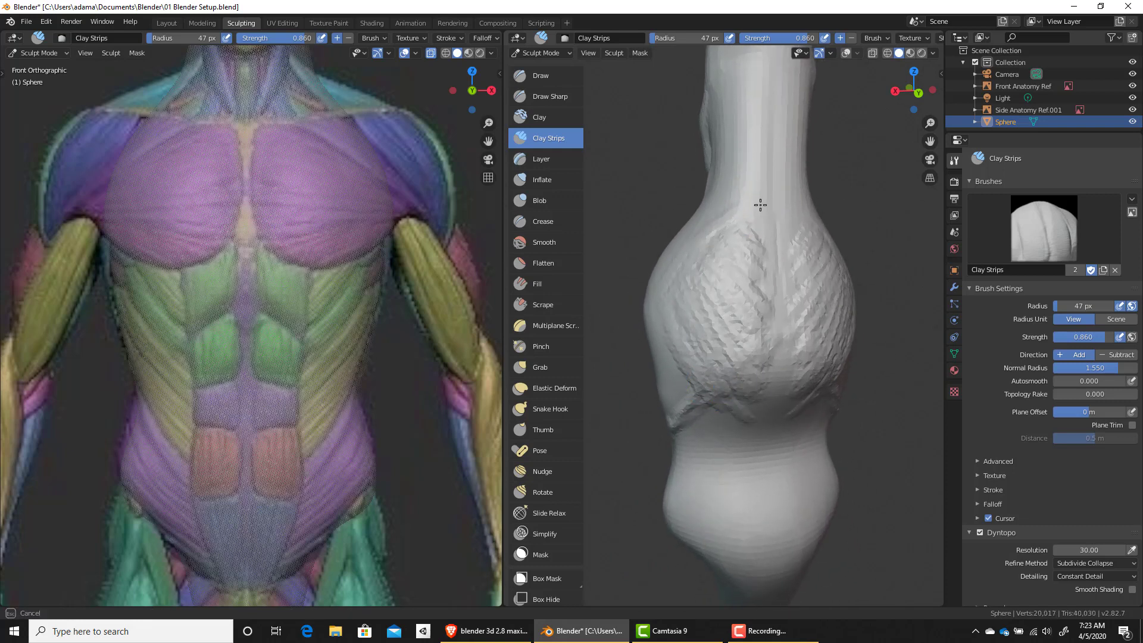
{"action": "left_click_drag", "start_coordinate": [732, 404], "coordinate": [679, 333]}
{"action": "mouse_move", "coordinate": [673, 337]}
{"action": "left_mouse_down"}
{"action": "mouse_move", "coordinate": [714, 392]}
{"action": "mouse_move", "coordinate": [681, 322]}
{"action": "mouse_move", "coordinate": [744, 354]}
{"action": "mouse_move", "coordinate": [749, 387]}
{"action": "left_mouse_up"}
Step: Blend the back muscles into the side of the torso with Clay Strips along the ribcage's lower edge
{"action": "mouse_move", "coordinate": [752, 388]}
{"action": "middle_mouse_down"}
{"action": "mouse_move", "coordinate": [729, 387]}
{"action": "mouse_move", "coordinate": [742, 449]}
{"action": "mouse_move", "coordinate": [798, 414]}
{"action": "mouse_move", "coordinate": [786, 425]}
{"action": "middle_mouse_up"}
{"action": "middle_click_drag", "start_coordinate": [818, 302], "coordinate": [817, 246]}
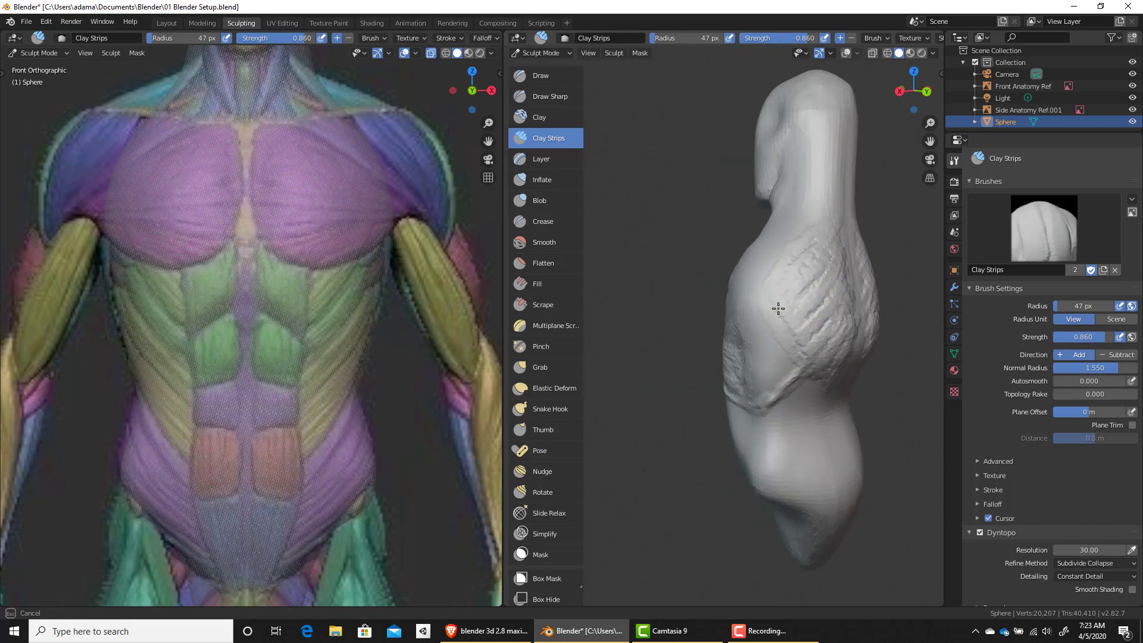
{"action": "left_click_drag", "start_coordinate": [777, 307], "coordinate": [804, 342]}
{"action": "mouse_move", "coordinate": [729, 378]}
{"action": "left_mouse_down"}
{"action": "mouse_move", "coordinate": [750, 373]}
{"action": "mouse_move", "coordinate": [766, 337]}
{"action": "left_mouse_up"}
Step: Build up the obliques between the ribcage and hip with Clay Strips strokes on the side of the waist
{"action": "scroll", "coordinate": [765, 337], "scroll_direction": "down", "scroll_amount": 2}
{"action": "mouse_move", "coordinate": [667, 298]}
{"action": "middle_mouse_down"}
{"action": "mouse_move", "coordinate": [765, 303]}
{"action": "mouse_move", "coordinate": [735, 277]}
{"action": "mouse_move", "coordinate": [794, 303]}
{"action": "mouse_move", "coordinate": [768, 352]}
{"action": "mouse_move", "coordinate": [762, 291]}
{"action": "mouse_move", "coordinate": [730, 308]}
{"action": "middle_mouse_up"}
{"action": "left_click_drag", "start_coordinate": [737, 331], "coordinate": [741, 376]}
{"action": "middle_click_drag", "start_coordinate": [767, 373], "coordinate": [731, 376]}
{"action": "left_click_drag", "start_coordinate": [735, 394], "coordinate": [741, 383]}
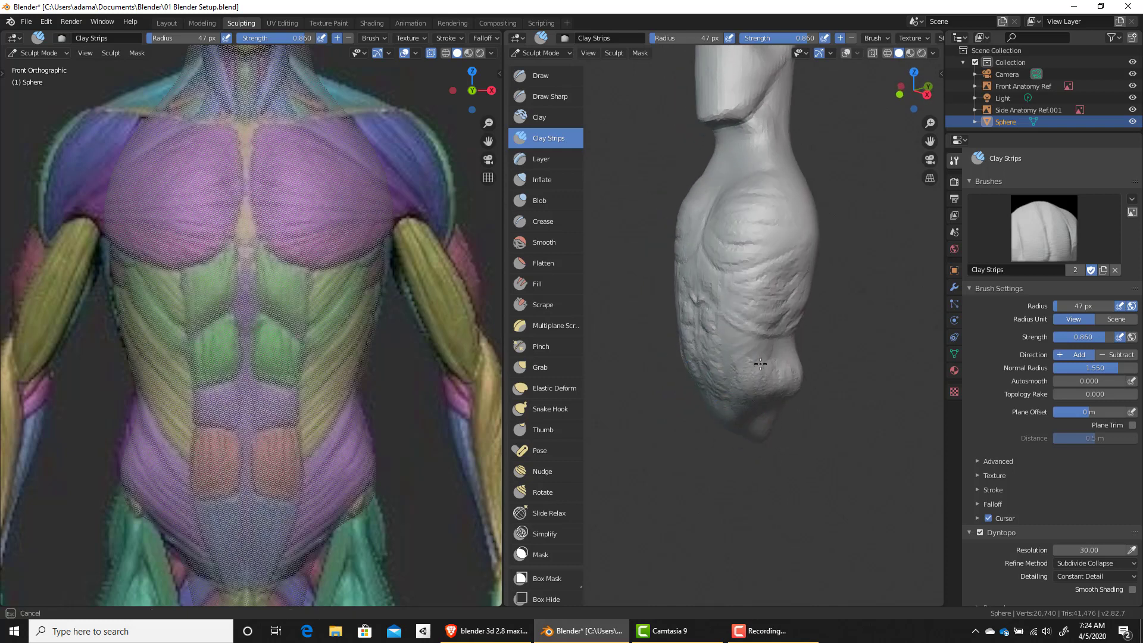
{"action": "left_click_drag", "start_coordinate": [766, 384], "coordinate": [773, 360]}
{"action": "middle_click_drag", "start_coordinate": [792, 327], "coordinate": [677, 304]}
{"action": "mouse_move", "coordinate": [751, 370]}
{"action": "left_mouse_down"}
{"action": "mouse_move", "coordinate": [775, 406]}
{"action": "mouse_move", "coordinate": [753, 391]}
{"action": "left_mouse_up"}
Step: Turn off X-ray in the front reference view and compare the whole figure with the anatomy image
{"action": "middle_click_drag", "start_coordinate": [738, 330], "coordinate": [923, 333]}
{"action": "mouse_move", "coordinate": [799, 333]}
{"action": "middle_mouse_down"}
{"action": "mouse_move", "coordinate": [775, 316]}
{"action": "mouse_move", "coordinate": [791, 314]}
{"action": "middle_mouse_up"}
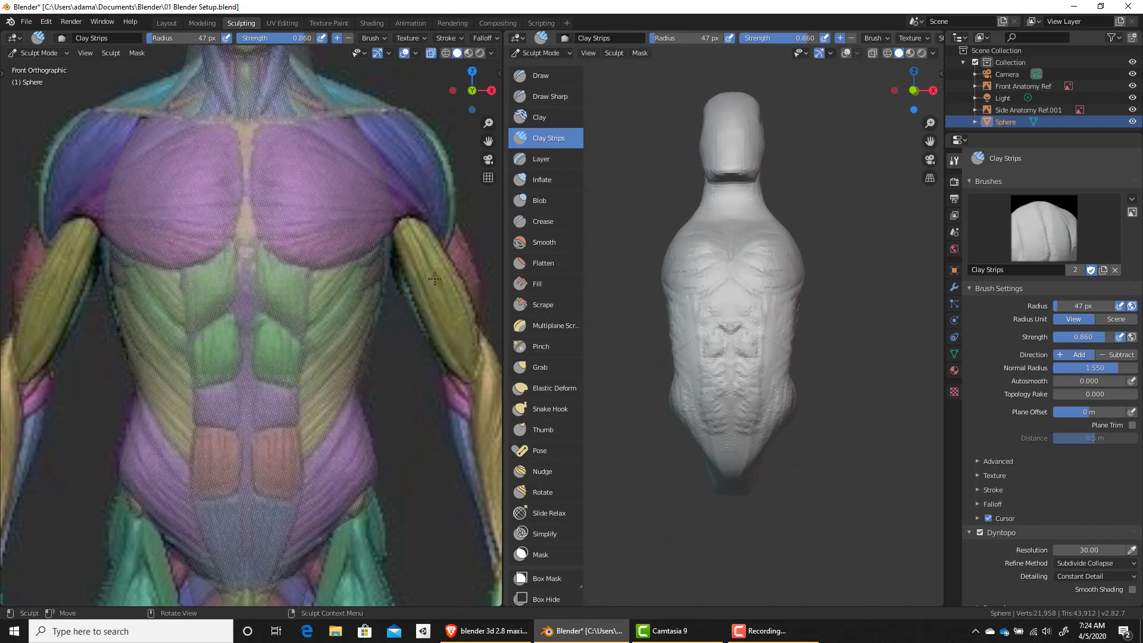
{"action": "left_click", "coordinate": [430, 54]}
{"action": "middle_click_drag", "start_coordinate": [293, 262], "coordinate": [280, 411], "text": "ctrl"}
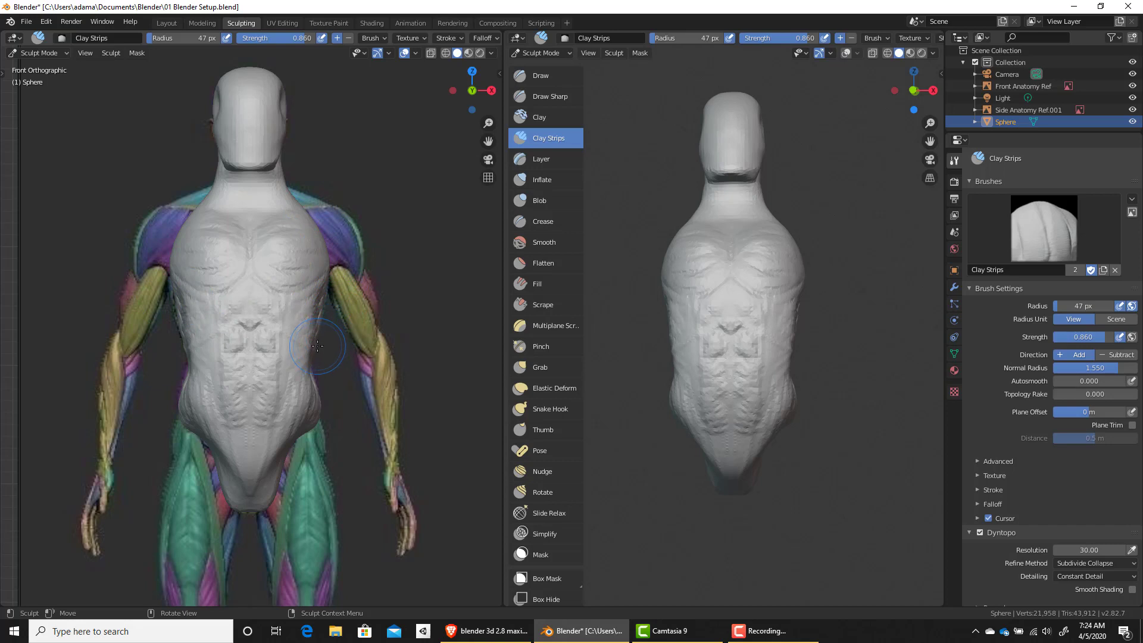
Step: Set the Clay Strips radius to 40 px and refine the rib muscles on the side of the torso
{"action": "mouse_move", "coordinate": [889, 306]}
{"action": "middle_mouse_down"}
{"action": "mouse_move", "coordinate": [735, 357]}
{"action": "mouse_move", "coordinate": [700, 382]}
{"action": "mouse_move", "coordinate": [767, 350]}
{"action": "middle_mouse_up"}
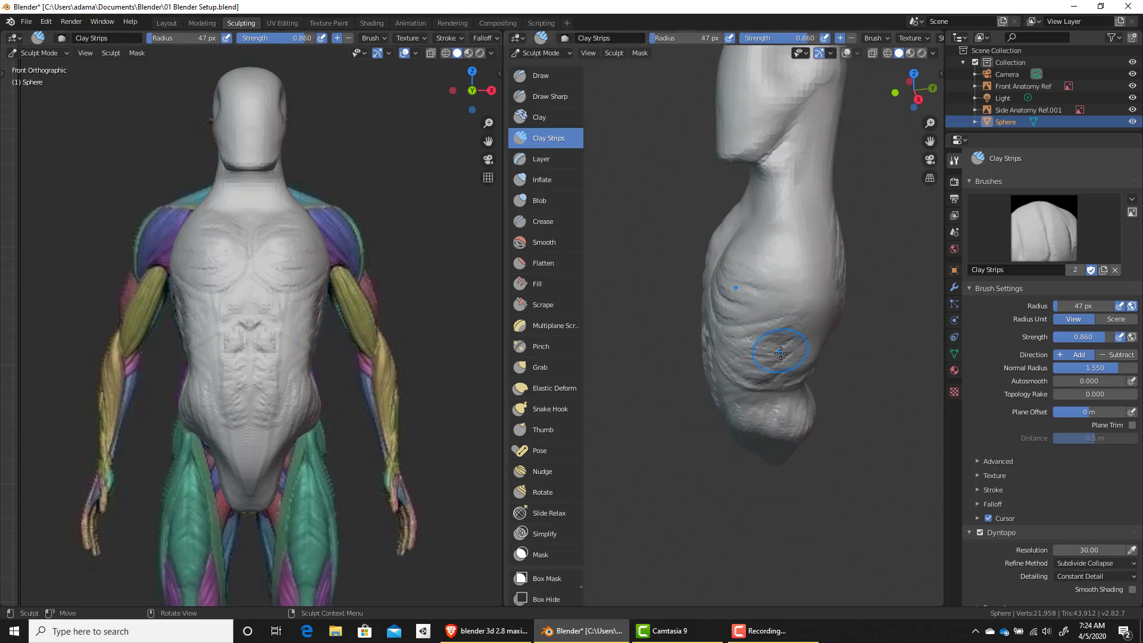
{"action": "key", "text": "f"}
{"action": "left_click", "coordinate": [770, 352]}
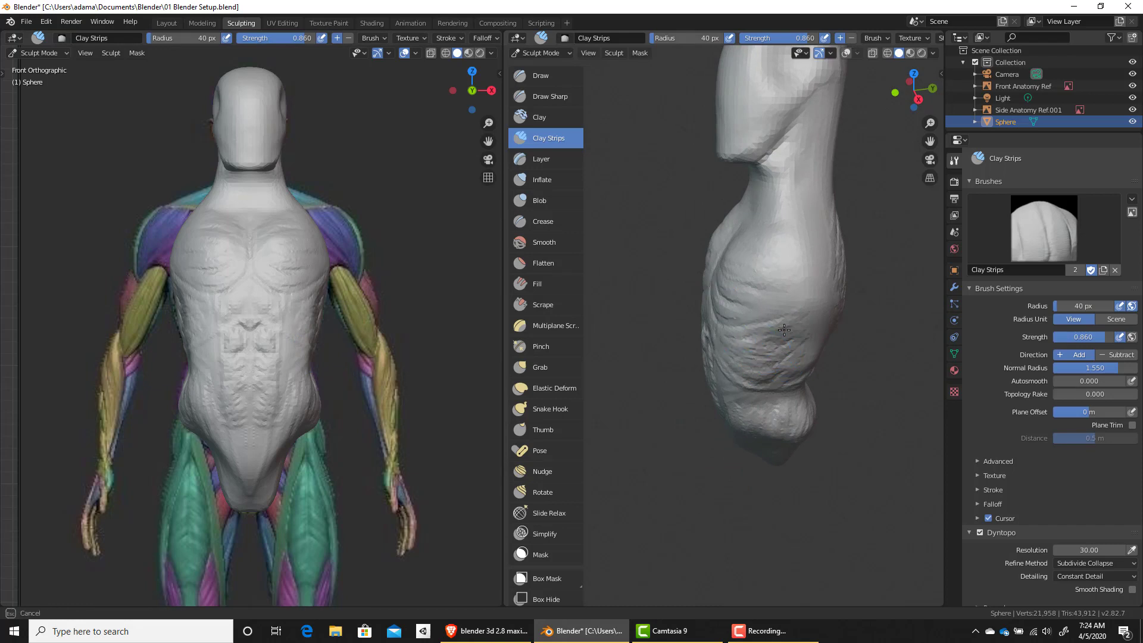
{"action": "left_click_drag", "start_coordinate": [753, 374], "coordinate": [747, 360]}
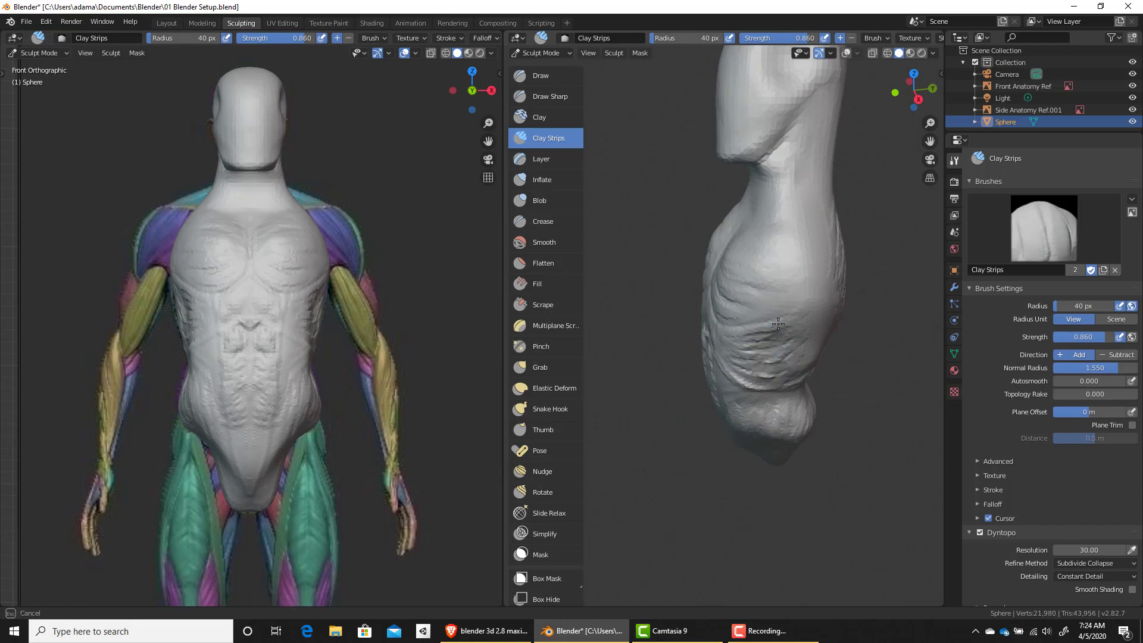
{"action": "left_click_drag", "start_coordinate": [784, 320], "coordinate": [781, 329]}
{"action": "middle_click_drag", "start_coordinate": [778, 361], "coordinate": [732, 379]}
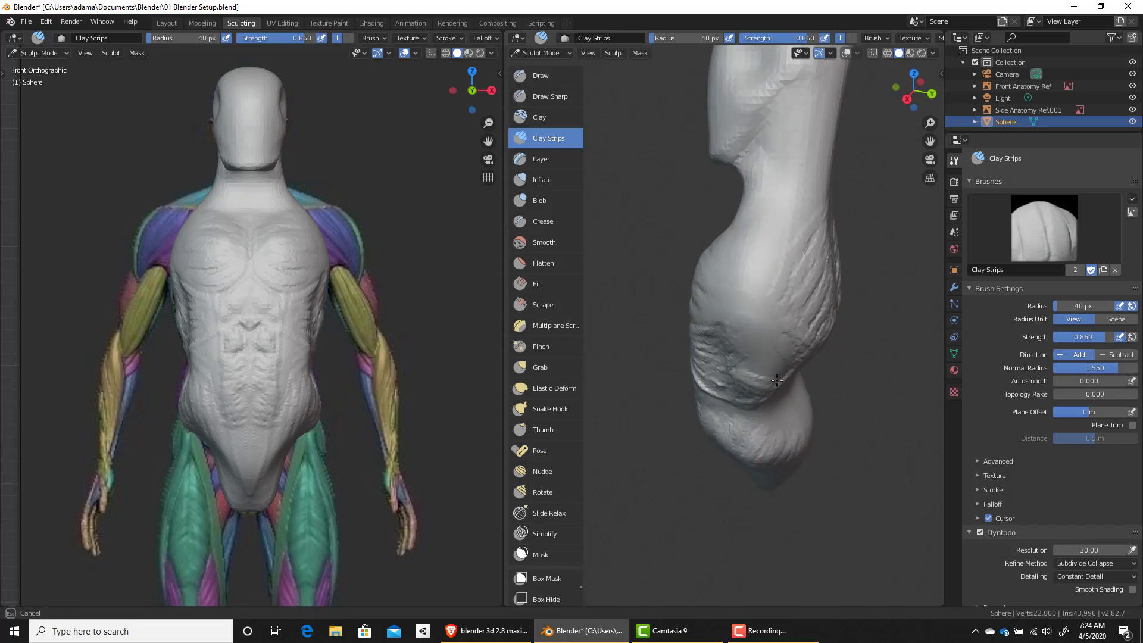
{"action": "mouse_move", "coordinate": [755, 358]}
{"action": "left_mouse_down"}
{"action": "mouse_move", "coordinate": [729, 341]}
{"action": "mouse_move", "coordinate": [730, 386]}
{"action": "mouse_move", "coordinate": [759, 391]}
{"action": "left_mouse_up"}
Step: Form a round, hollow arm socket at the side of the shoulder with Clay Strips strokes around its rim
{"action": "left_click_drag", "start_coordinate": [738, 350], "coordinate": [751, 353]}
{"action": "left_click_drag", "start_coordinate": [741, 353], "coordinate": [757, 357]}
{"action": "middle_click_drag", "start_coordinate": [747, 343], "coordinate": [791, 316]}
{"action": "mouse_move", "coordinate": [796, 278]}
{"action": "left_mouse_down"}
{"action": "mouse_move", "coordinate": [788, 255]}
{"action": "mouse_move", "coordinate": [806, 271]}
{"action": "left_mouse_up"}
{"action": "mouse_move", "coordinate": [806, 271]}
{"action": "middle_mouse_down"}
{"action": "mouse_move", "coordinate": [870, 320]}
{"action": "mouse_move", "coordinate": [821, 222]}
{"action": "mouse_move", "coordinate": [803, 234]}
{"action": "mouse_move", "coordinate": [811, 242]}
{"action": "mouse_move", "coordinate": [831, 220]}
{"action": "middle_mouse_up"}
{"action": "left_click_drag", "start_coordinate": [820, 262], "coordinate": [832, 248]}
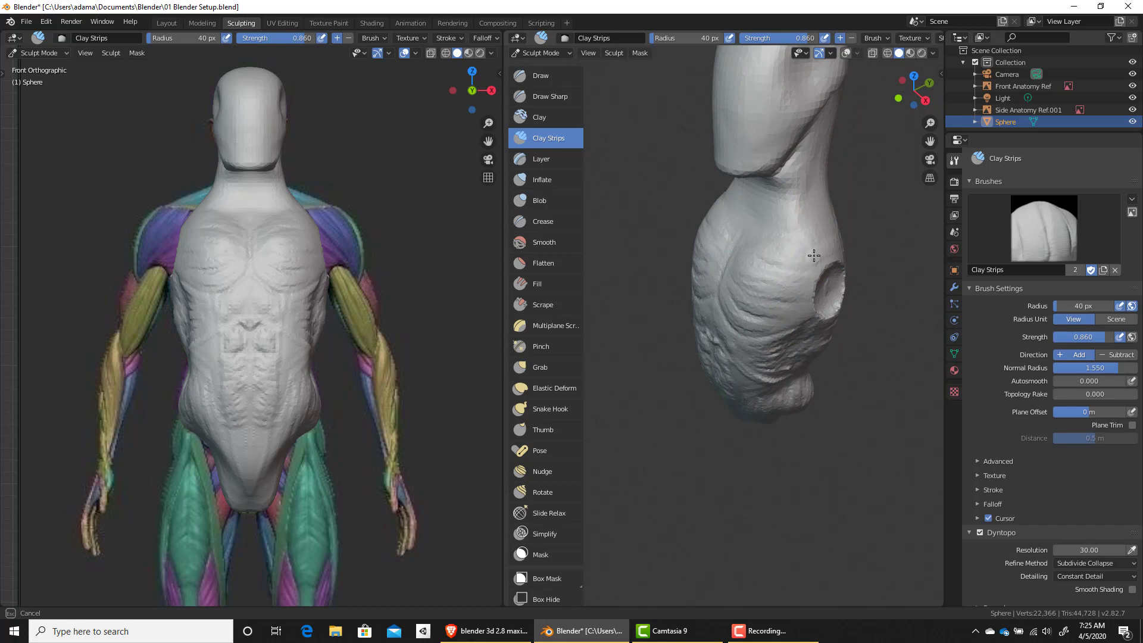
Step: Build up the back and side of the neck down to the shoulders with Clay Strips
{"action": "middle_click_drag", "start_coordinate": [817, 206], "coordinate": [708, 185]}
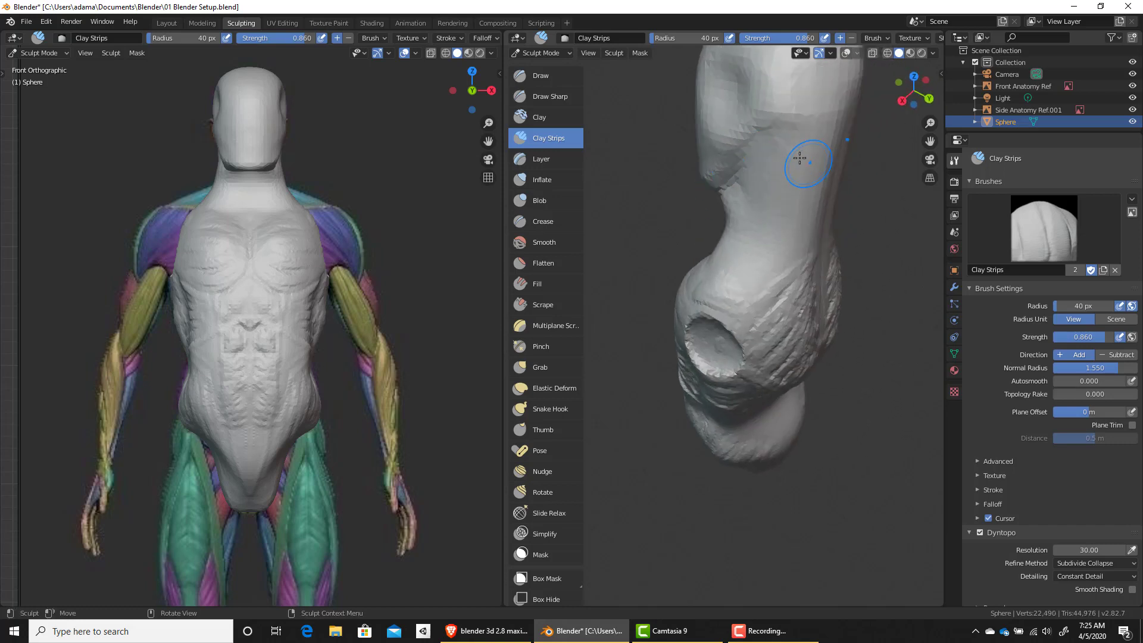
{"action": "left_click_drag", "start_coordinate": [804, 150], "coordinate": [789, 207]}
{"action": "mouse_move", "coordinate": [773, 248]}
{"action": "left_mouse_down"}
{"action": "mouse_move", "coordinate": [739, 291]}
{"action": "mouse_move", "coordinate": [785, 283]}
{"action": "mouse_move", "coordinate": [812, 219]}
{"action": "left_mouse_up"}
{"action": "left_click_drag", "start_coordinate": [808, 146], "coordinate": [806, 149]}
{"action": "mouse_move", "coordinate": [765, 205]}
{"action": "middle_mouse_down"}
{"action": "mouse_move", "coordinate": [801, 123]}
{"action": "mouse_move", "coordinate": [778, 147]}
{"action": "middle_mouse_up"}
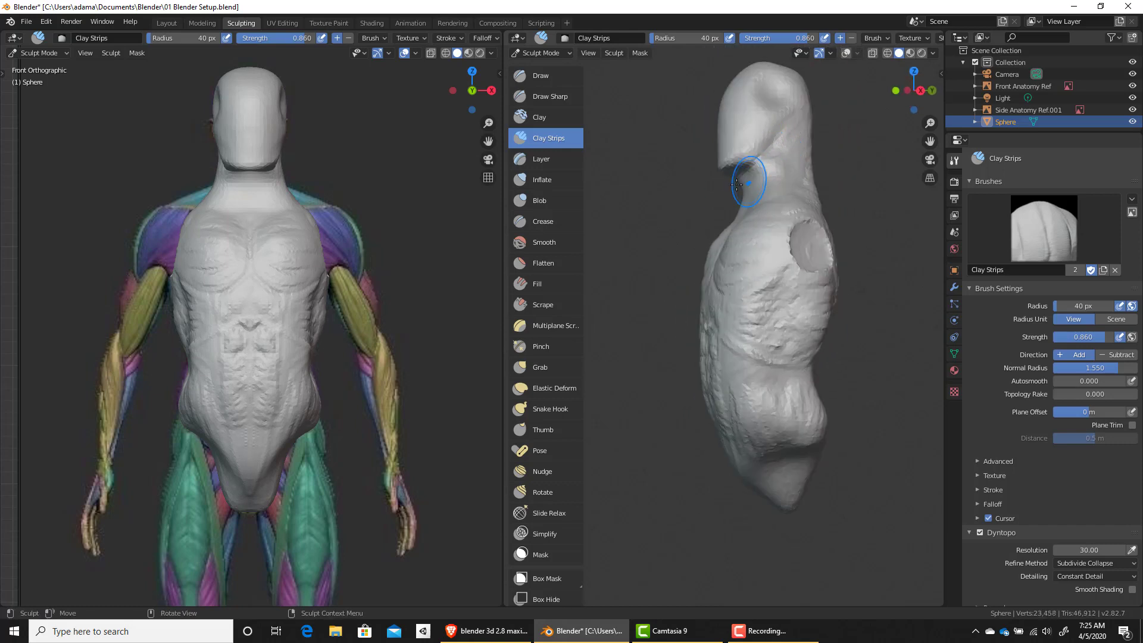
Step: Sculpt the front of the neck below the jaw down to the top of the chest with Clay Strips
{"action": "mouse_move", "coordinate": [721, 205]}
{"action": "middle_mouse_down"}
{"action": "mouse_move", "coordinate": [725, 240]}
{"action": "mouse_move", "coordinate": [765, 177]}
{"action": "middle_mouse_up"}
{"action": "left_click_drag", "start_coordinate": [754, 150], "coordinate": [761, 168]}
{"action": "middle_click_drag", "start_coordinate": [762, 178], "coordinate": [754, 215]}
{"action": "mouse_move", "coordinate": [755, 197]}
{"action": "left_mouse_down"}
{"action": "mouse_move", "coordinate": [760, 189]}
{"action": "mouse_move", "coordinate": [763, 199]}
{"action": "left_mouse_up"}
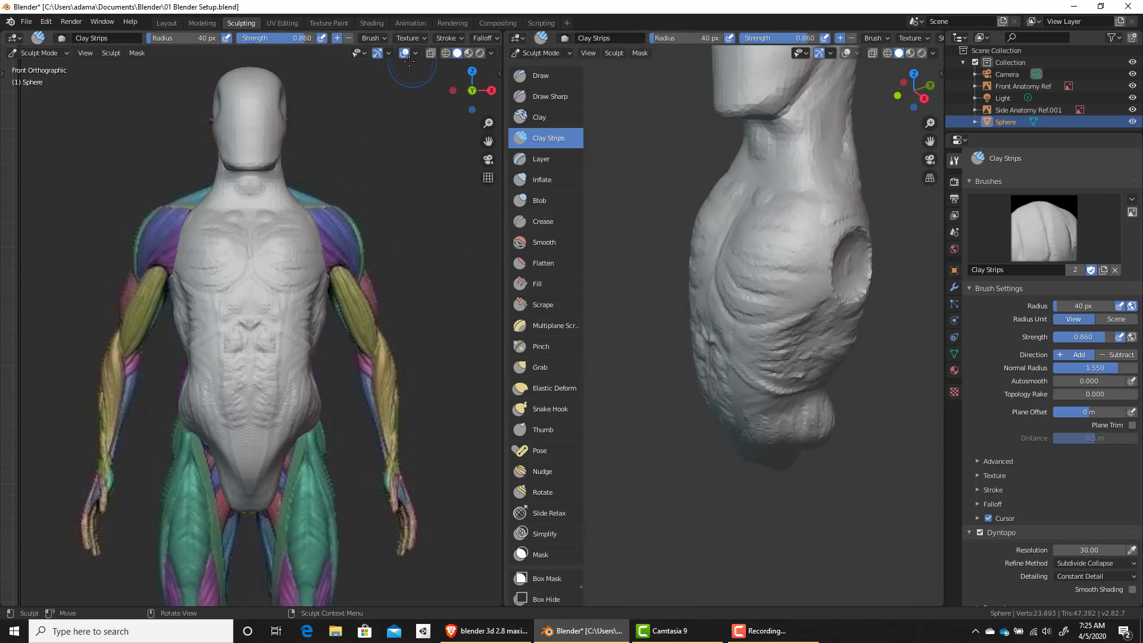
Step: Turn on X-ray in the front view and build the collarbones out to the shoulders with Clay Strips
{"action": "left_click", "coordinate": [432, 53]}
{"action": "middle_click_drag", "start_coordinate": [301, 248], "coordinate": [288, 166], "text": "ctrl"}
{"action": "middle_click_drag", "start_coordinate": [296, 95], "coordinate": [298, 253], "text": "shift"}
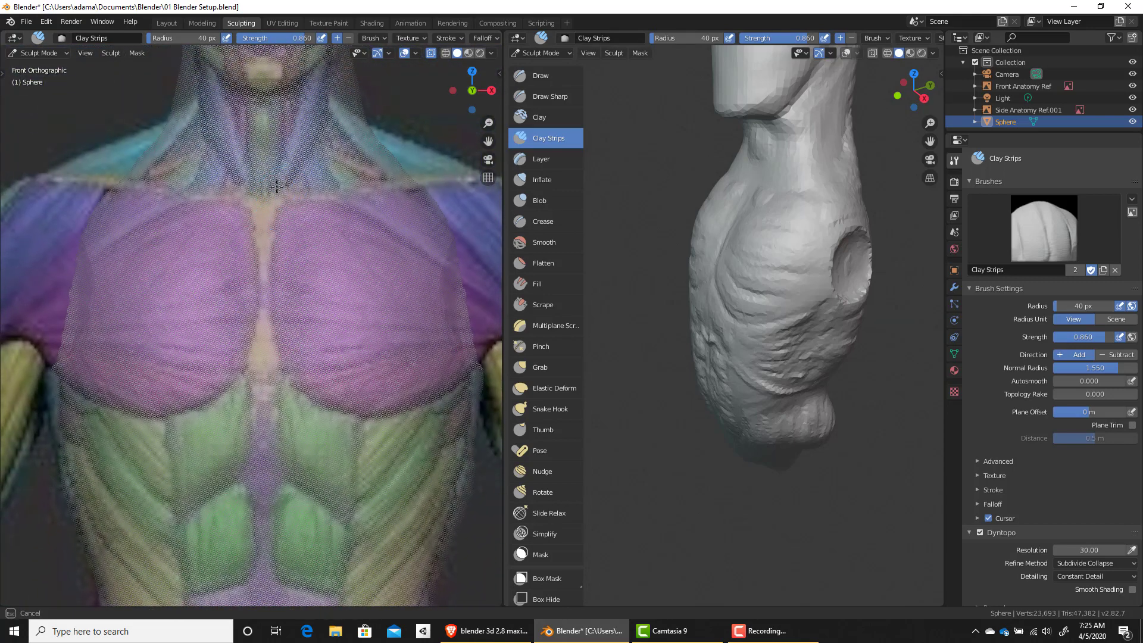
{"action": "left_click_drag", "start_coordinate": [285, 189], "coordinate": [292, 193]}
{"action": "left_click_drag", "start_coordinate": [363, 182], "coordinate": [389, 179]}
{"action": "middle_click_drag", "start_coordinate": [796, 201], "coordinate": [794, 218]}
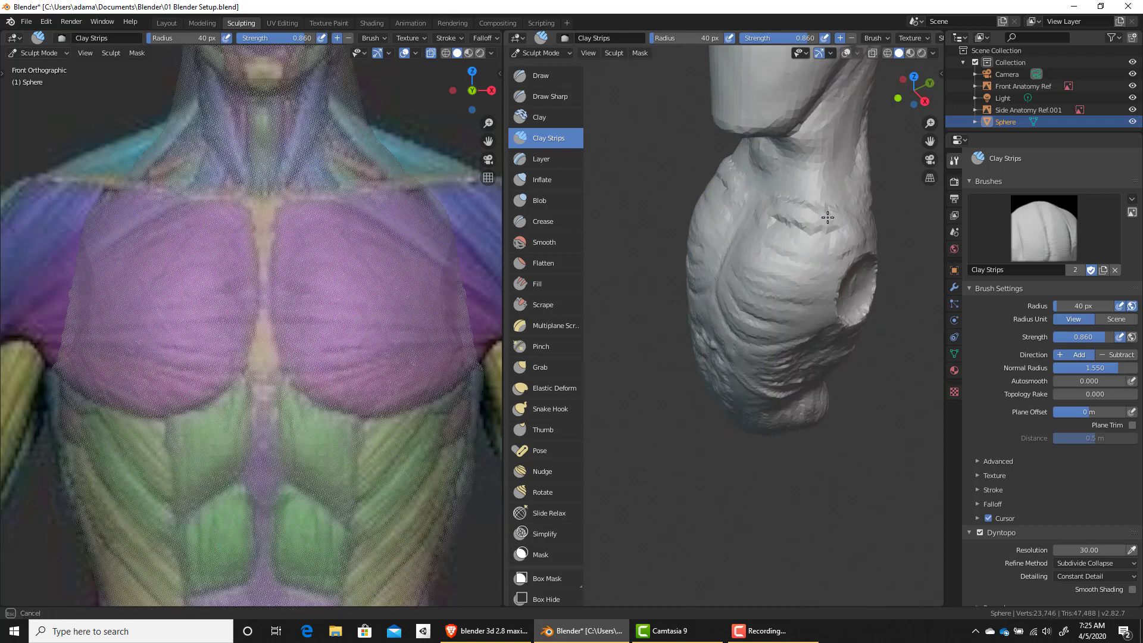
{"action": "mouse_move", "coordinate": [826, 211]}
{"action": "left_mouse_down"}
{"action": "mouse_move", "coordinate": [817, 202]}
{"action": "mouse_move", "coordinate": [828, 122]}
{"action": "left_mouse_up"}
Step: Shape the trapezius between the neck and shoulders with Clay Strips from the side and back
{"action": "mouse_move", "coordinate": [825, 119]}
{"action": "middle_mouse_down"}
{"action": "mouse_move", "coordinate": [793, 138]}
{"action": "mouse_move", "coordinate": [767, 120]}
{"action": "mouse_move", "coordinate": [781, 133]}
{"action": "mouse_move", "coordinate": [765, 171]}
{"action": "middle_mouse_up"}
{"action": "left_click_drag", "start_coordinate": [765, 171], "coordinate": [805, 171]}
{"action": "left_click_drag", "start_coordinate": [753, 229], "coordinate": [755, 220]}
{"action": "middle_click_drag", "start_coordinate": [754, 220], "coordinate": [770, 186]}
{"action": "left_click_drag", "start_coordinate": [749, 221], "coordinate": [757, 213], "text": "ctrl"}
{"action": "mouse_move", "coordinate": [768, 178]}
{"action": "middle_mouse_down", "text": "ctrl"}
{"action": "mouse_move", "coordinate": [771, 220]}
{"action": "mouse_move", "coordinate": [775, 163]}
{"action": "middle_mouse_up", "text": "ctrl"}
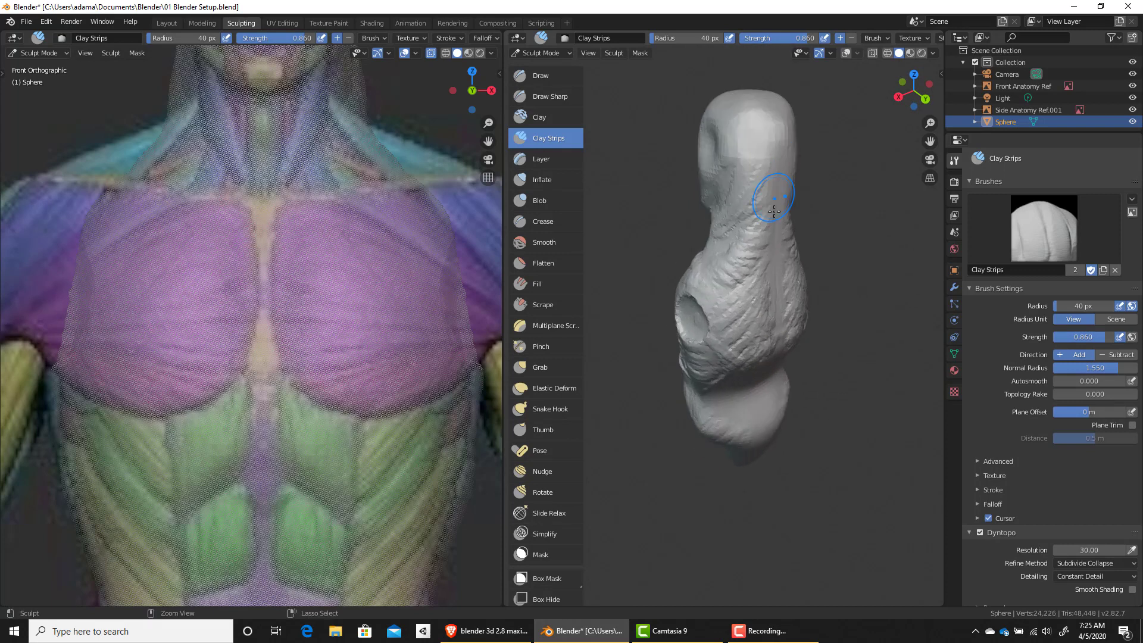
Step: Set the Clay Strips radius to 35 px and define the side neck muscle and the jaw area
{"action": "mouse_move", "coordinate": [796, 255]}
{"action": "middle_mouse_down"}
{"action": "mouse_move", "coordinate": [774, 197]}
{"action": "mouse_move", "coordinate": [732, 276]}
{"action": "mouse_move", "coordinate": [740, 252]}
{"action": "middle_mouse_up"}
{"action": "scroll", "coordinate": [772, 193], "scroll_direction": "down", "scroll_amount": 3}
{"action": "scroll", "coordinate": [771, 189], "scroll_direction": "up", "scroll_amount": 5}
{"action": "key", "text": "f"}
{"action": "left_click", "coordinate": [770, 250]}
{"action": "mouse_move", "coordinate": [724, 266]}
{"action": "left_mouse_down"}
{"action": "mouse_move", "coordinate": [717, 277]}
{"action": "mouse_move", "coordinate": [708, 269]}
{"action": "mouse_move", "coordinate": [724, 280]}
{"action": "left_mouse_up"}
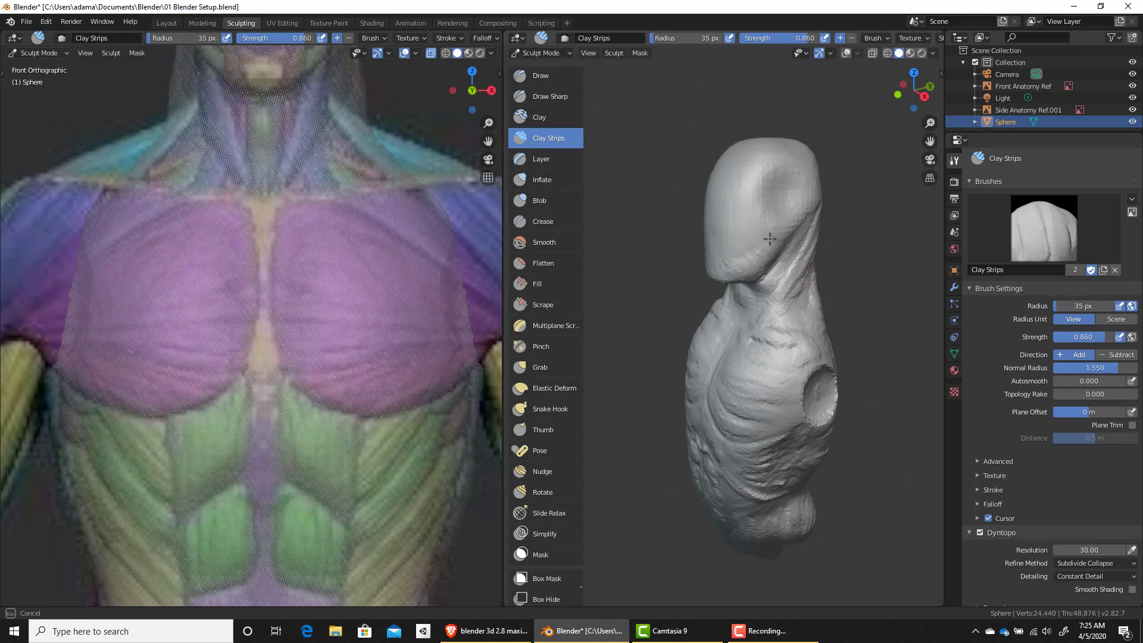
{"action": "mouse_move", "coordinate": [781, 225]}
{"action": "left_mouse_down"}
{"action": "mouse_move", "coordinate": [780, 199]}
{"action": "mouse_move", "coordinate": [764, 191]}
{"action": "mouse_move", "coordinate": [755, 229]}
{"action": "left_mouse_up"}
Step: Refine the lower ribcage and abdominal muscles below the pectorals with Clay Strips strokes
{"action": "middle_click_drag", "start_coordinate": [756, 232], "coordinate": [772, 367]}
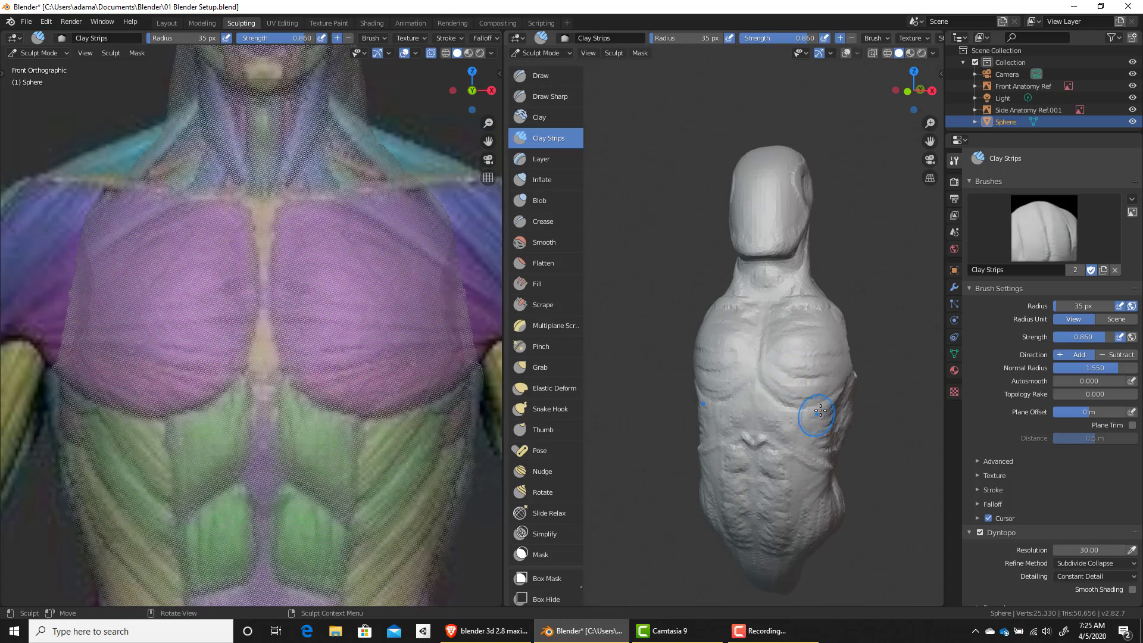
{"action": "middle_click_drag", "start_coordinate": [814, 415], "coordinate": [800, 340], "text": "shift"}
{"action": "left_click_drag", "start_coordinate": [740, 358], "coordinate": [802, 378]}
{"action": "middle_click_drag", "start_coordinate": [802, 358], "coordinate": [759, 340]}
{"action": "mouse_move", "coordinate": [743, 368]}
{"action": "left_mouse_down"}
{"action": "mouse_move", "coordinate": [776, 374]}
{"action": "mouse_move", "coordinate": [745, 366]}
{"action": "mouse_move", "coordinate": [756, 353]}
{"action": "left_mouse_up"}
{"action": "middle_click_drag", "start_coordinate": [696, 327], "coordinate": [756, 311]}
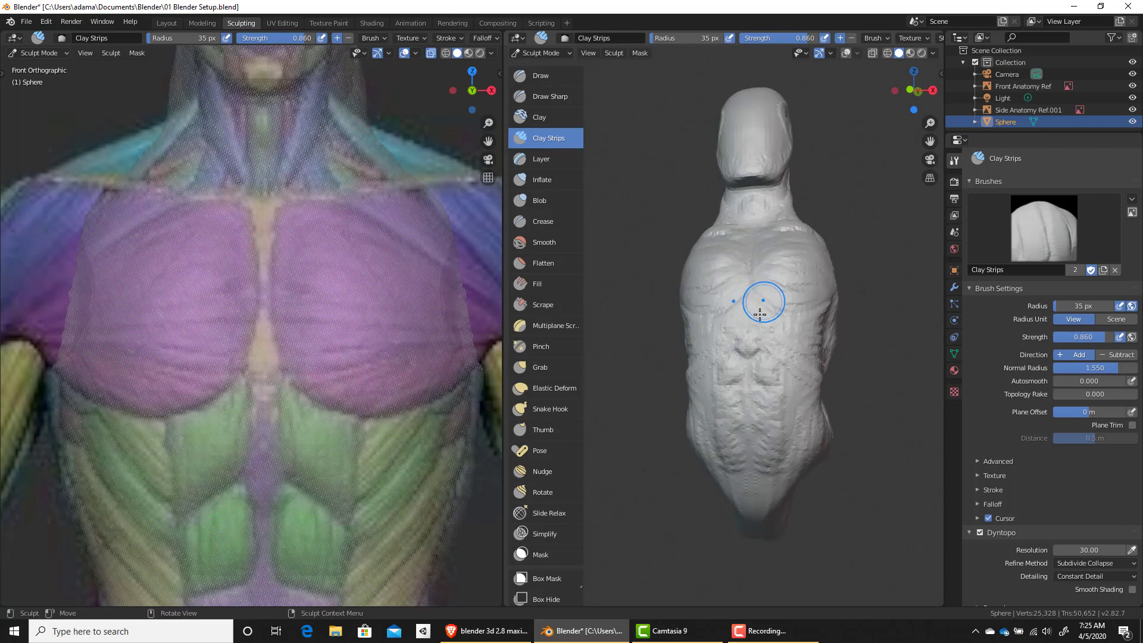
{"action": "left_click_drag", "start_coordinate": [761, 330], "coordinate": [767, 445]}
Step: Build up the lower back, the buttocks and the back of the head with Clay Strips
{"action": "mouse_move", "coordinate": [785, 395]}
{"action": "middle_mouse_down"}
{"action": "mouse_move", "coordinate": [829, 429]}
{"action": "mouse_move", "coordinate": [856, 494]}
{"action": "mouse_move", "coordinate": [839, 317]}
{"action": "mouse_move", "coordinate": [654, 340]}
{"action": "mouse_move", "coordinate": [669, 314]}
{"action": "mouse_move", "coordinate": [737, 356]}
{"action": "mouse_move", "coordinate": [722, 332]}
{"action": "mouse_move", "coordinate": [702, 348]}
{"action": "middle_mouse_up"}
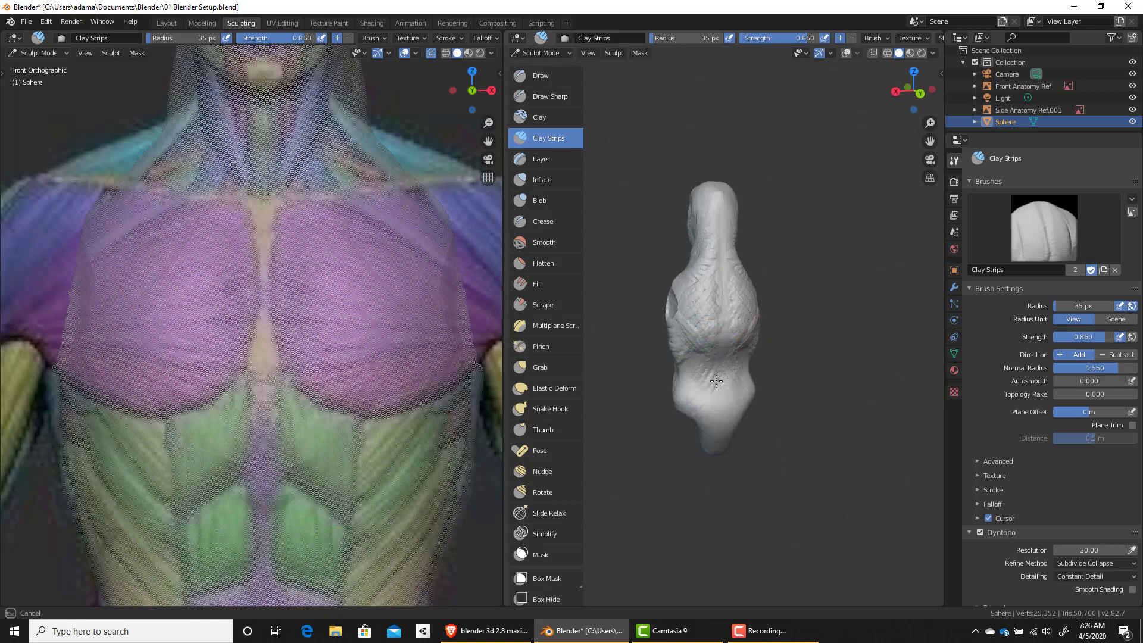
{"action": "mouse_move", "coordinate": [695, 359]}
{"action": "middle_mouse_down"}
{"action": "mouse_move", "coordinate": [787, 247]}
{"action": "mouse_move", "coordinate": [722, 219]}
{"action": "middle_mouse_up"}
{"action": "left_click_drag", "start_coordinate": [714, 267], "coordinate": [724, 203]}
{"action": "left_click_drag", "start_coordinate": [727, 244], "coordinate": [735, 230]}
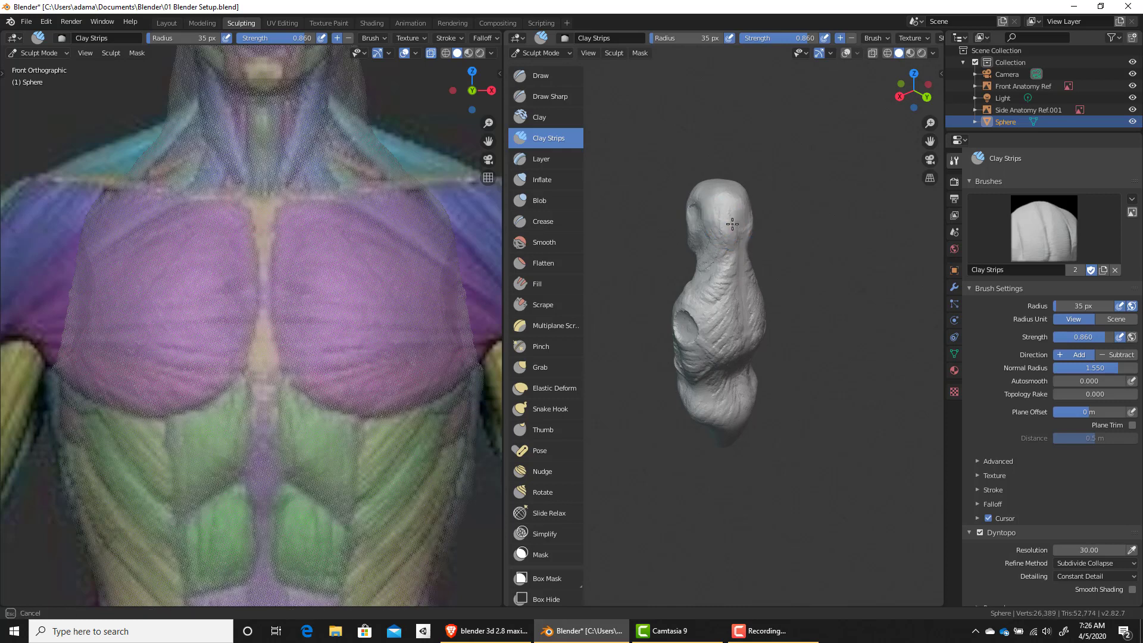
{"action": "mouse_move", "coordinate": [736, 240]}
{"action": "middle_mouse_down"}
{"action": "mouse_move", "coordinate": [706, 237]}
{"action": "mouse_move", "coordinate": [756, 271]}
{"action": "middle_mouse_up"}
{"action": "middle_click_drag", "start_coordinate": [756, 200], "coordinate": [645, 256]}
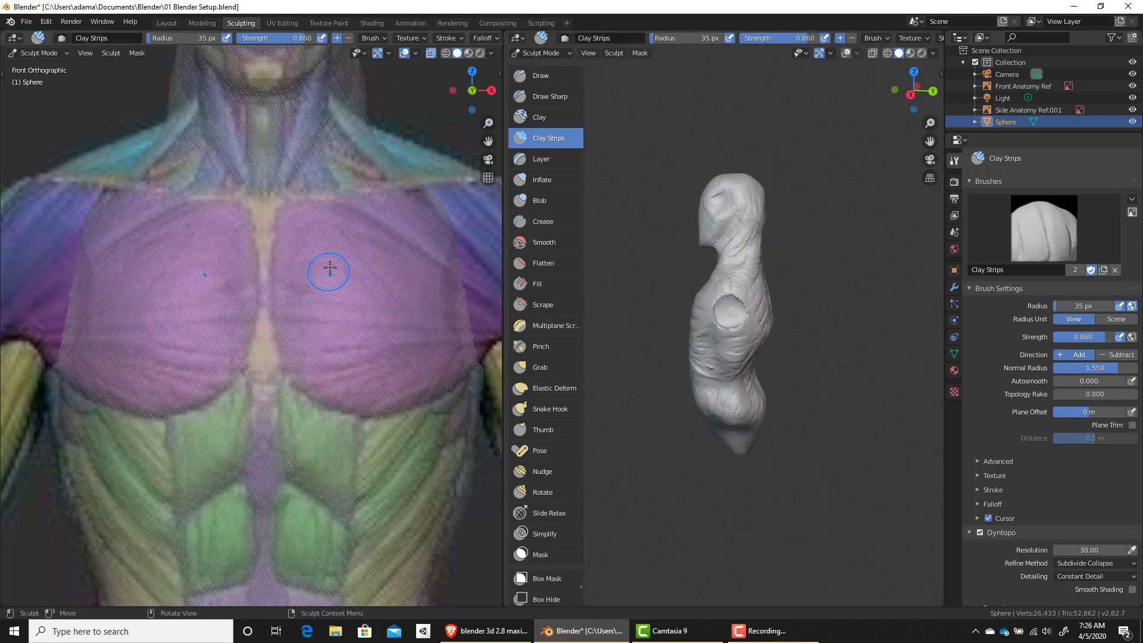
Step: Pull the back of the neck in to match the side anatomy reference with Grab at a 120 px radius
{"action": "key", "text": "KP_3"}
{"action": "scroll", "coordinate": [363, 154], "scroll_direction": "down", "scroll_amount": 5}
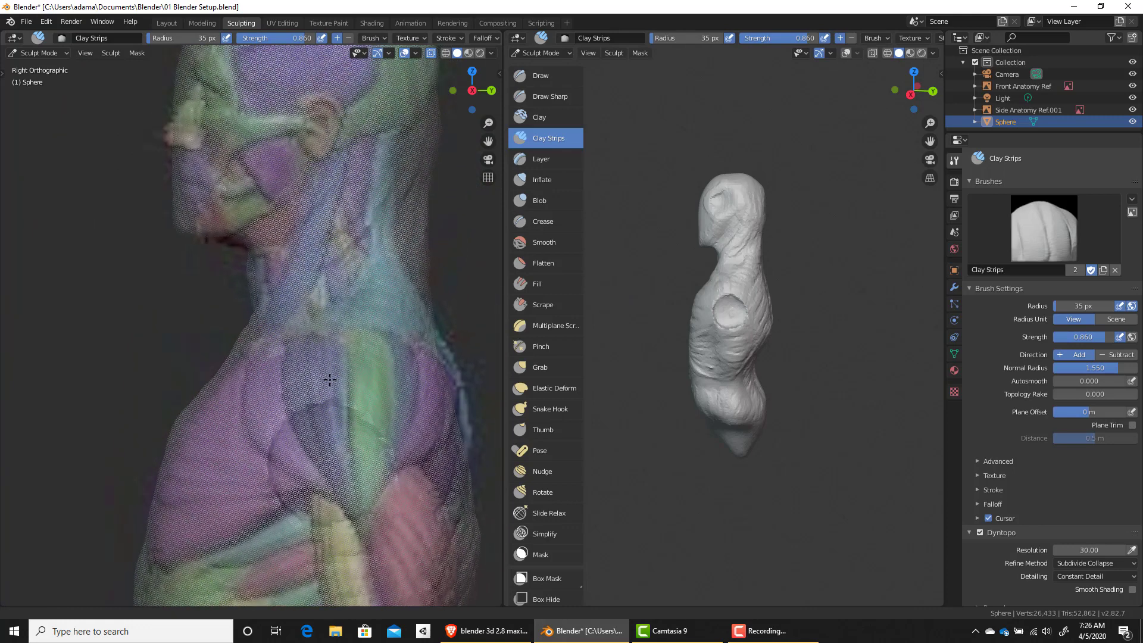
{"action": "middle_click_drag", "start_coordinate": [398, 446], "coordinate": [375, 389], "text": "shift"}
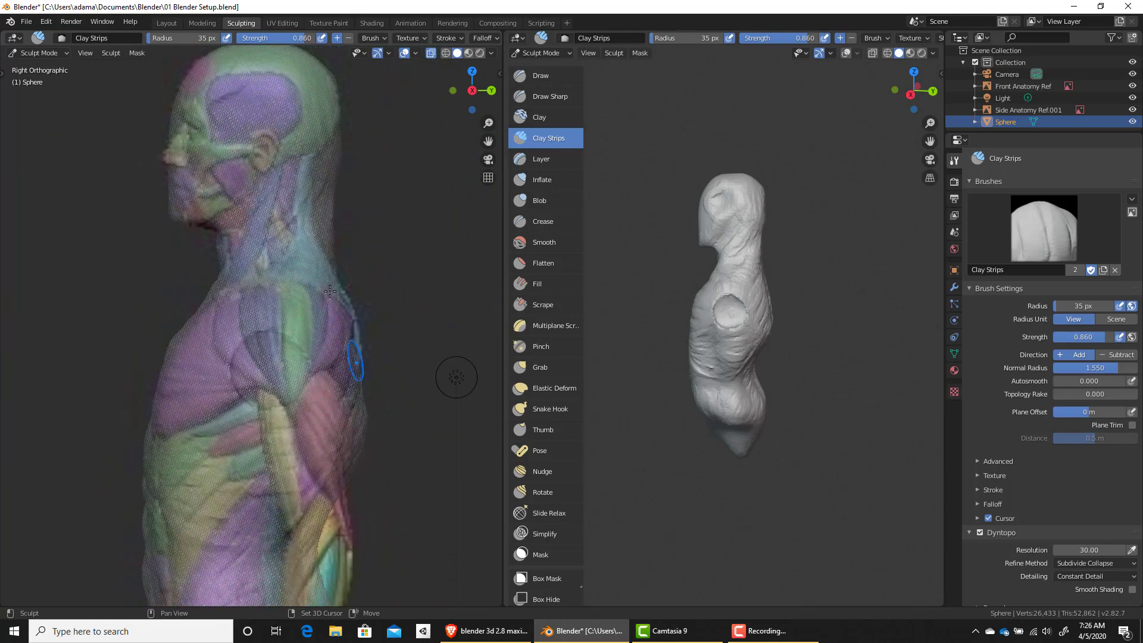
{"action": "left_click", "coordinate": [543, 367]}
{"action": "key", "text": "f"}
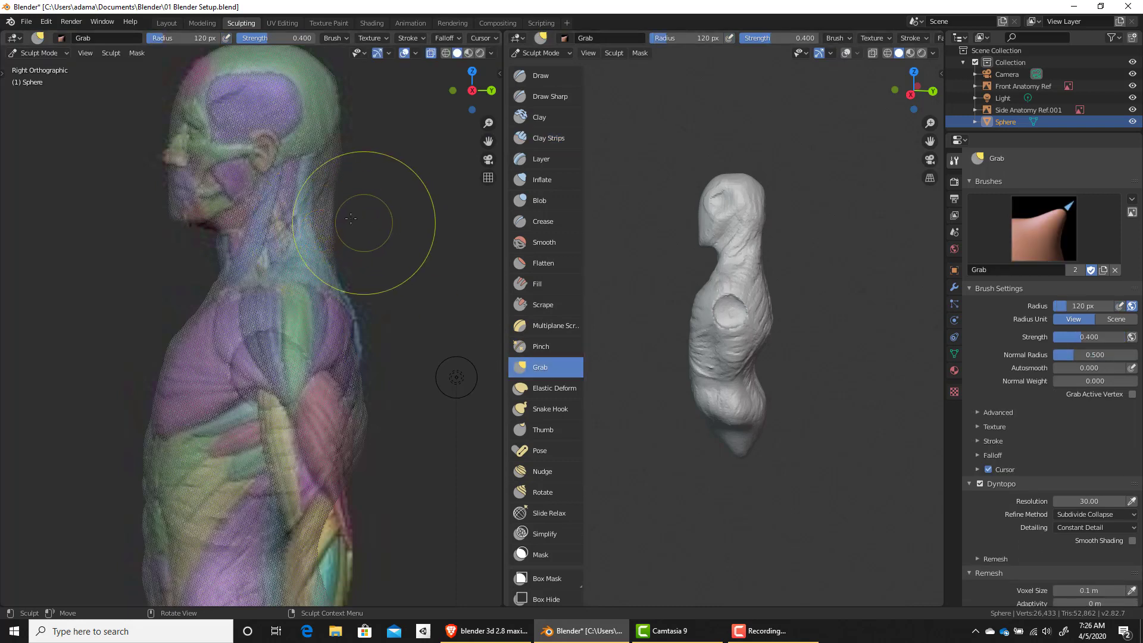
{"action": "left_click", "coordinate": [381, 230]}
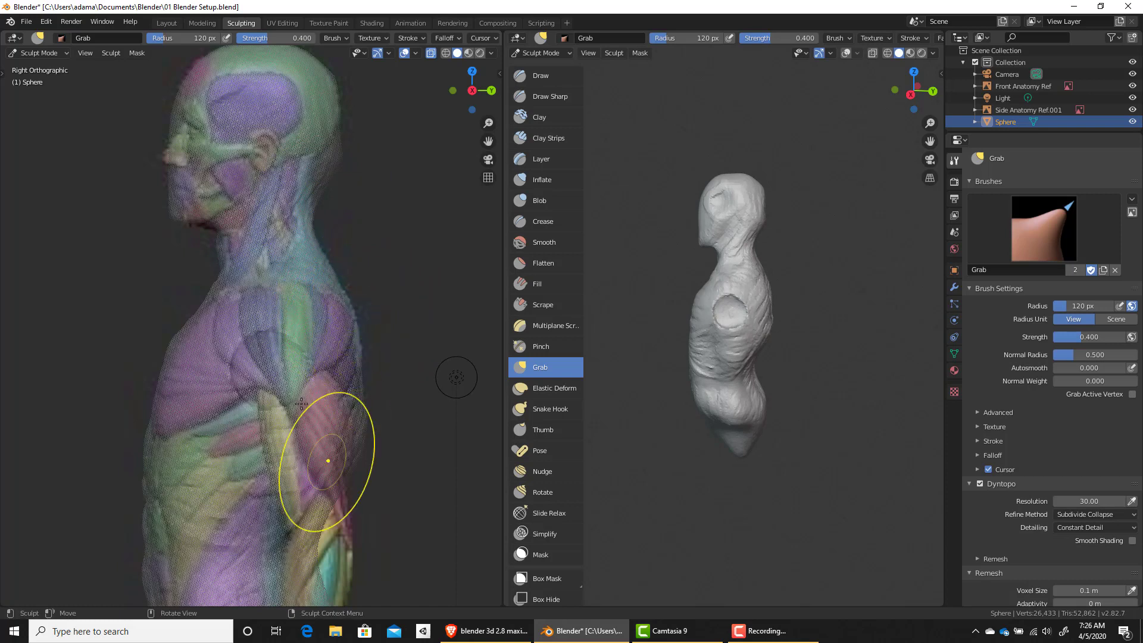
Step: Adjust the upper back's outline with Grab against the side reference and check the torso and hip contours
{"action": "mouse_move", "coordinate": [315, 384]}
{"action": "middle_mouse_down", "text": "shift"}
{"action": "mouse_move", "coordinate": [325, 405]}
{"action": "mouse_move", "coordinate": [348, 247]}
{"action": "middle_mouse_up", "text": "shift"}
{"action": "left_click_drag", "start_coordinate": [345, 236], "coordinate": [360, 235]}
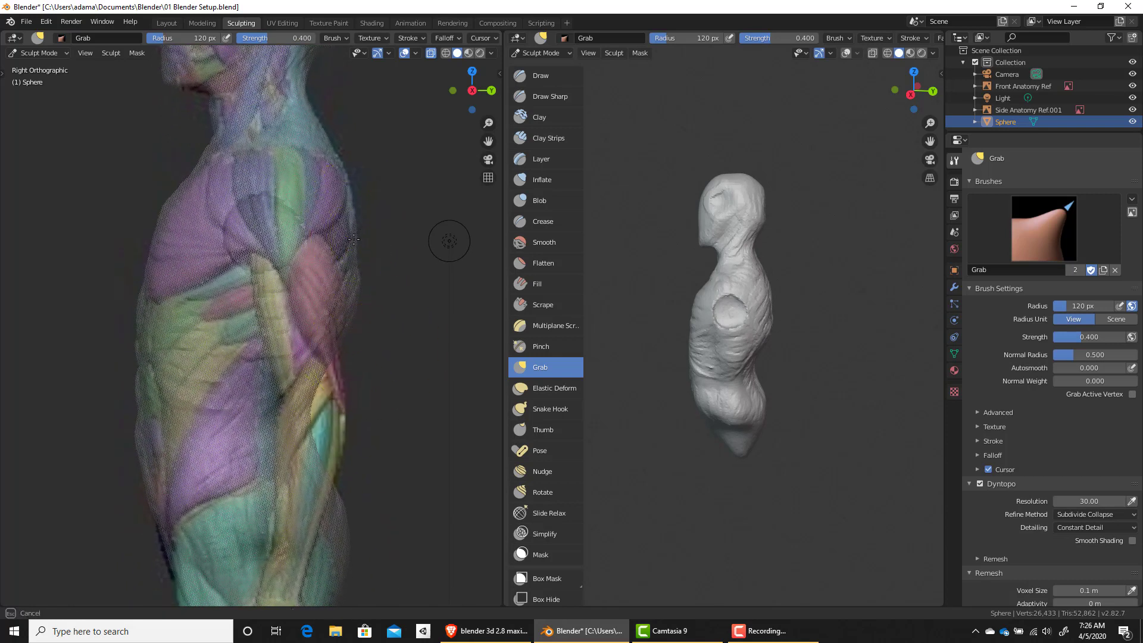
{"action": "middle_click_drag", "start_coordinate": [352, 241], "coordinate": [369, 345], "text": "shift"}
{"action": "middle_click_drag", "start_coordinate": [331, 447], "coordinate": [355, 326], "text": "shift"}
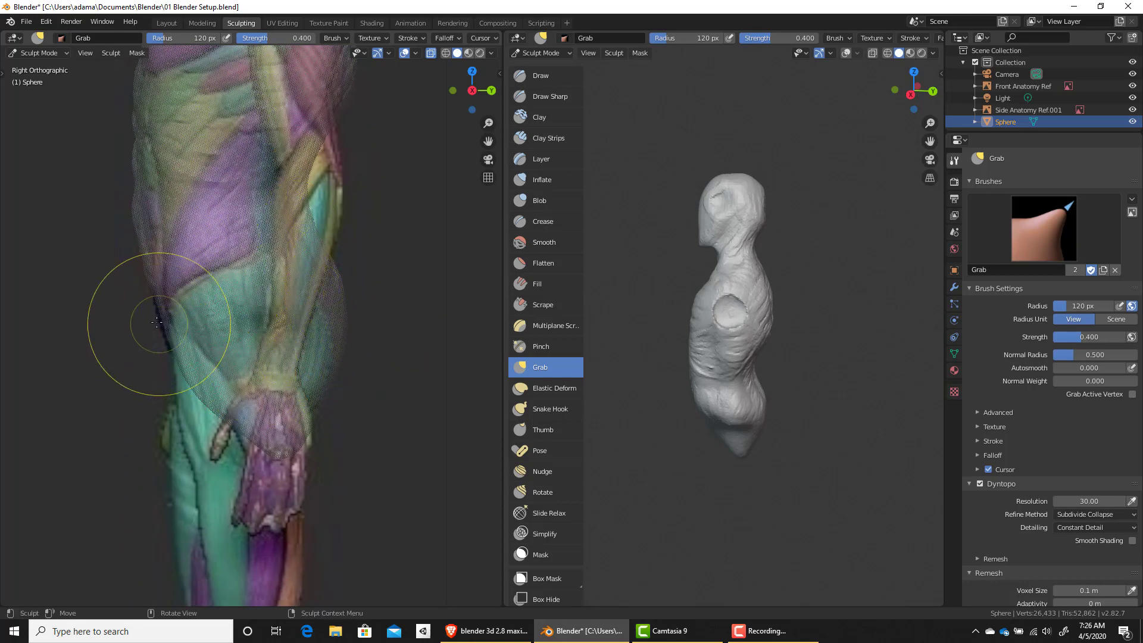
{"action": "middle_click_drag", "start_coordinate": [288, 238], "coordinate": [317, 331], "text": "shift"}
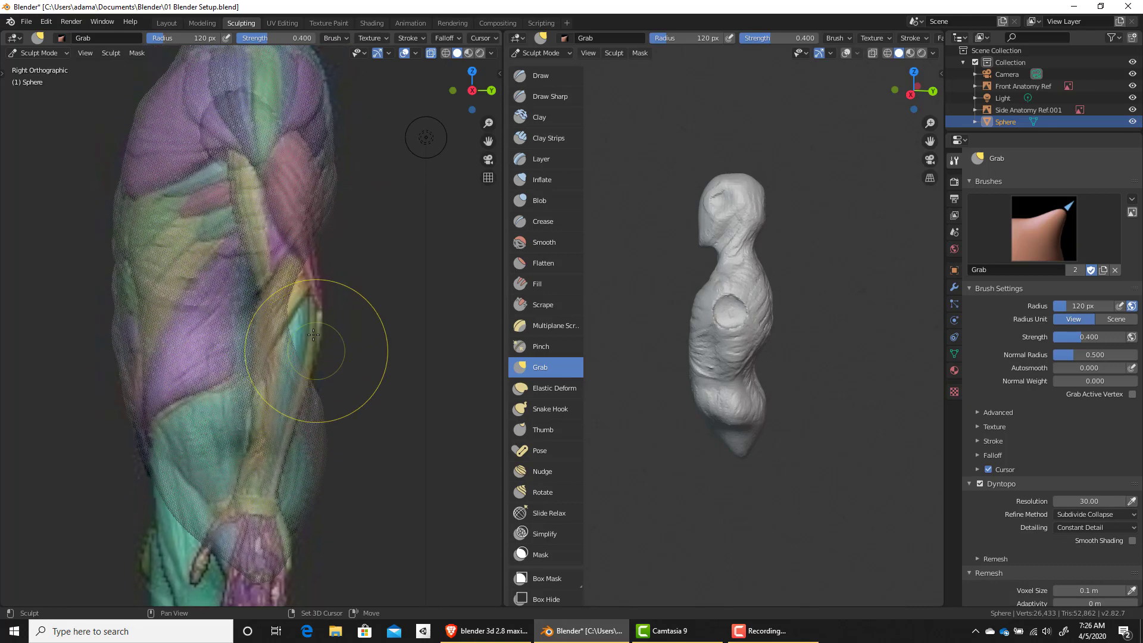